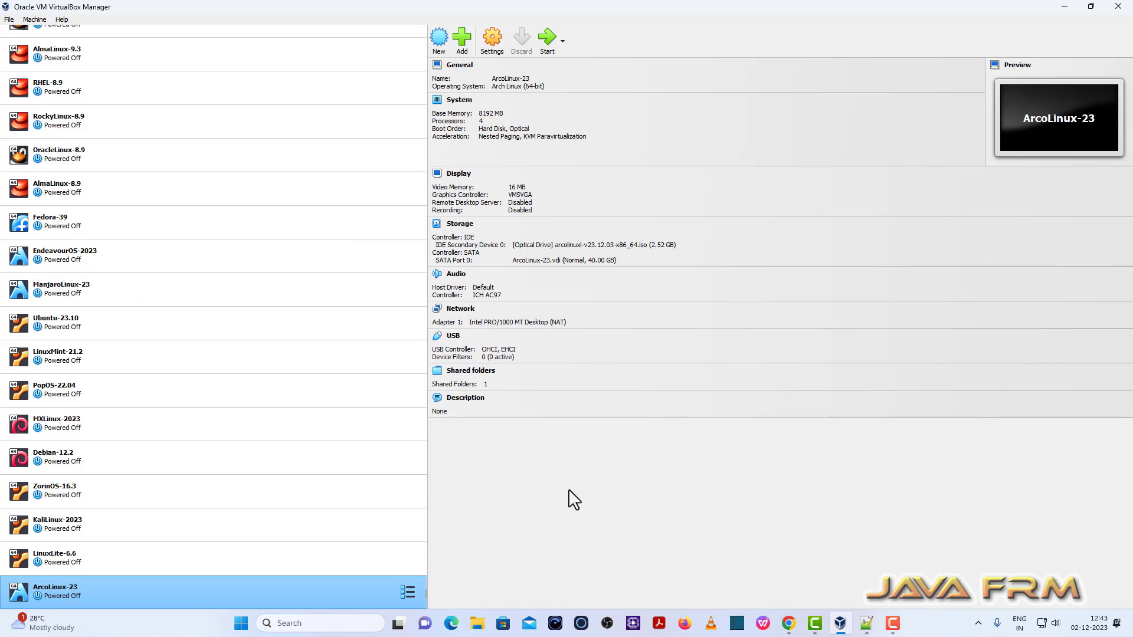
# Step: Name the new VM AlpineLinux-3.18.5 and store it in E:\VirtualBox-VMs
pyautogui.click(440, 38)
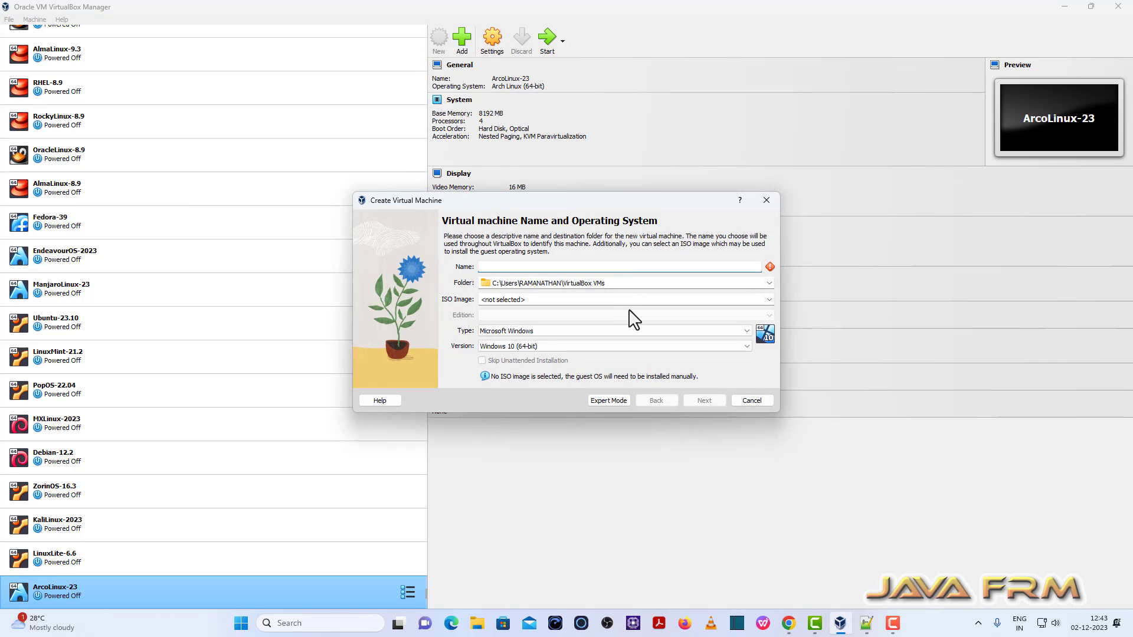
pyautogui.write('AlpineLi')
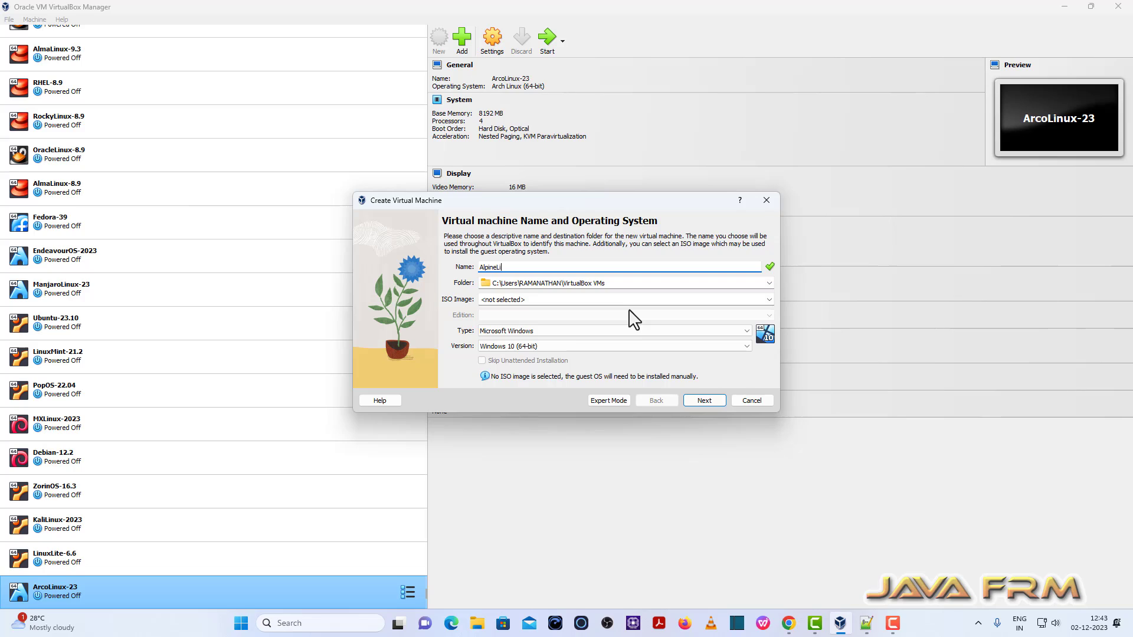
pyautogui.write('nux')
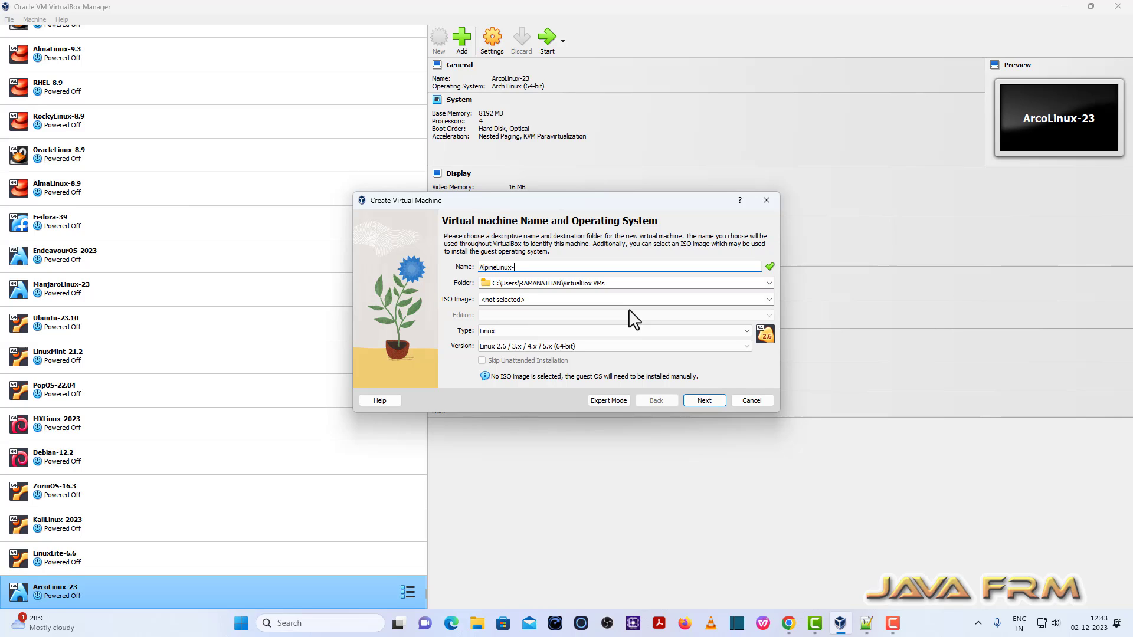
pyautogui.write('-2')
pyautogui.write('3.18')
pyautogui.write('.5')
pyautogui.click(769, 283)
pyautogui.click(500, 304)
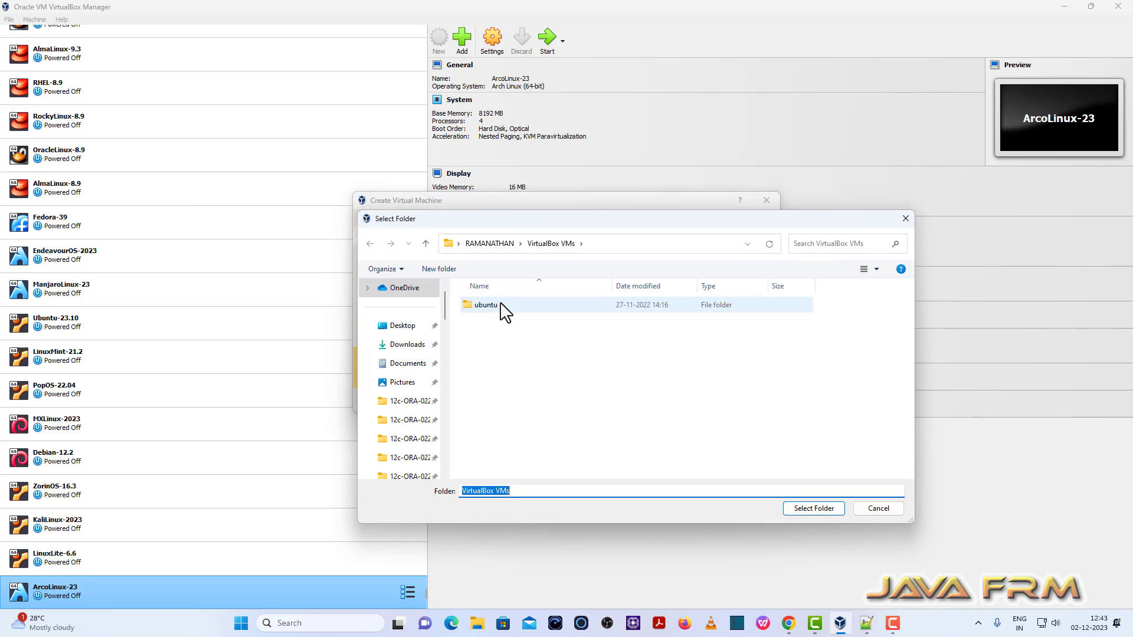
pyautogui.scroll(-10, 428, 437)
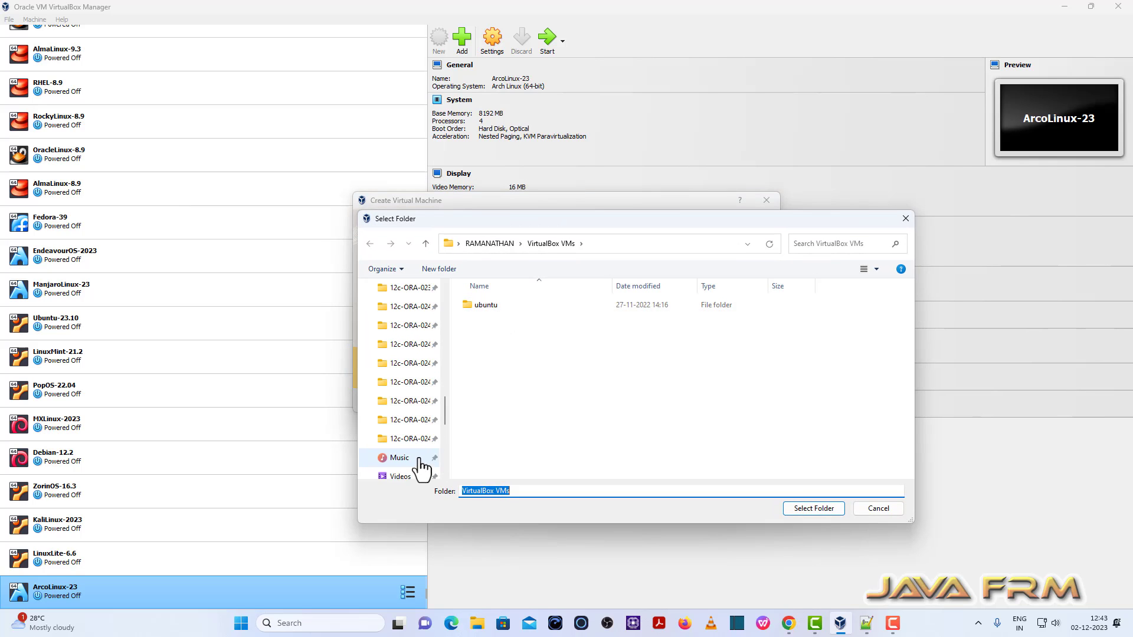
pyautogui.click(429, 404)
pyautogui.scroll(-2, 496, 466)
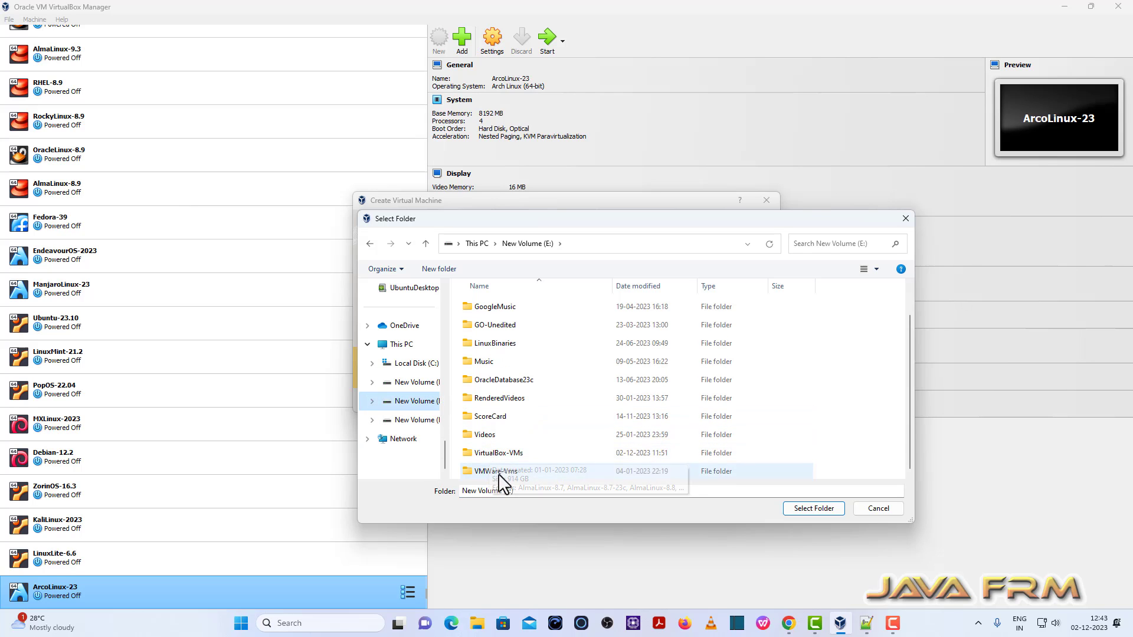
pyautogui.click(500, 453)
pyautogui.click(814, 509)
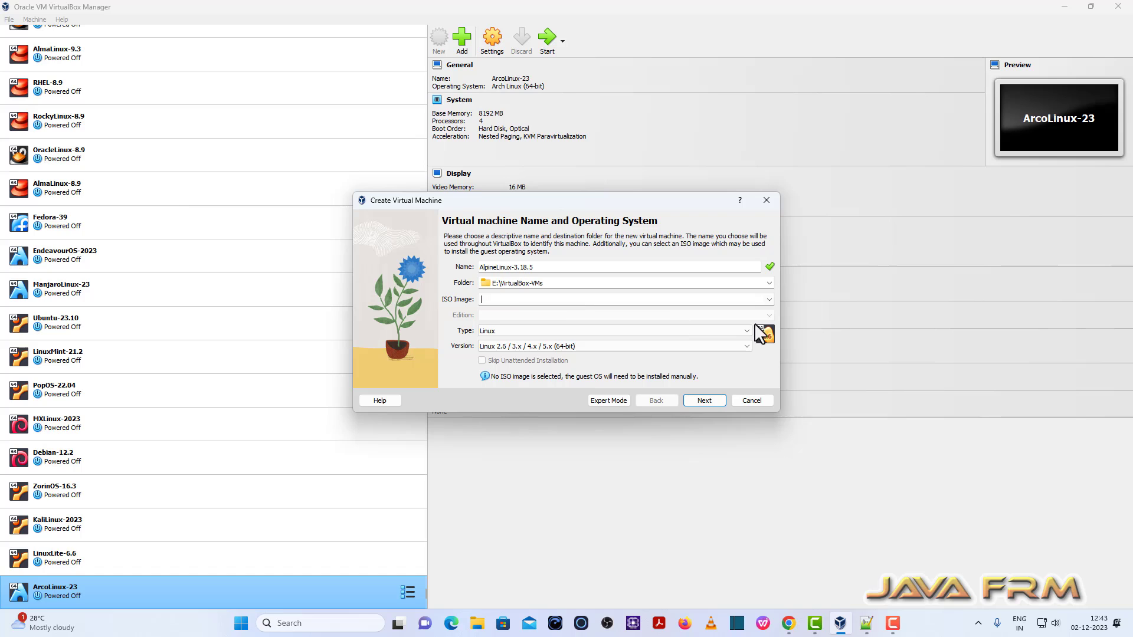
# Step: Attach the alpine-extended-3.18.5-x86_64.iso image to the new VM
pyautogui.click(769, 299)
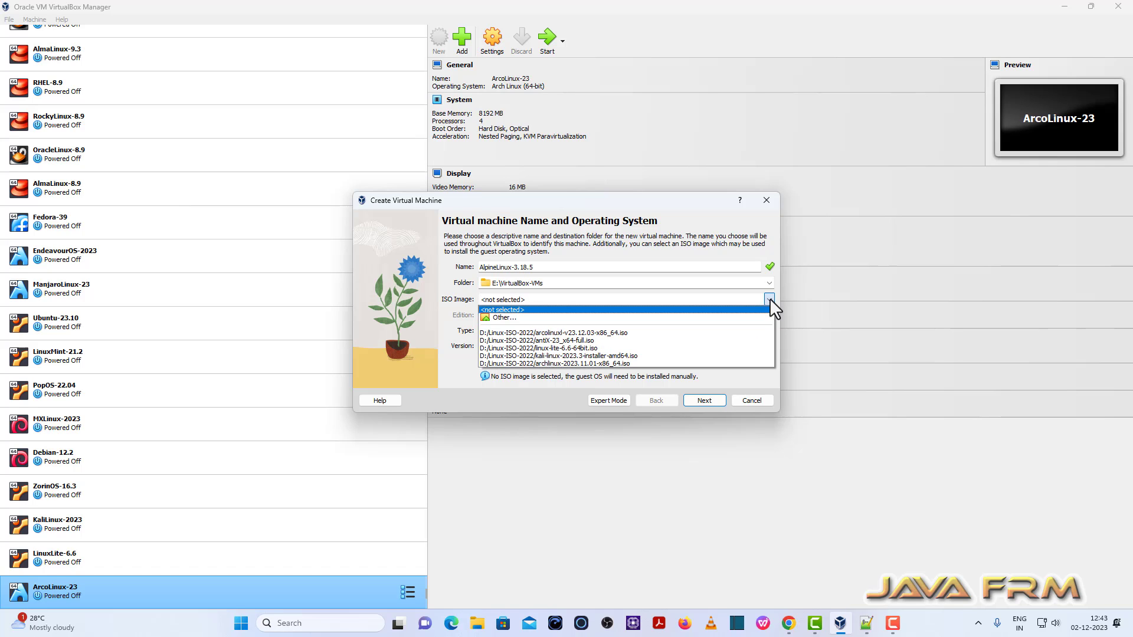
pyautogui.click(516, 316)
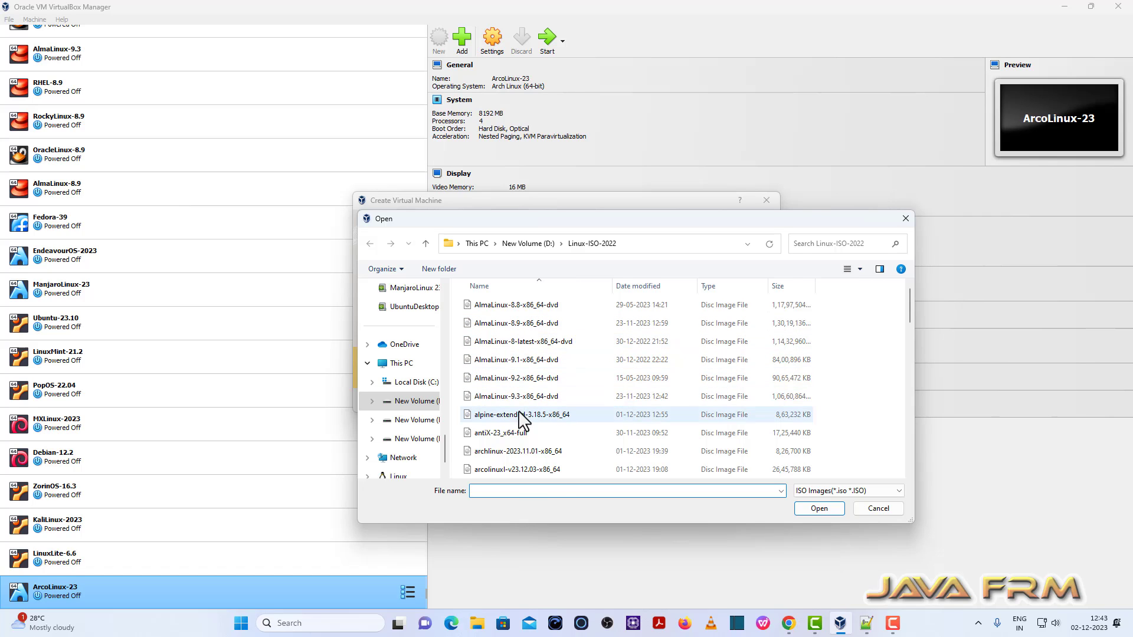
pyautogui.click(522, 416)
pyautogui.click(817, 508)
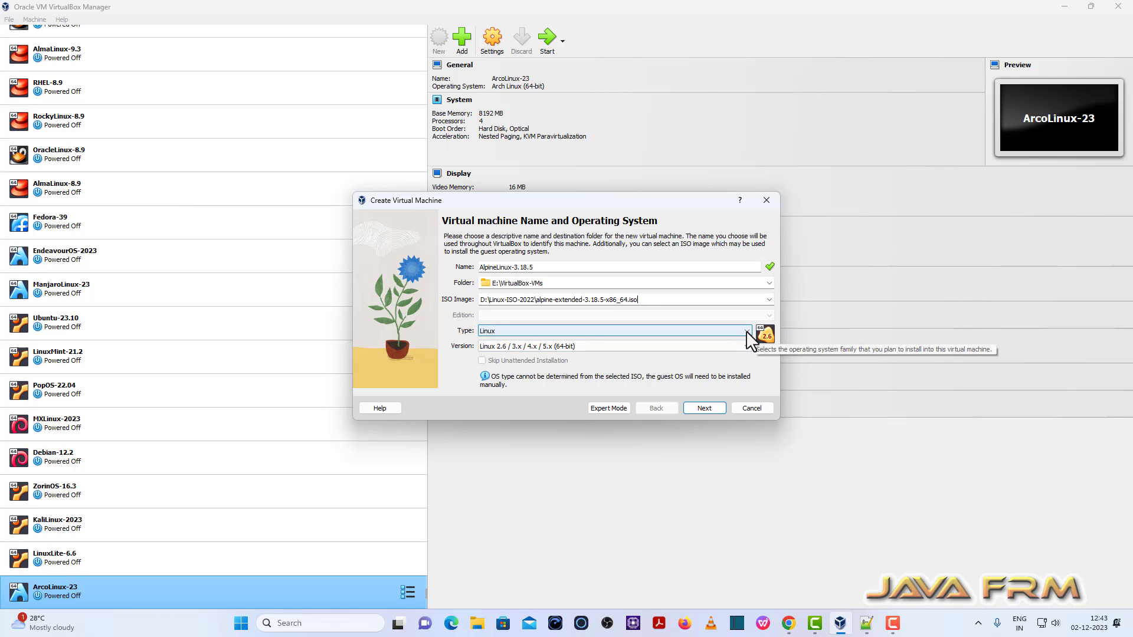
# Step: Set the VM version to Other Linux (64-bit)
pyautogui.click(745, 346)
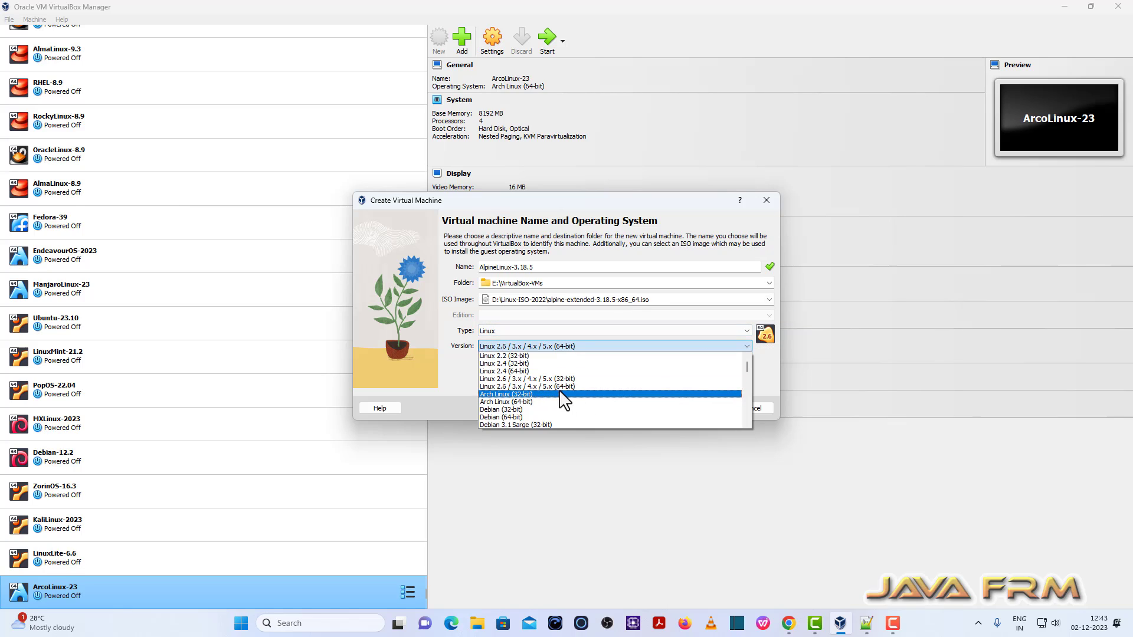
pyautogui.scroll(-15, 504, 417)
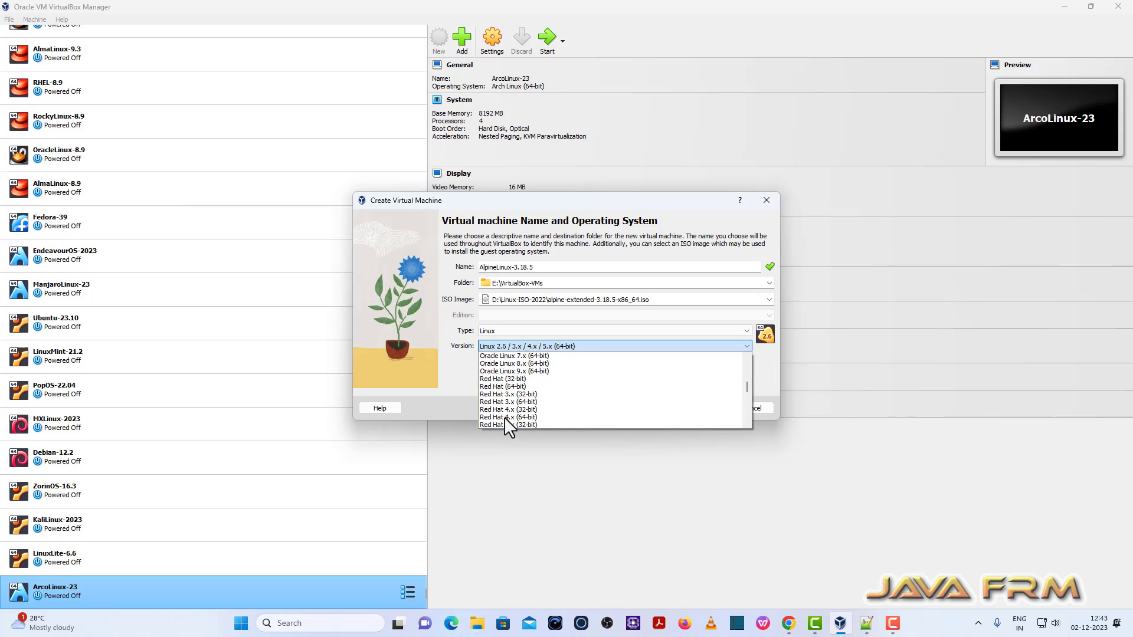
pyautogui.scroll(-10, 503, 417)
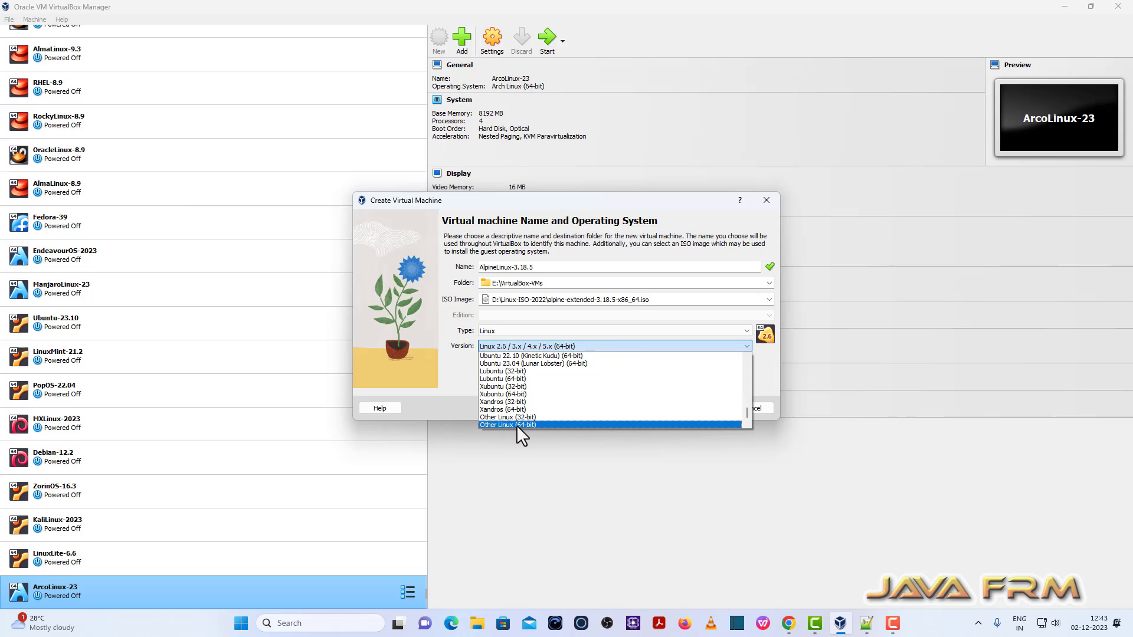
pyautogui.click(534, 424)
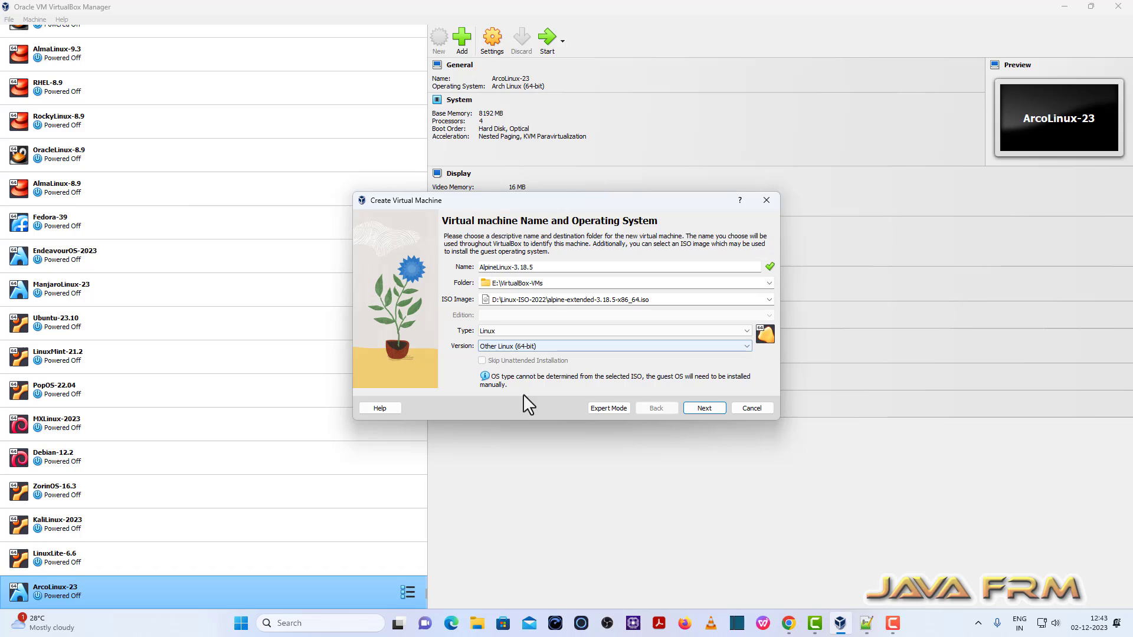
# Step: Give the VM 8192 MB base memory and 4 processors
pyautogui.click(708, 406)
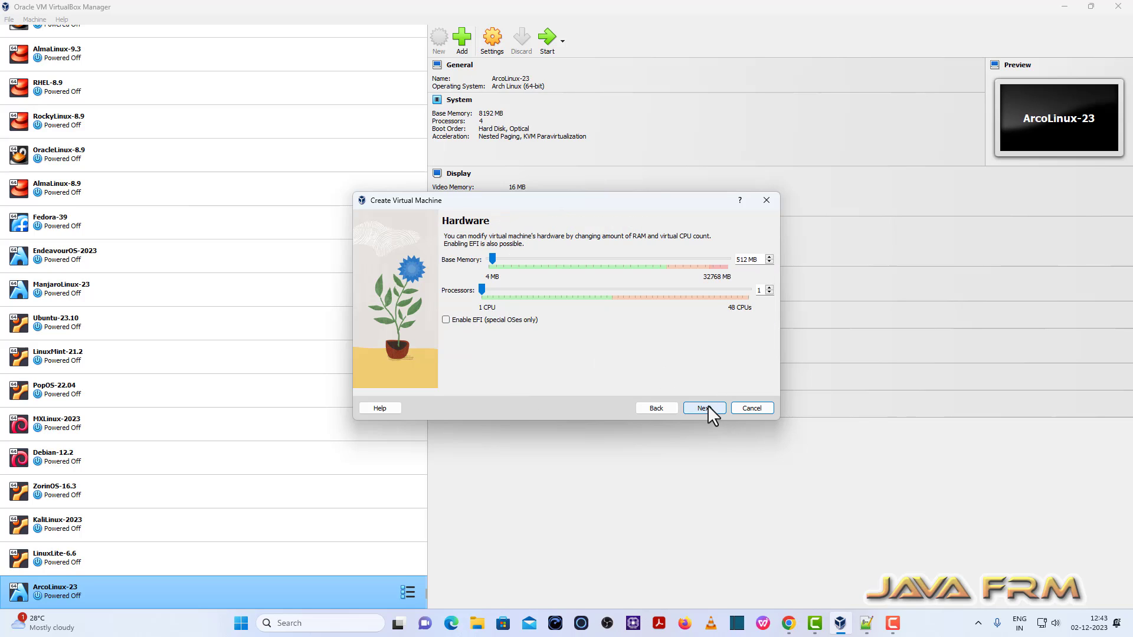
pyautogui.doubleClick(747, 261)
pyautogui.press('BackSpace')
pyautogui.press('BackSpace')
pyautogui.press('BackSpace')
pyautogui.press('BackSpace')
pyautogui.write('8192')
pyautogui.click(768, 287)
pyautogui.click(769, 287)
pyautogui.click(769, 288)
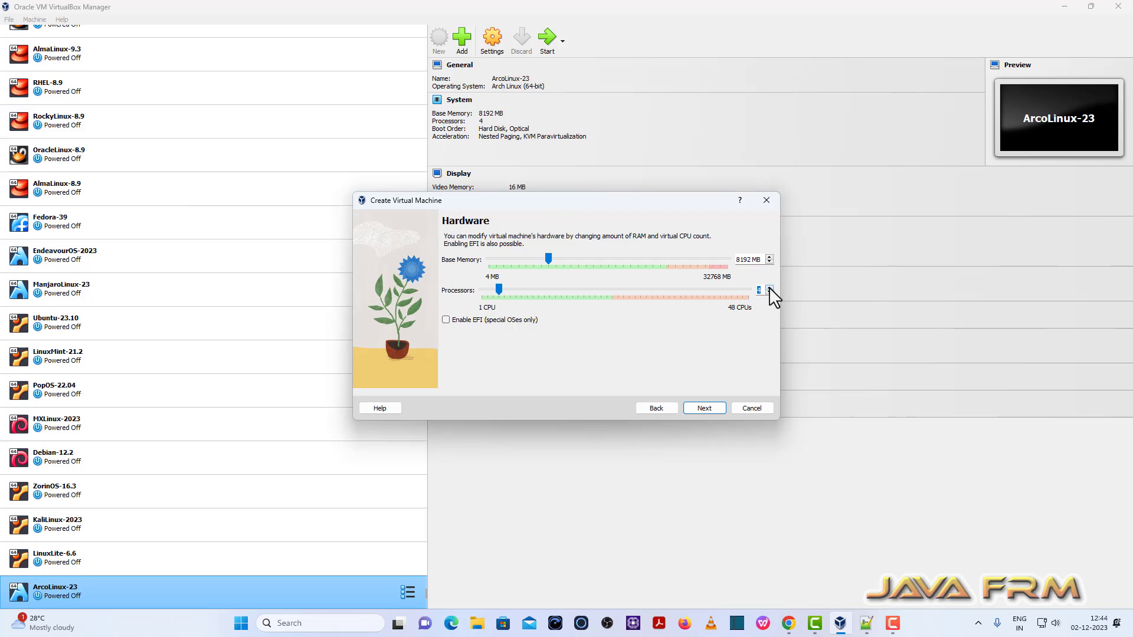
# Step: Set the virtual disk size to 40 GB and finish creating the VM
pyautogui.click(708, 408)
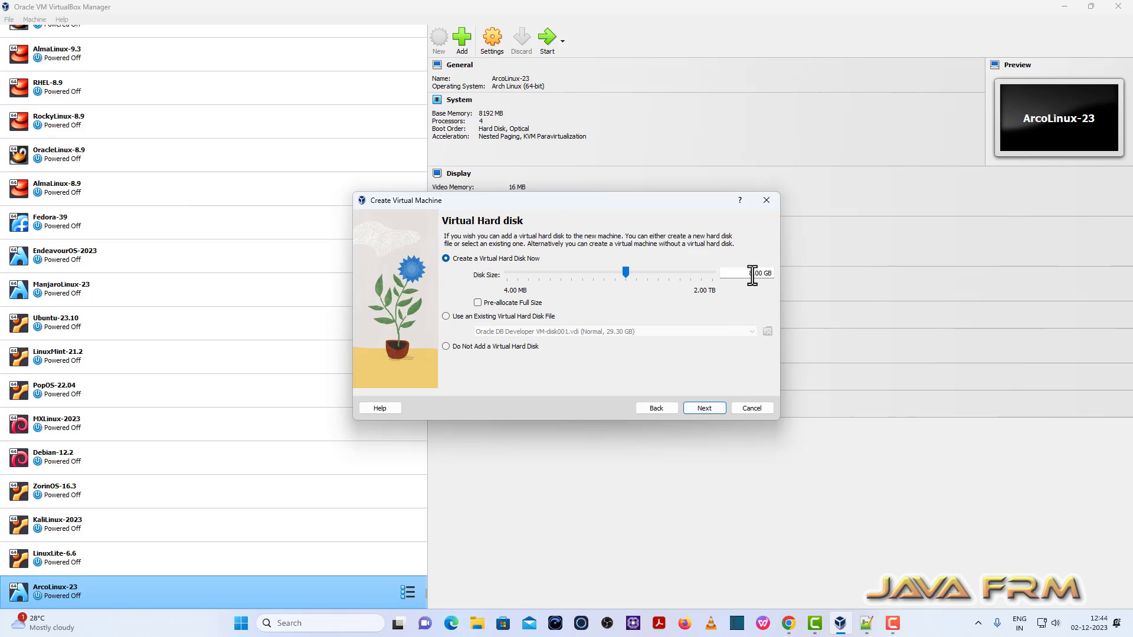
pyautogui.moveTo(752, 275); pyautogui.dragTo(733, 277)
pyautogui.write('40')
pyautogui.click(704, 408)
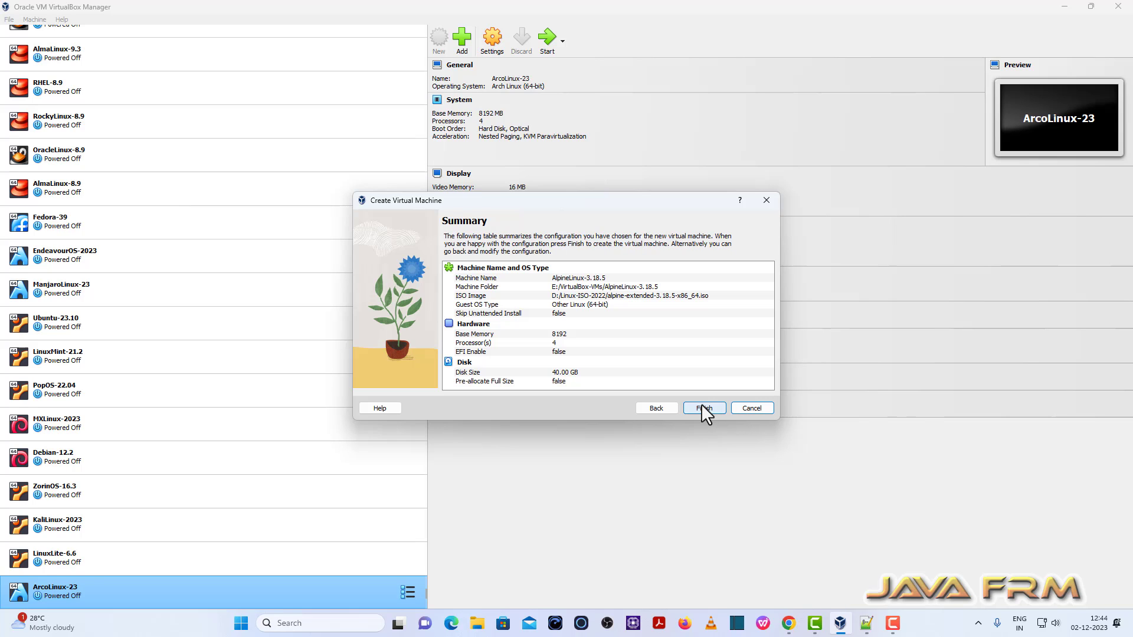
pyautogui.click(702, 411)
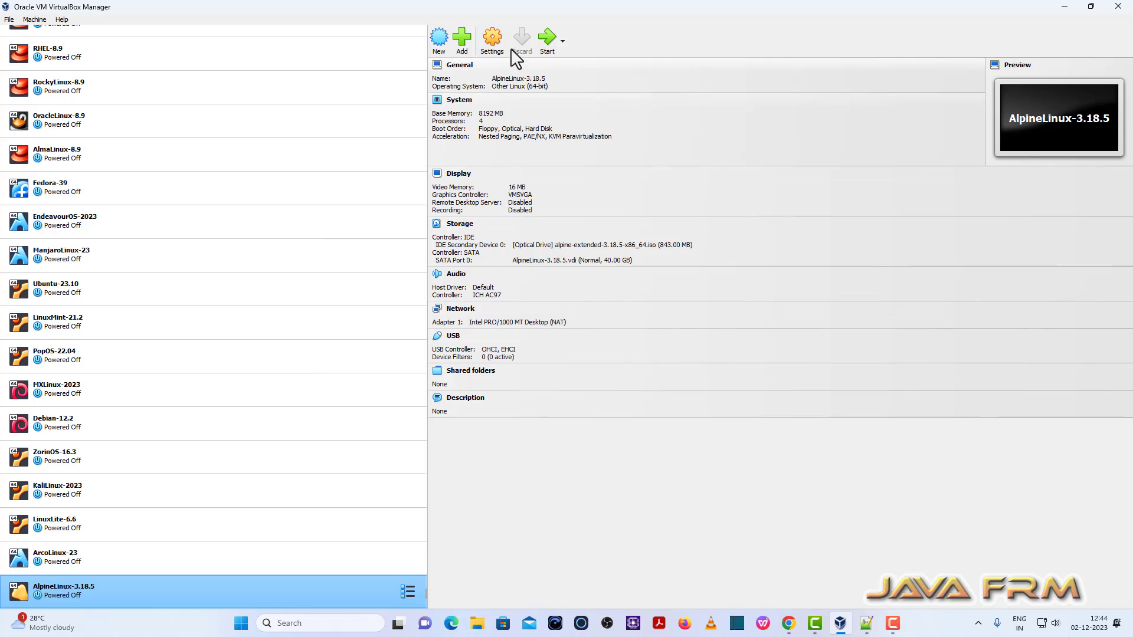
# Step: Disable floppy boot and move Optical, then Hard Disk, to the top of the boot order
pyautogui.click(494, 39)
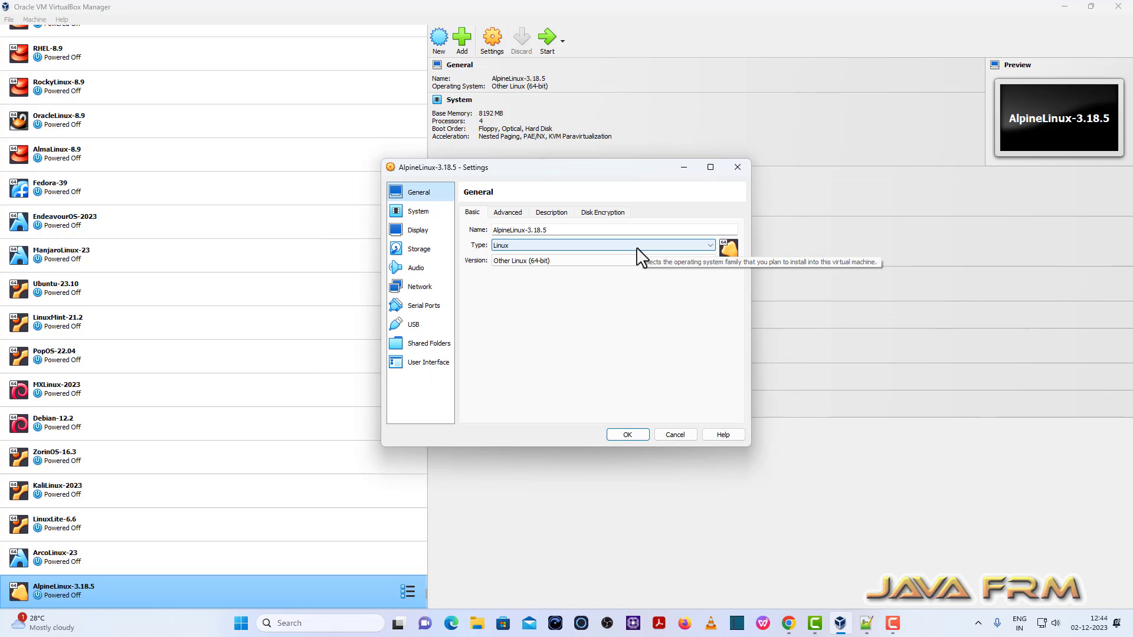
pyautogui.click(420, 212)
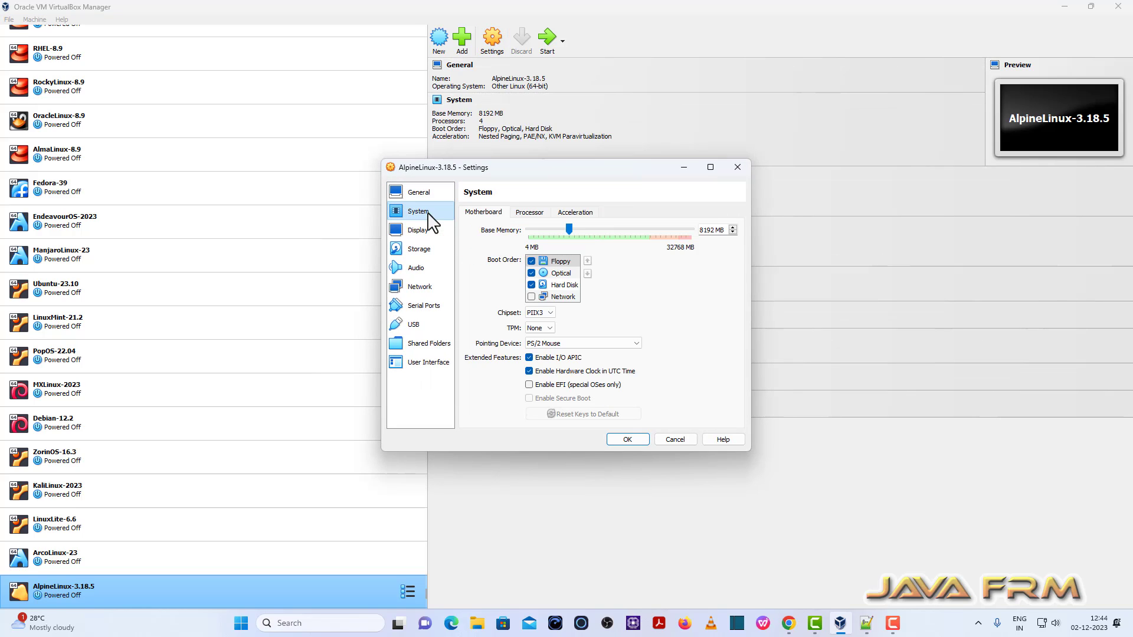
pyautogui.click(531, 261)
pyautogui.click(562, 273)
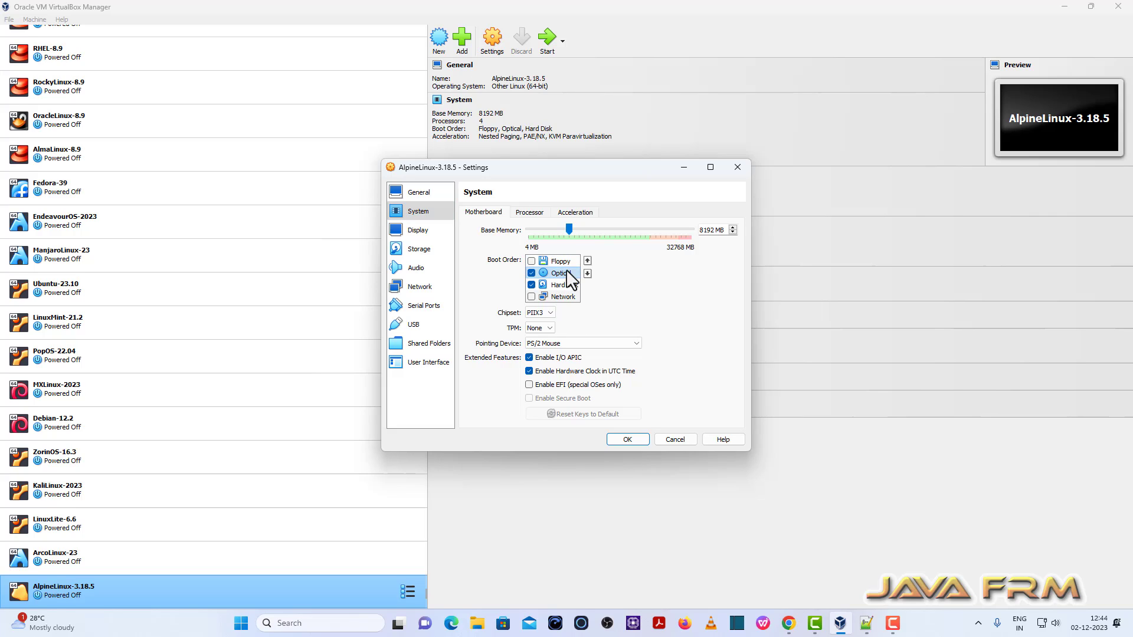
pyautogui.click(587, 261)
pyautogui.click(565, 285)
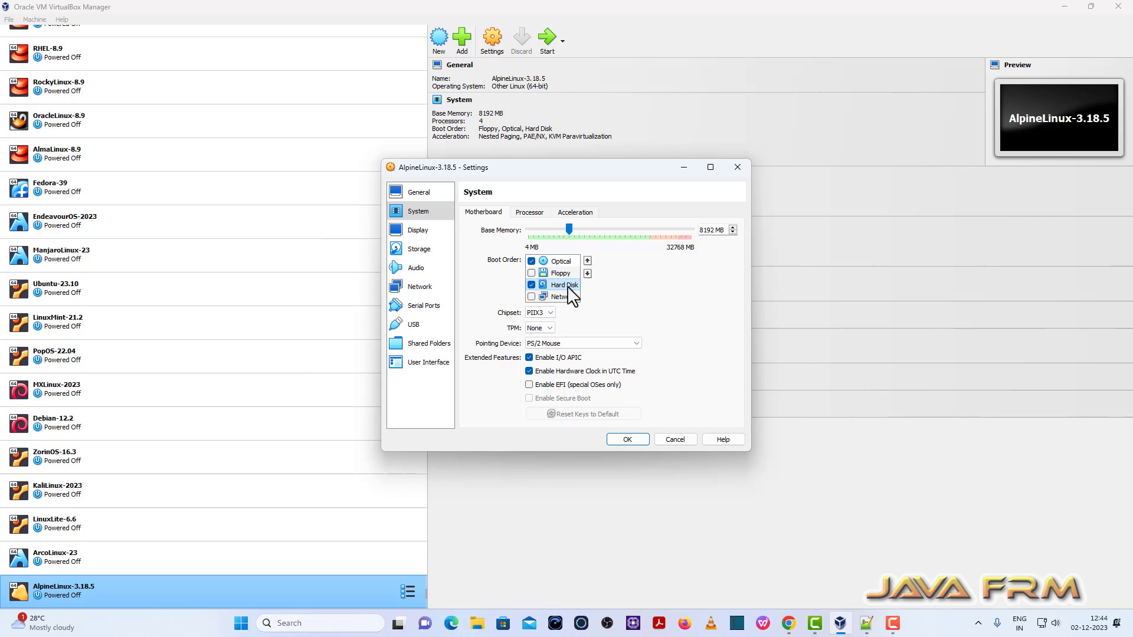
pyautogui.click(588, 261)
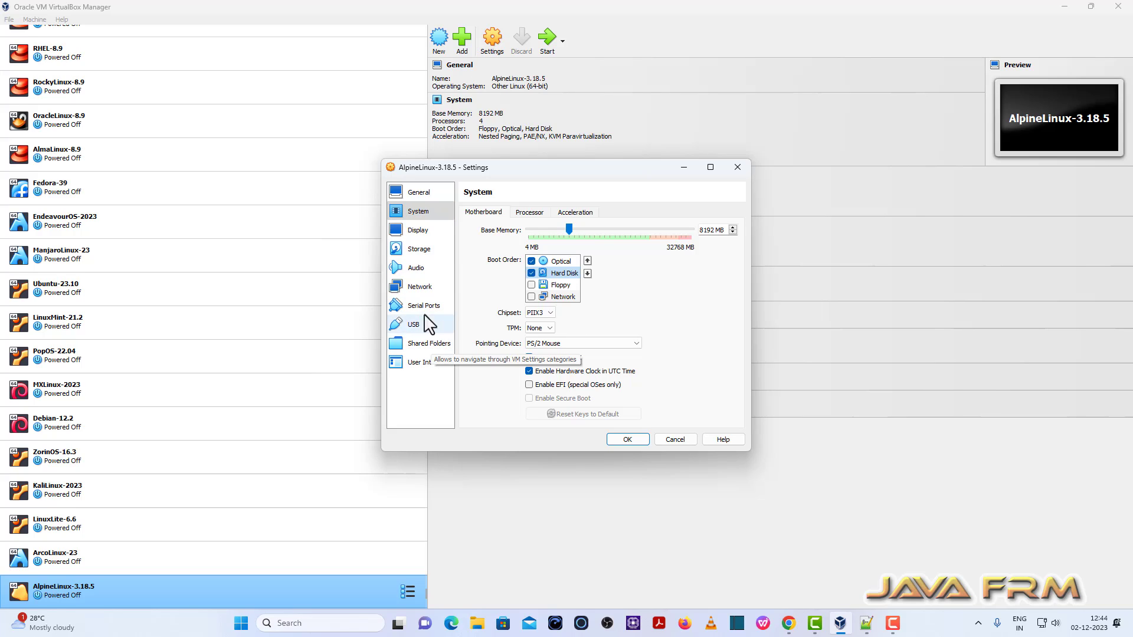
# Step: Check the network adapter's advanced options and save the VM settings
pyautogui.click(420, 287)
pyautogui.click(503, 274)
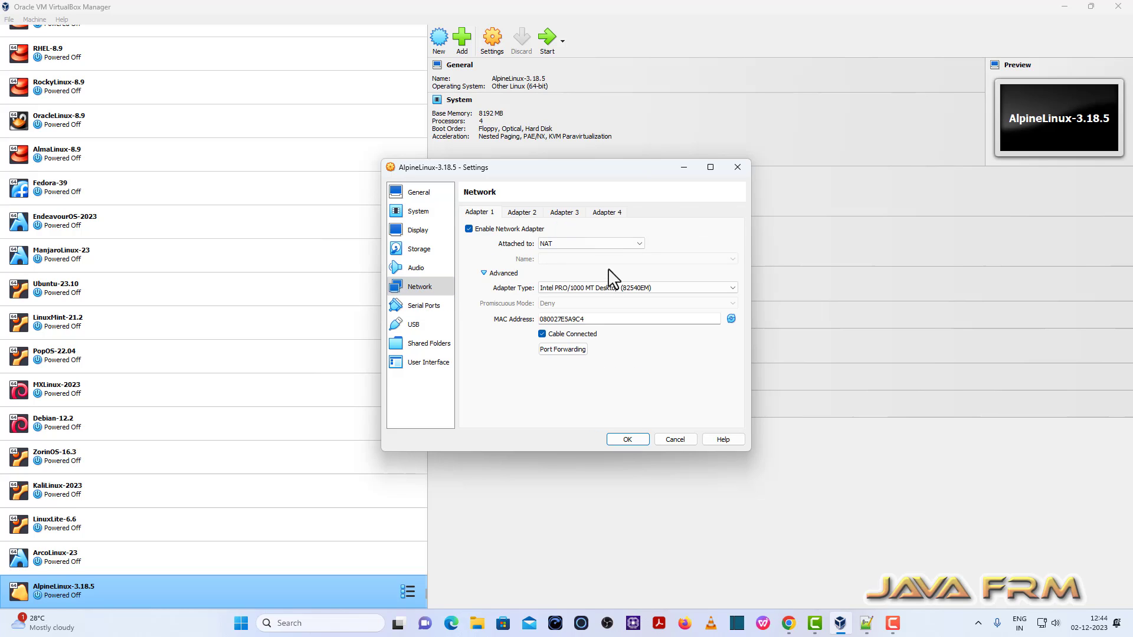
pyautogui.click(627, 440)
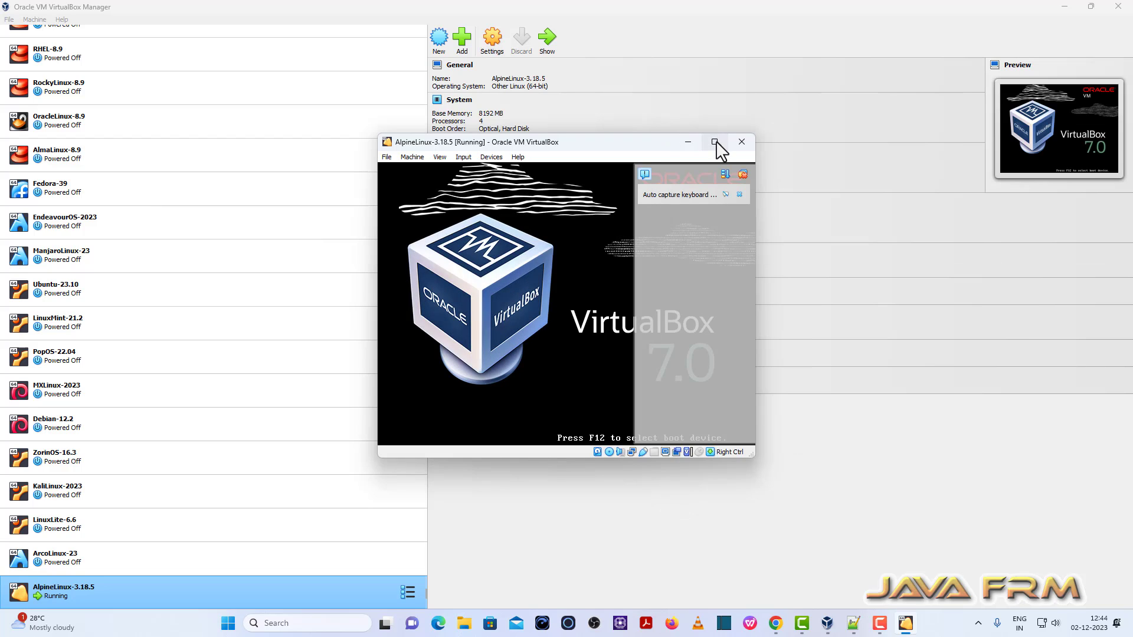
# Step: Maximize the VM window and log in as root
pyautogui.click(715, 142)
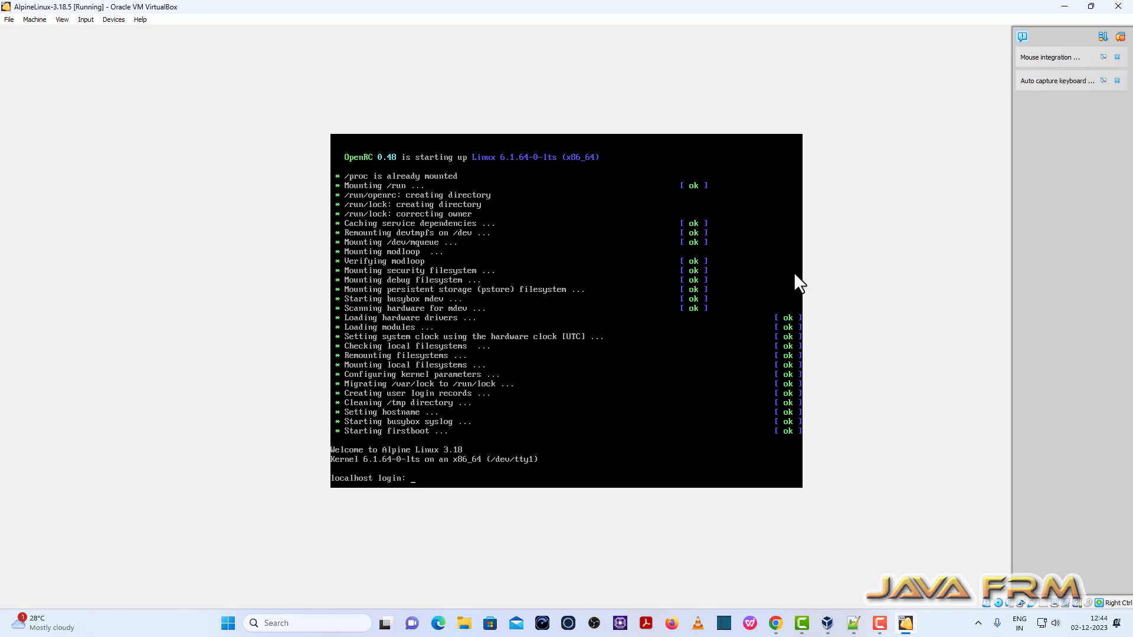
pyautogui.write('root')
pyautogui.press('Return')
# Step: Run the mistyped setup-alpine command, which reports 'not found'
pyautogui.write(']setup')
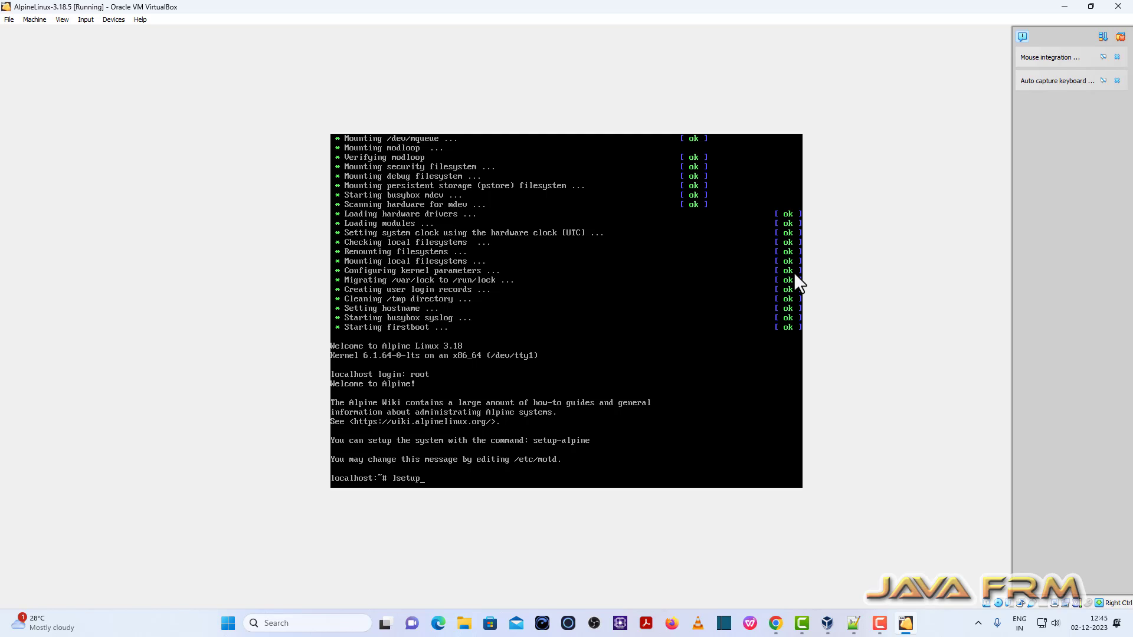
pyautogui.write('-alpine')
pyautogui.press('Return')
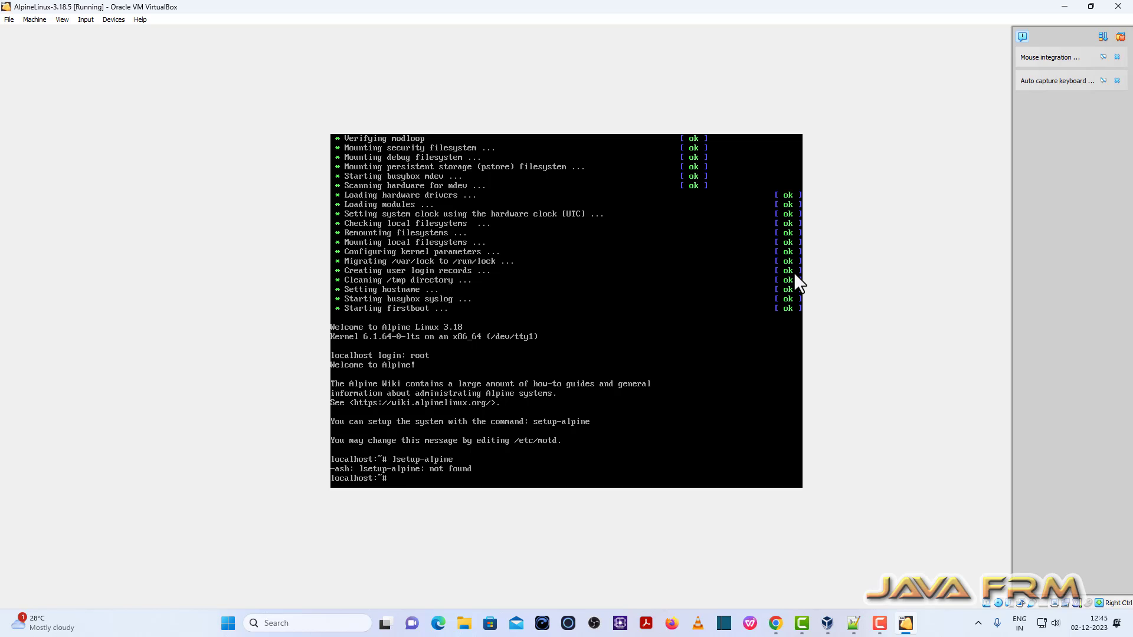
# Step: Launch the setup-alpine installer using tab completion
pyautogui.write('set')
pyautogui.press('Tab')
pyautogui.press('Tab')
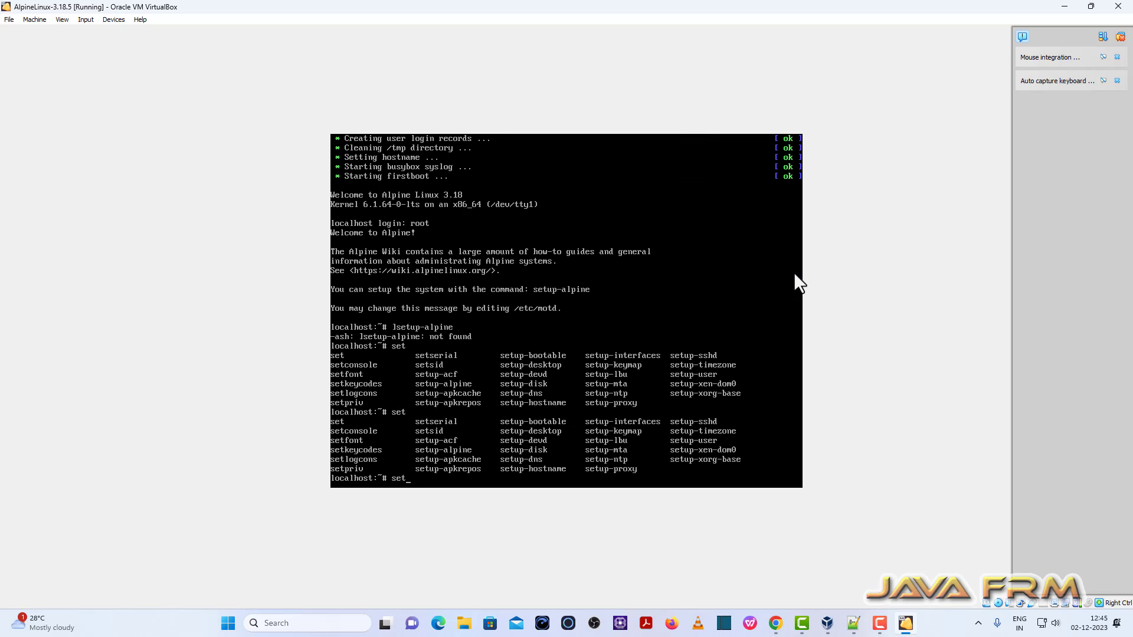
pyautogui.write('up-alpine')
pyautogui.press('Return')
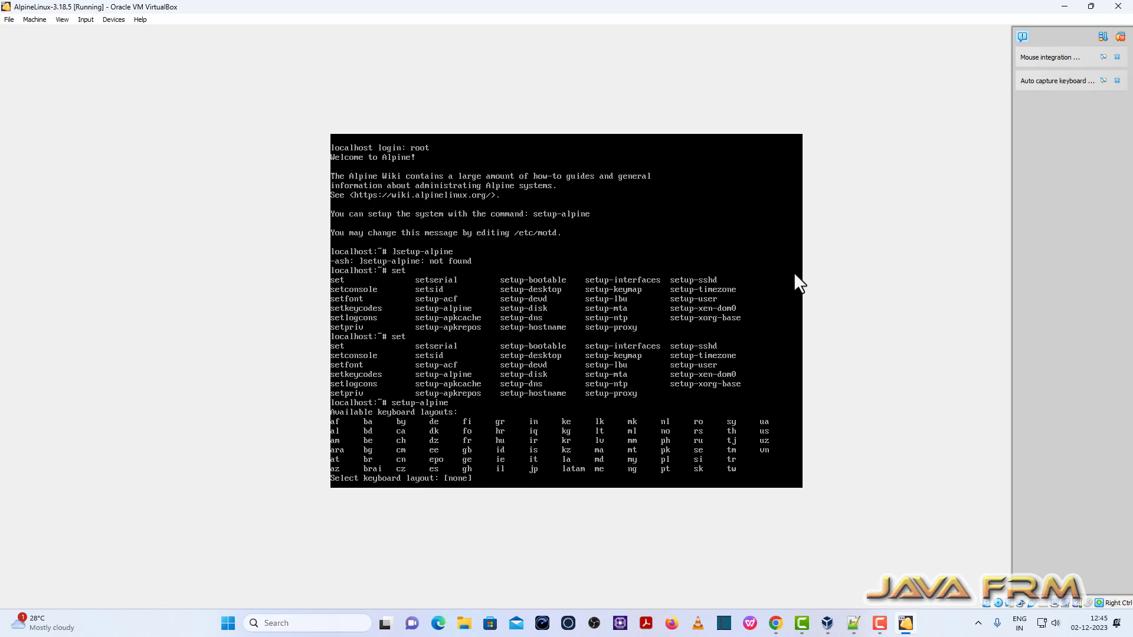
# Step: Set keyboard layout and variant to us and hostname to alpinegnome.in
pyautogui.write('us')
pyautogui.press('Return')
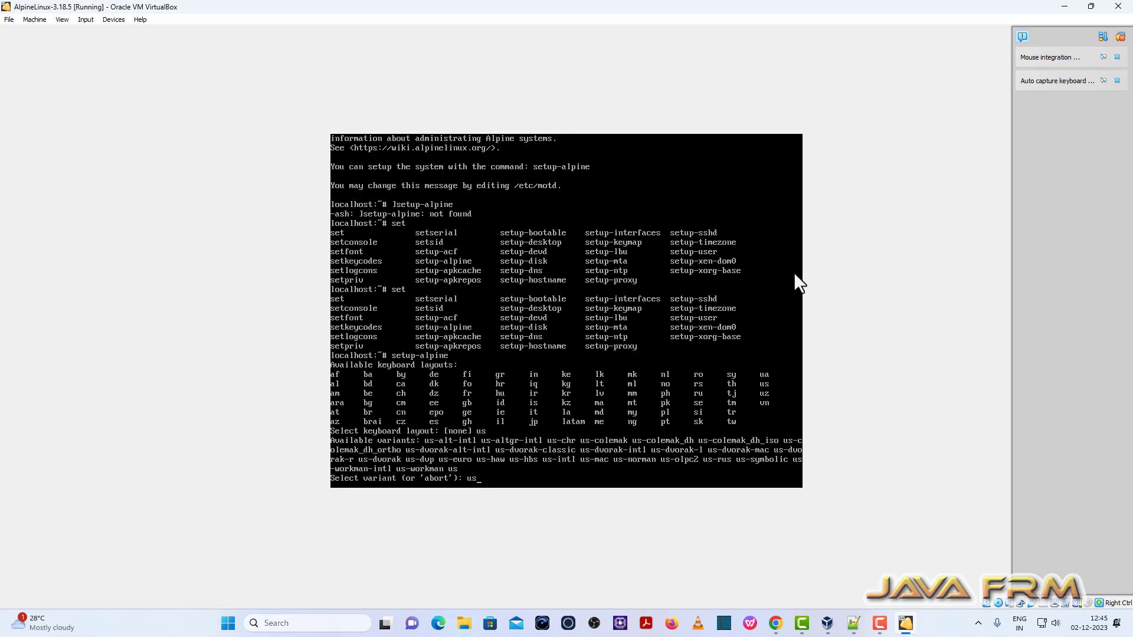
pyautogui.press('Return')
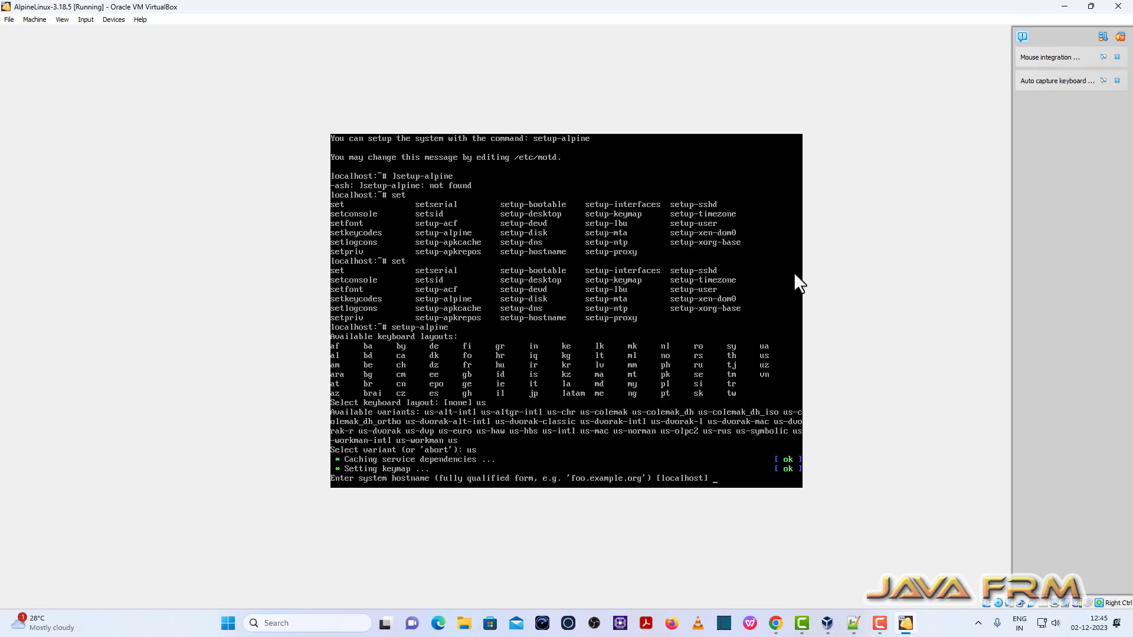
pyautogui.write('alpinegnome.in')
pyautogui.press('Return')
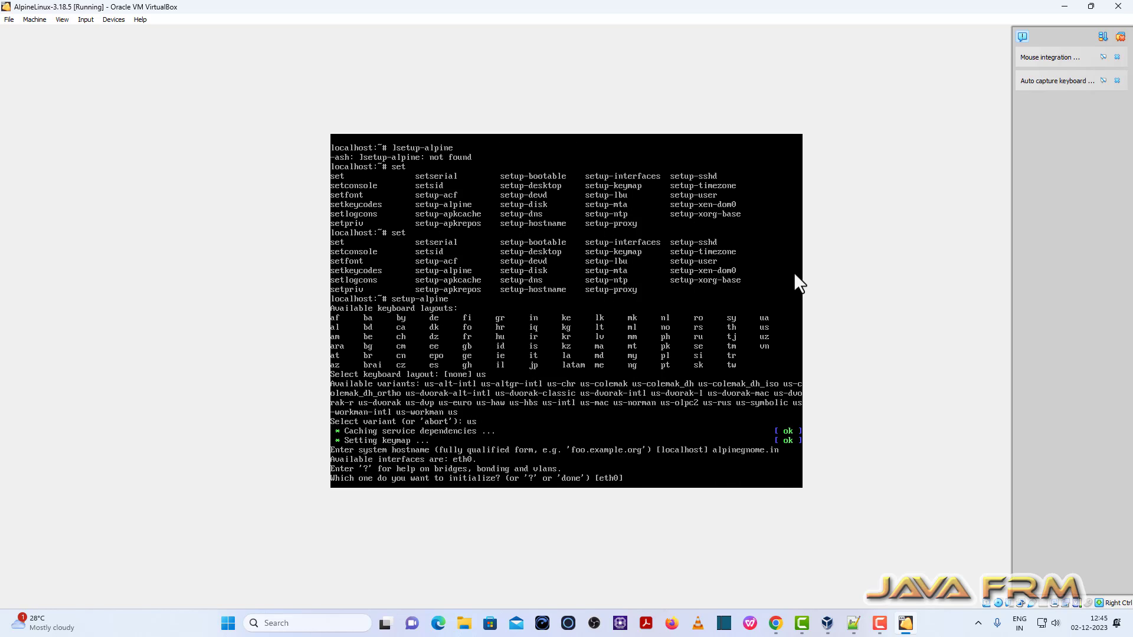
# Step: Configure eth0 with DHCP and decline manual network configuration
pyautogui.write('eth0')
pyautogui.press('Return')
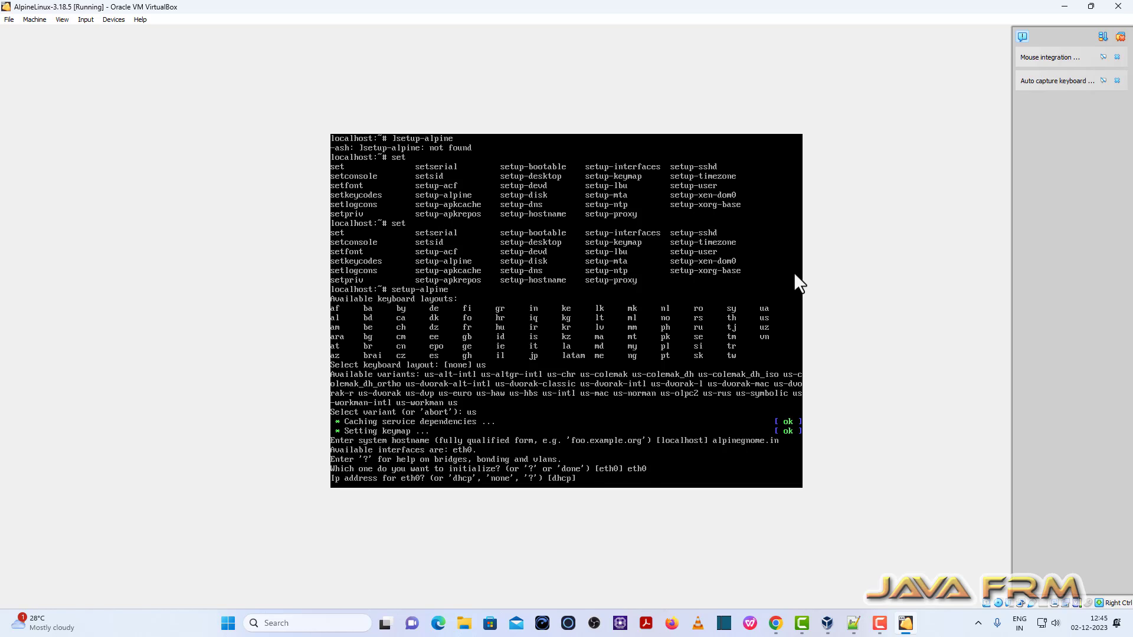
pyautogui.write('dhcp')
pyautogui.press('Return')
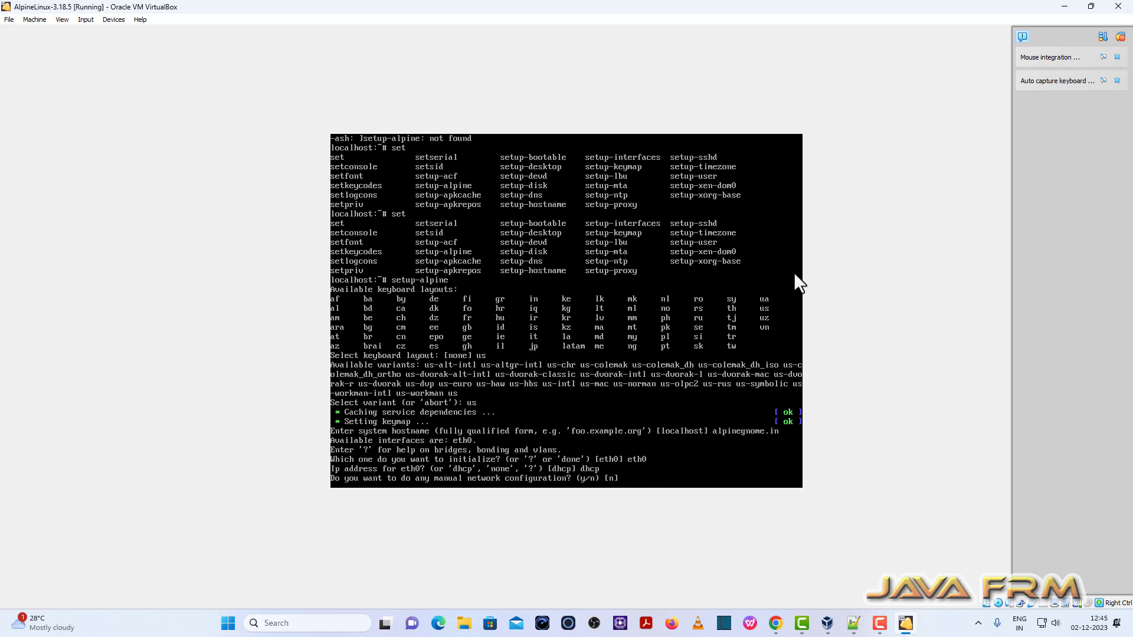
pyautogui.write('n')
pyautogui.press('Return')
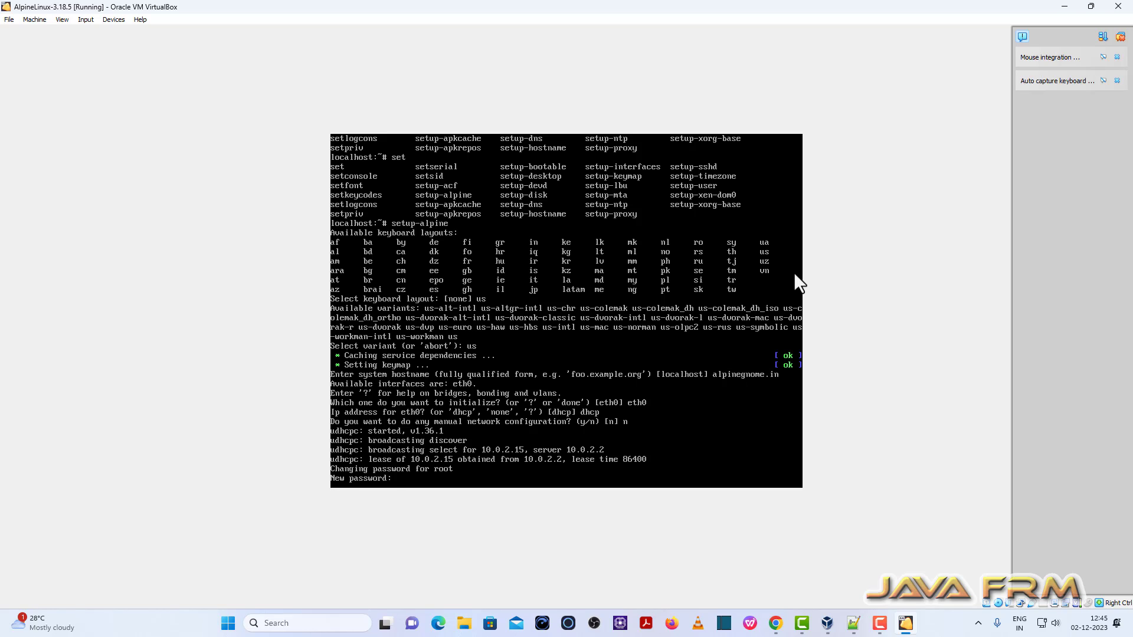
# Step: Set and confirm the root password, then choose timezone Asia/Calcutta
pyautogui.press('Return')
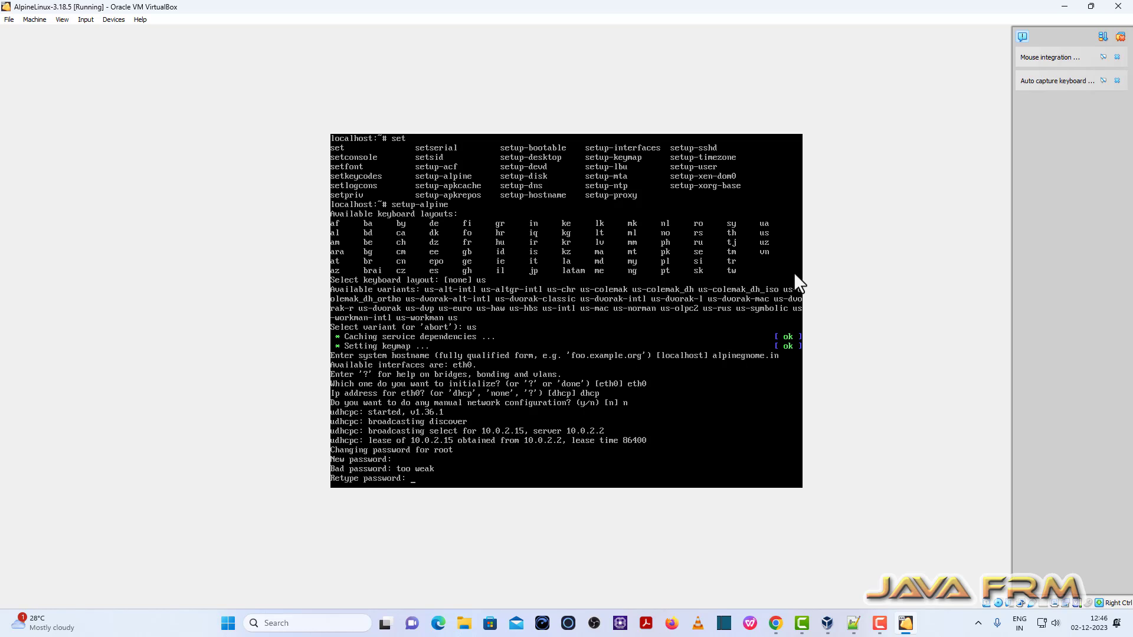
pyautogui.press('Return')
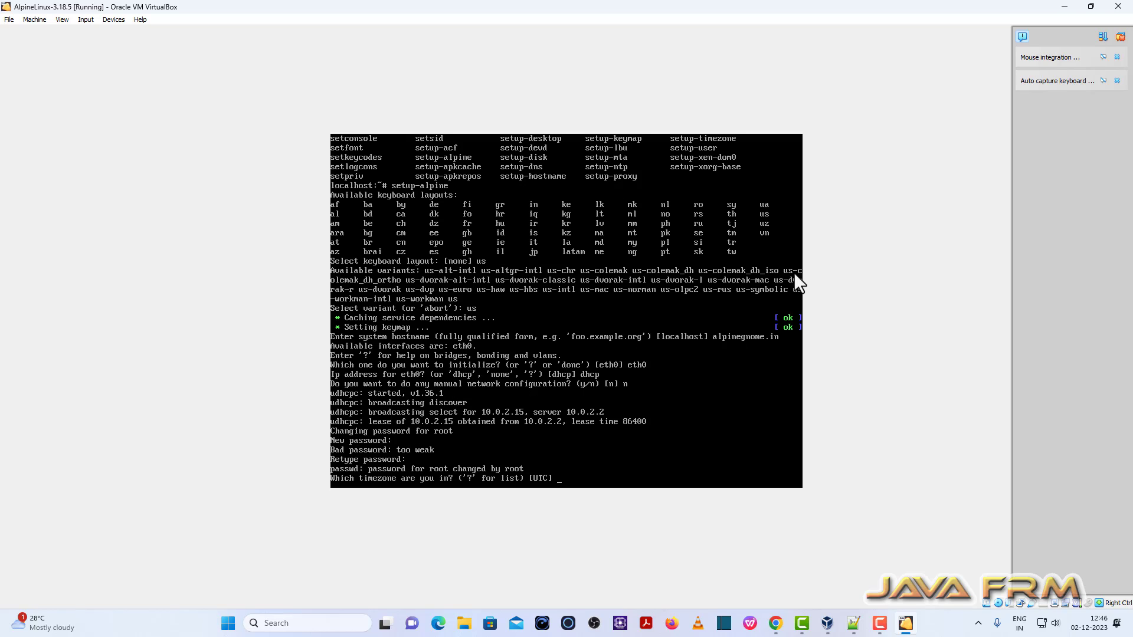
pyautogui.write('?')
pyautogui.press('Return')
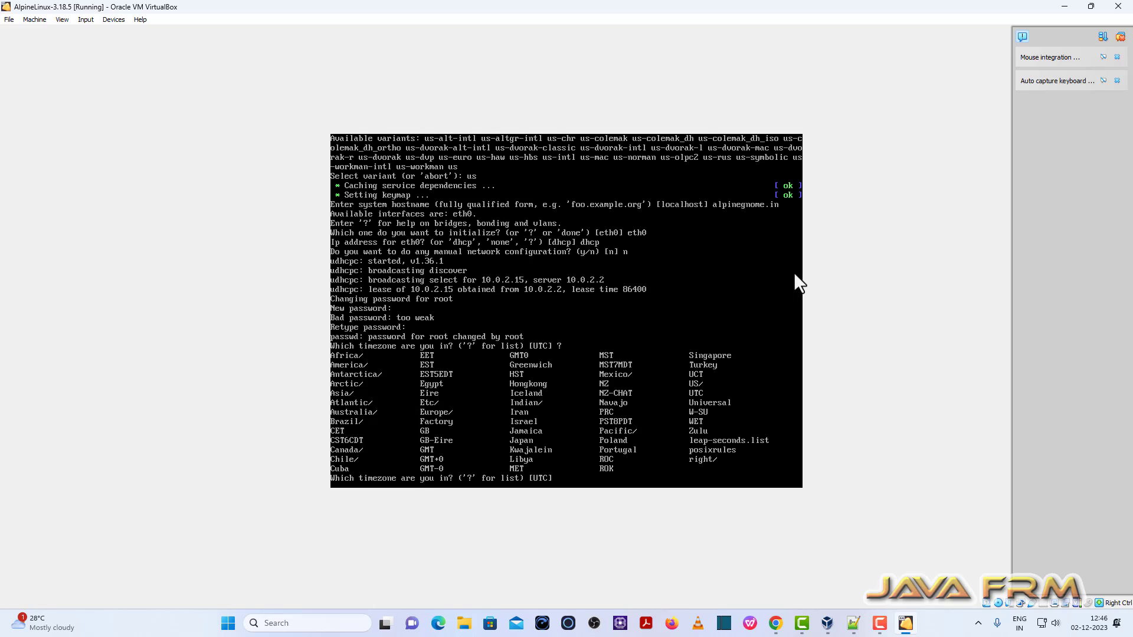
pyautogui.write('Asia')
pyautogui.press('Return')
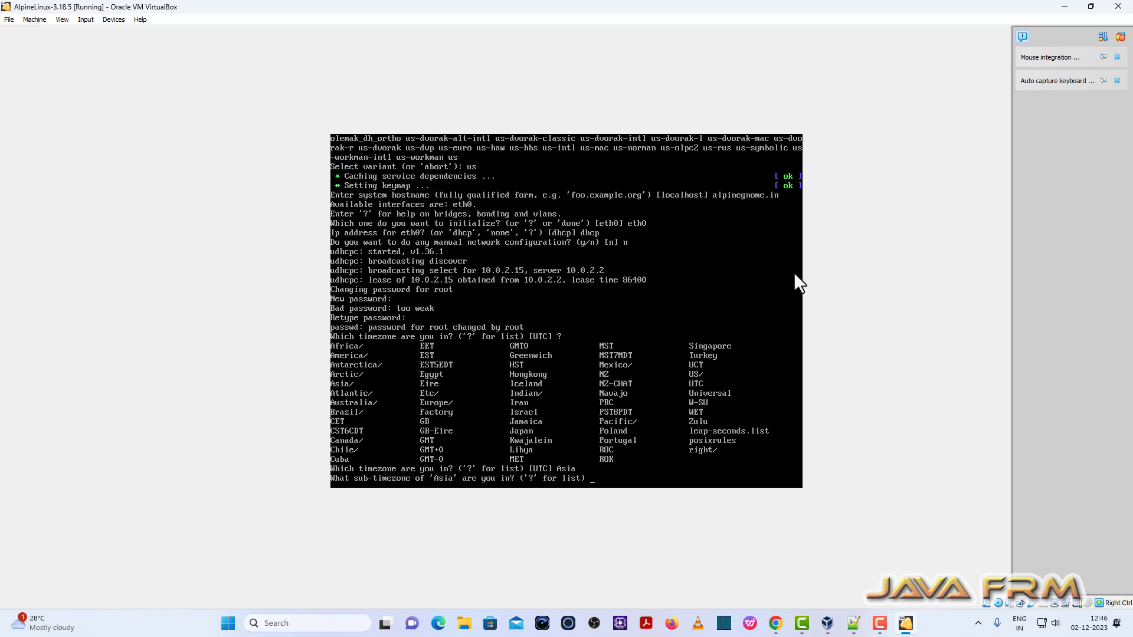
pyautogui.write('Calcutta')
pyautogui.press('Return')
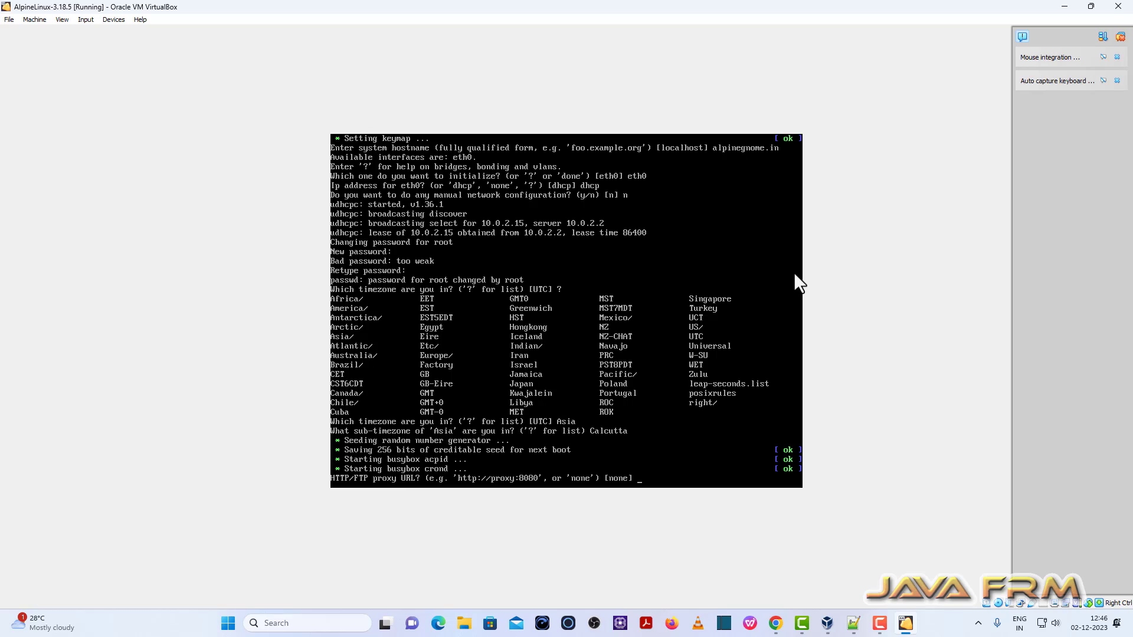
# Step: Skip the HTTP/FTP proxy and choose chrony as the NTP client
pyautogui.write('none')
pyautogui.press('Return')
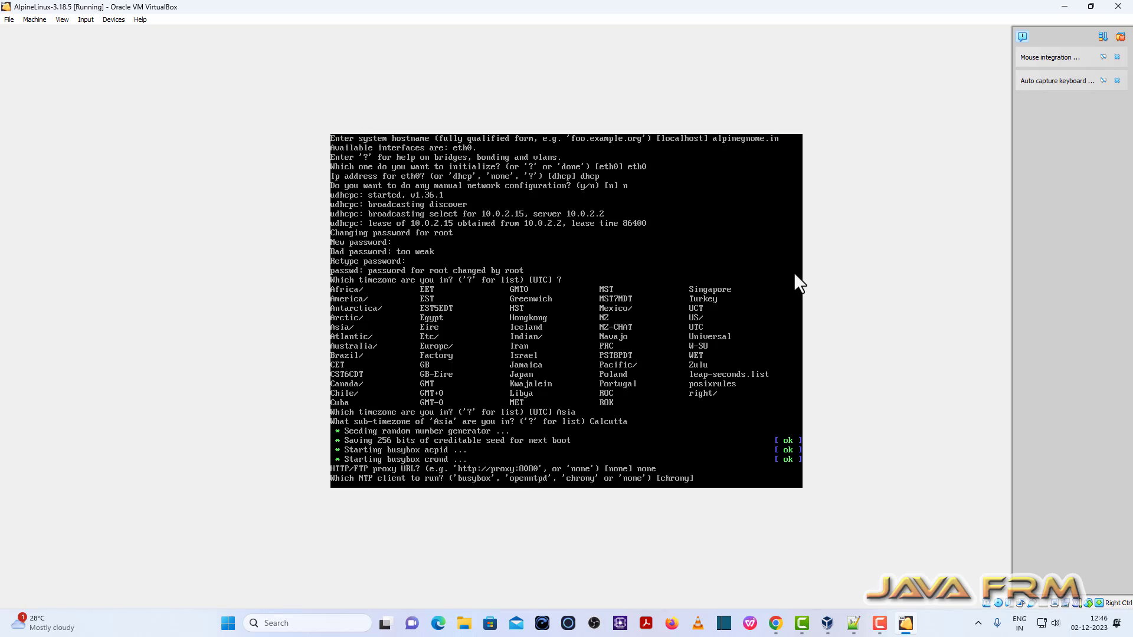
pyautogui.write('chrony')
pyautogui.press('Return')
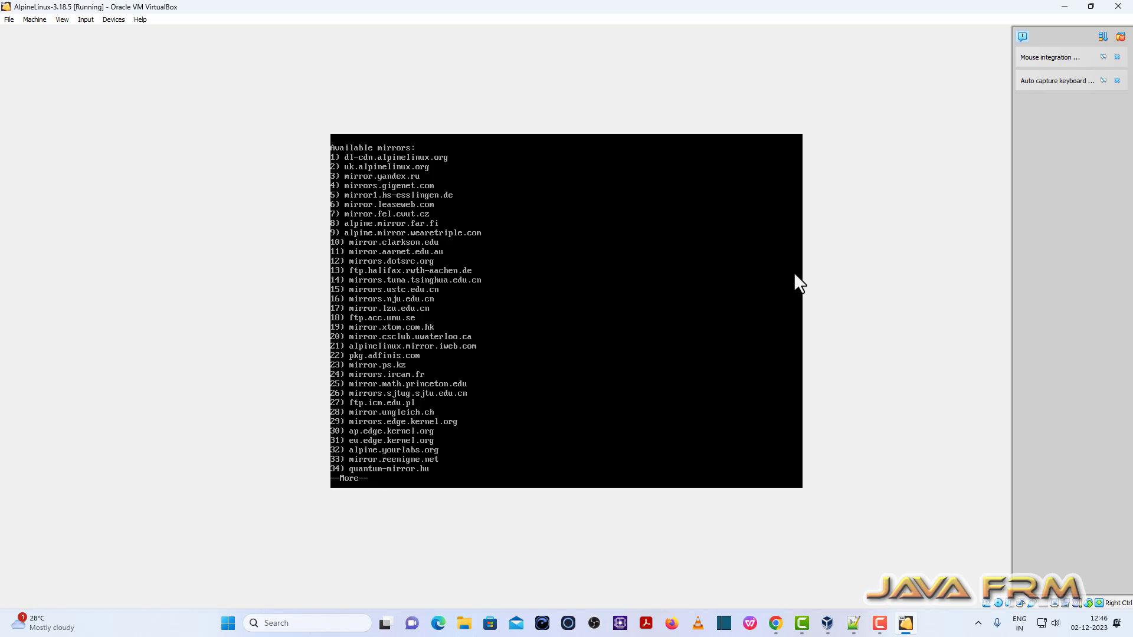
# Step: Page through the mirror list and add mirror 1, dl-cdn.alpinelinux.org
pyautogui.press('space')
pyautogui.press('space')
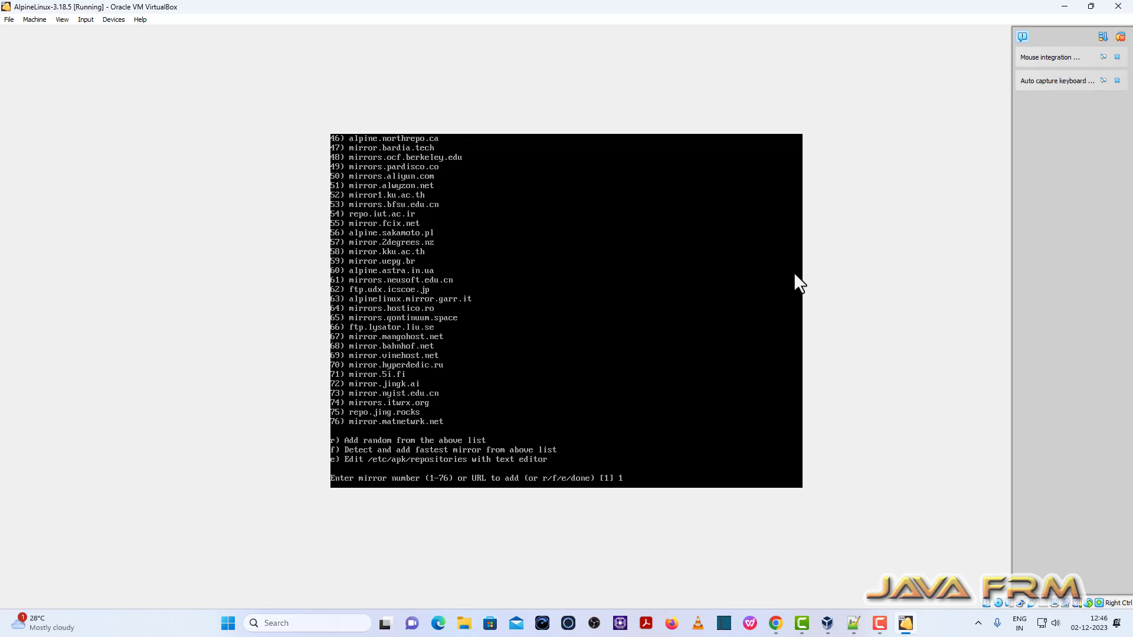
pyautogui.press('Return')
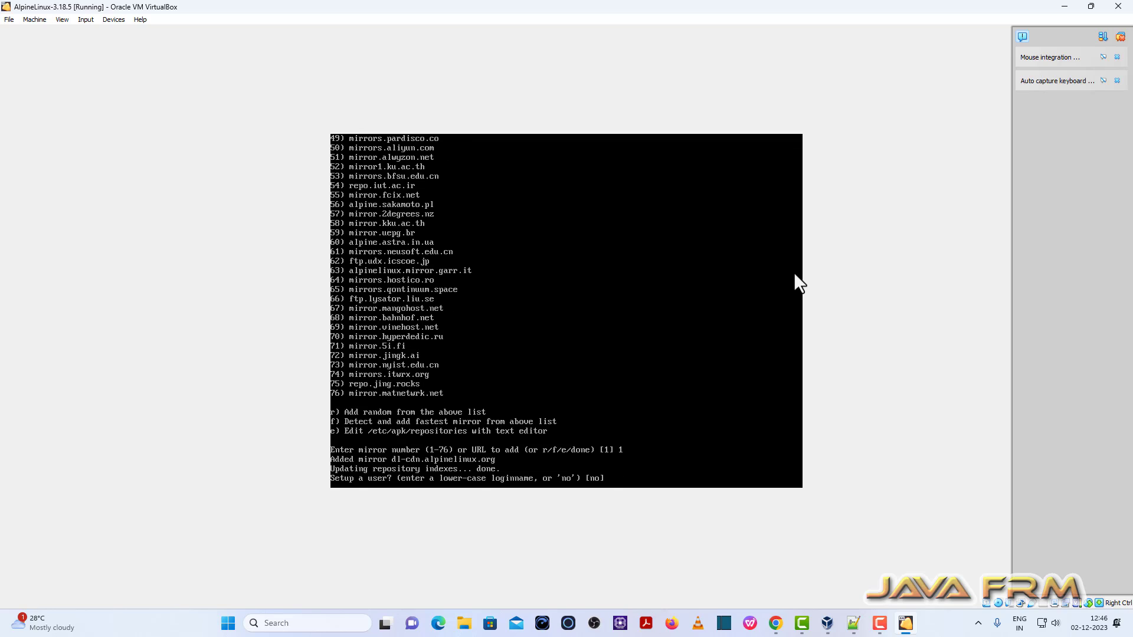
# Step: Create a regular user account with login name and full name, and set its password
pyautogui.write('javafrm')
pyautogui.press('Return')
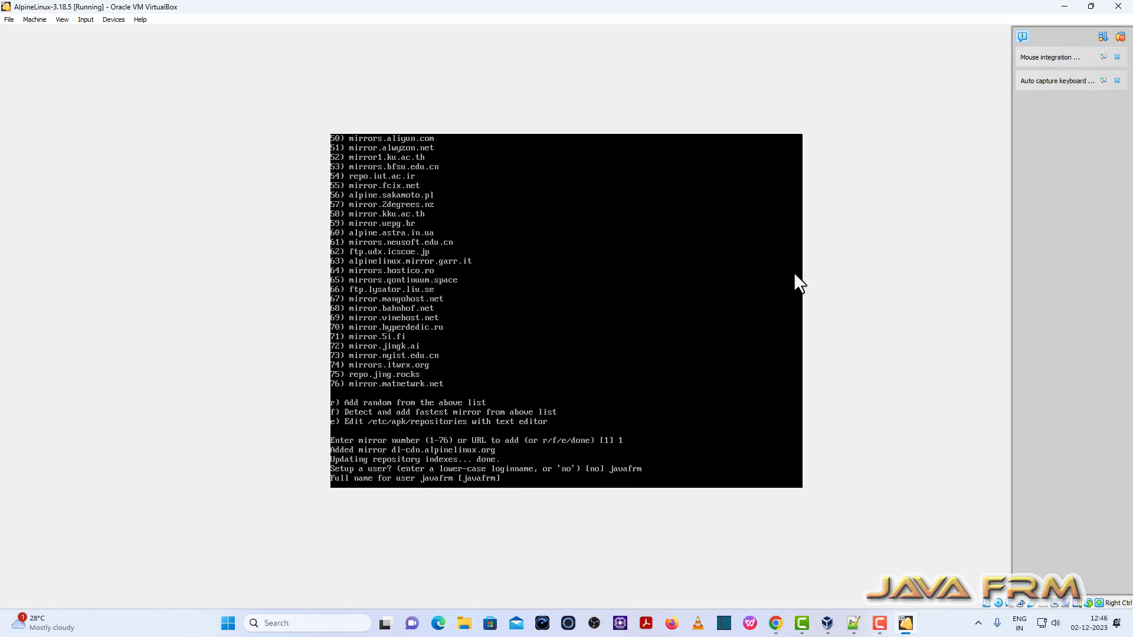
pyautogui.write('javafrm')
pyautogui.press('Return')
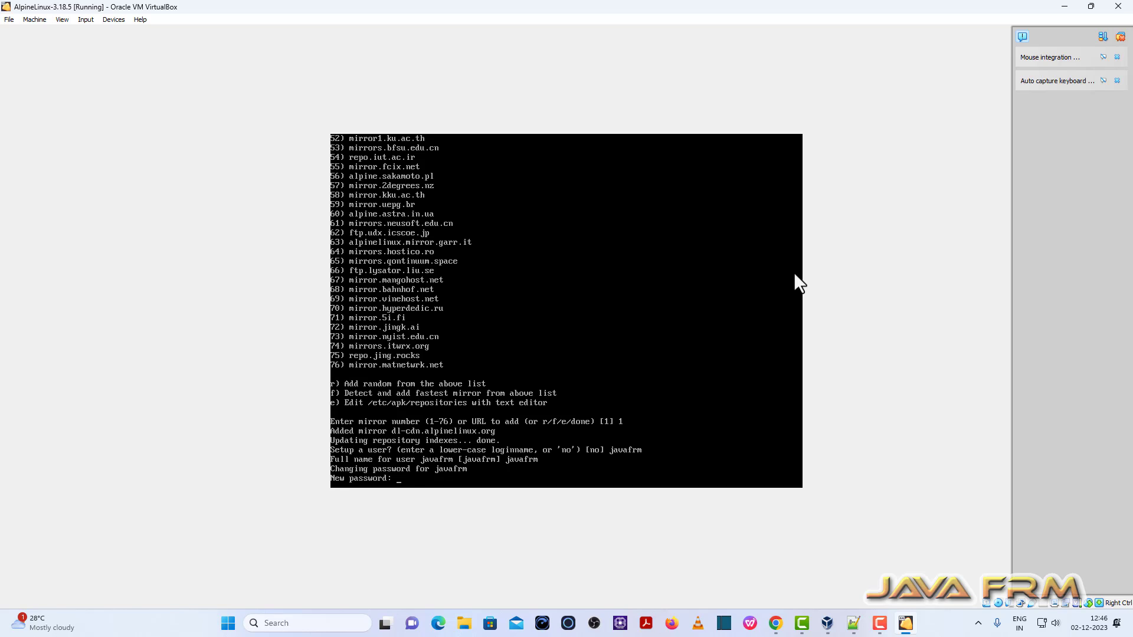
pyautogui.press('Return')
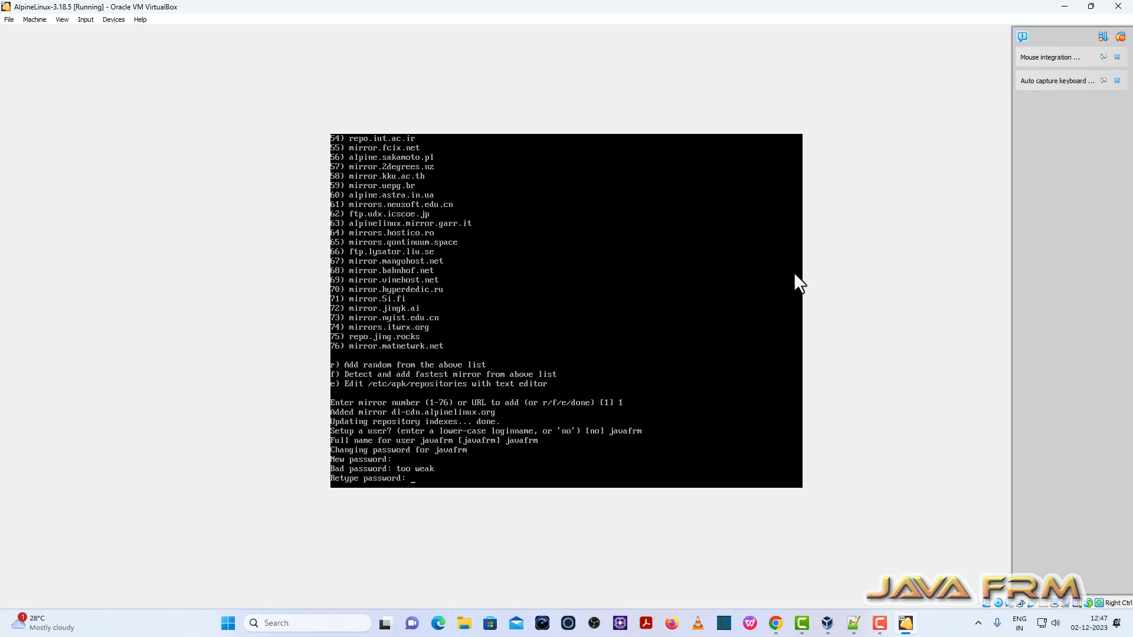
pyautogui.press('Return')
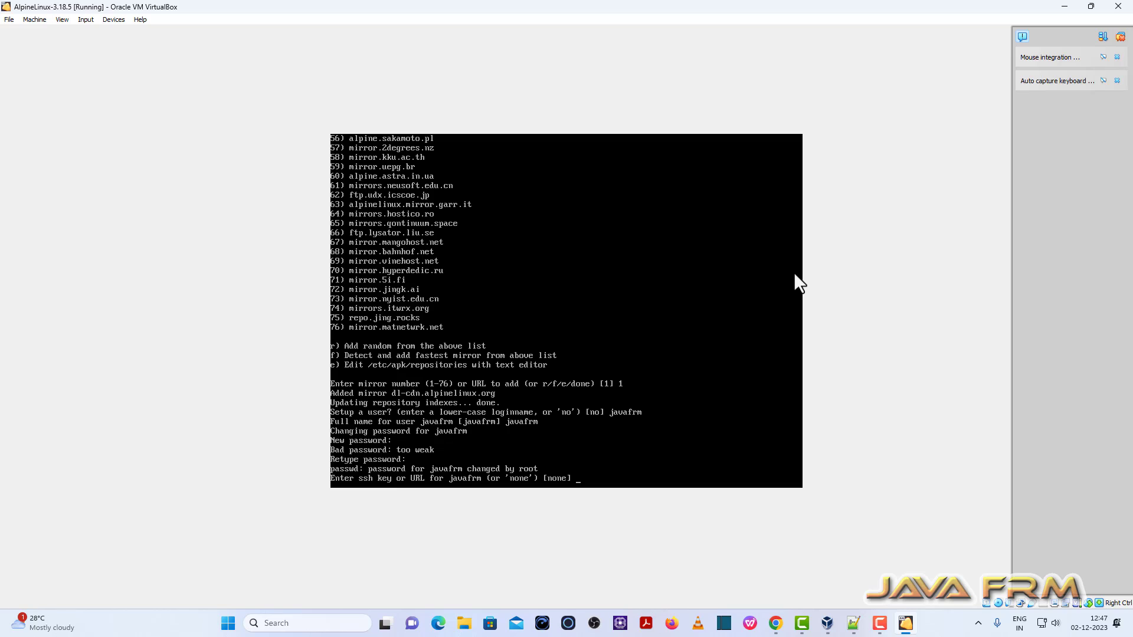
# Step: Skip the user's SSH key and choose openssh as the SSH server
pyautogui.write('none')
pyautogui.press('Return')
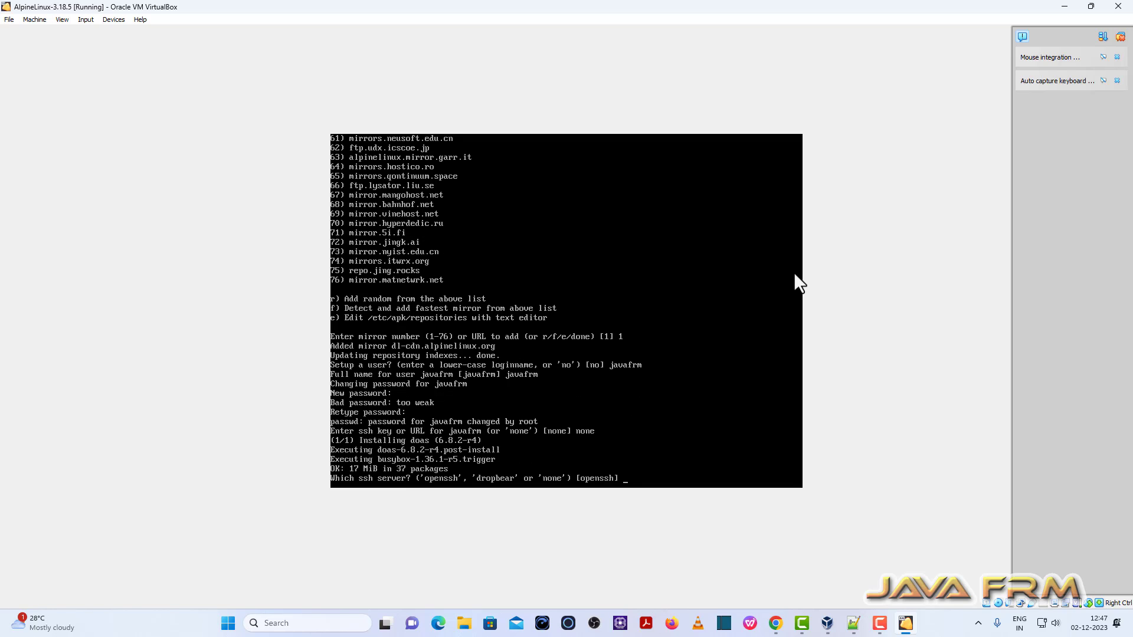
pyautogui.write('openssh')
pyautogui.press('Return')
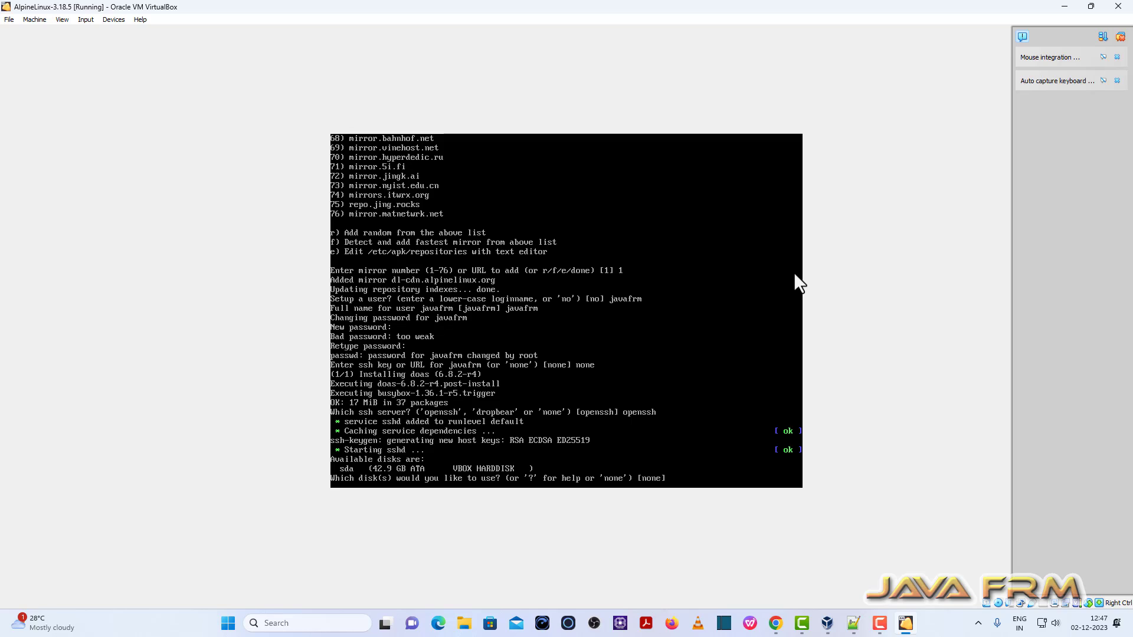
# Step: Install Alpine in sys mode on disk sda, erasing it, then power off the guest
pyautogui.write('sda')
pyautogui.press('Return')
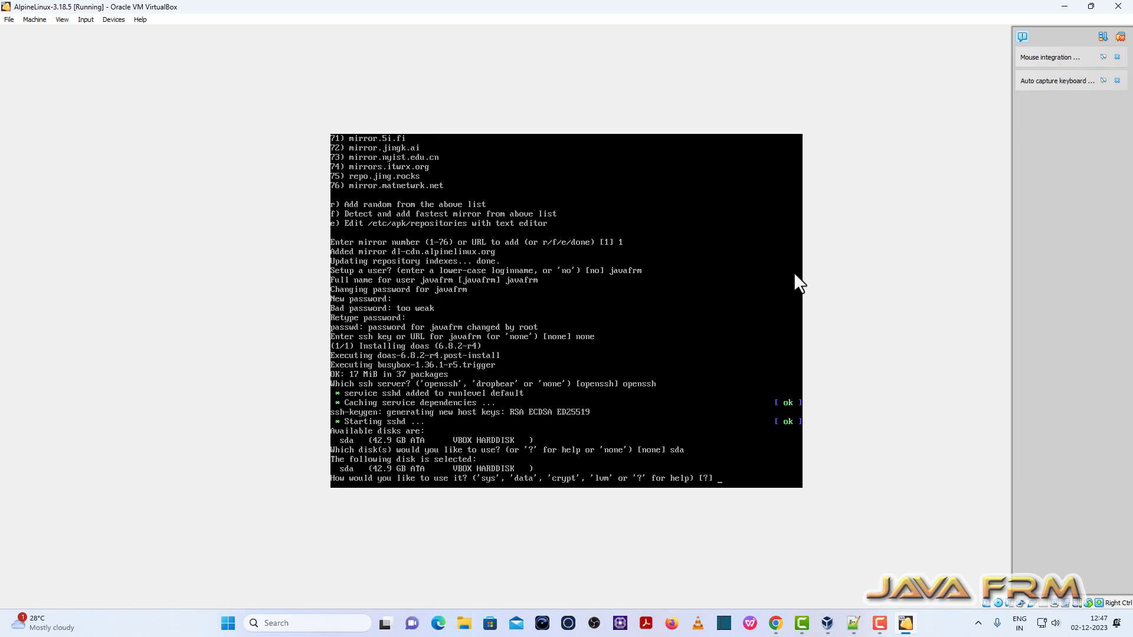
pyautogui.write('sys')
pyautogui.press('Return')
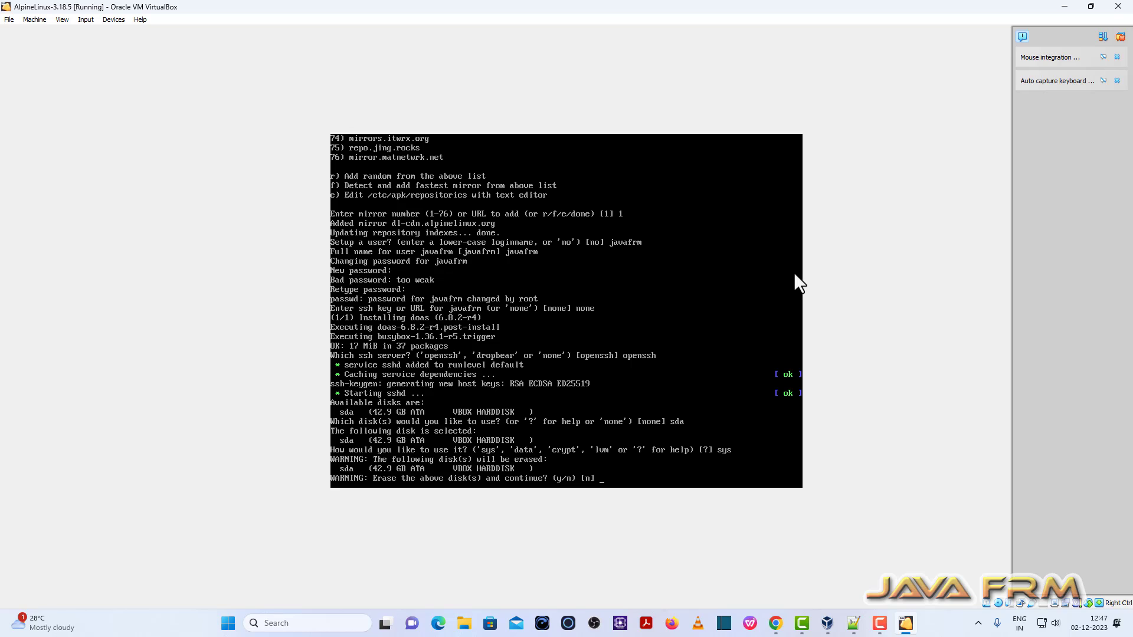
pyautogui.write('y')
pyautogui.press('Return')
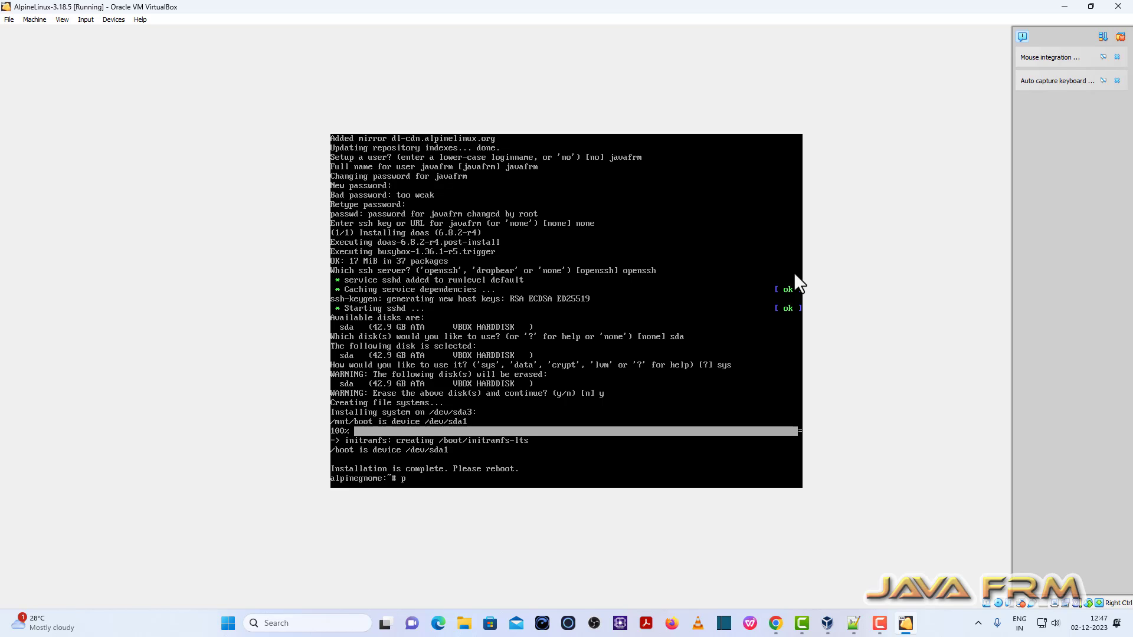
pyautogui.write('oweroff')
pyautogui.press('Return')
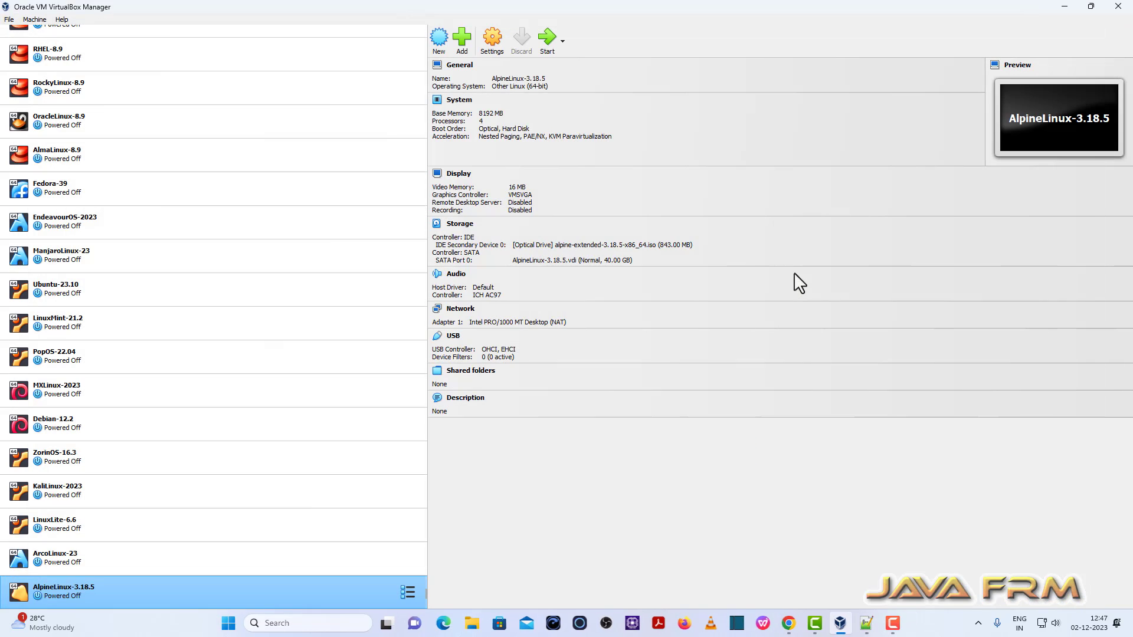
# Step: Move Hard Disk above Optical in the System boot order and start AlpineLinux-3.18.5
pyautogui.click(490, 44)
pyautogui.click(408, 210)
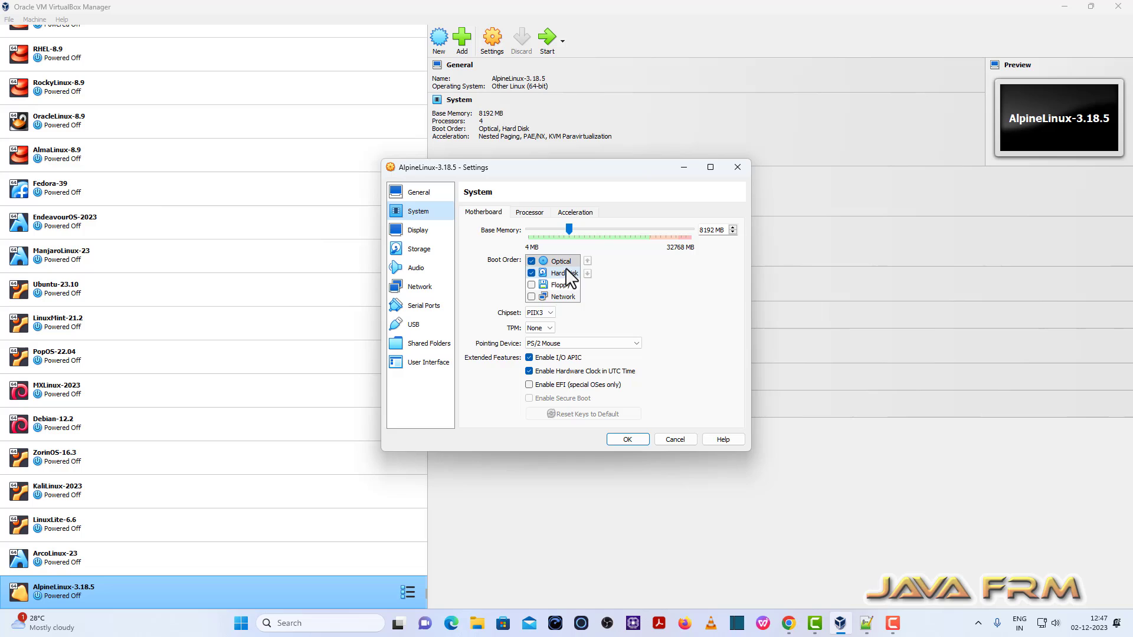
pyautogui.click(587, 260)
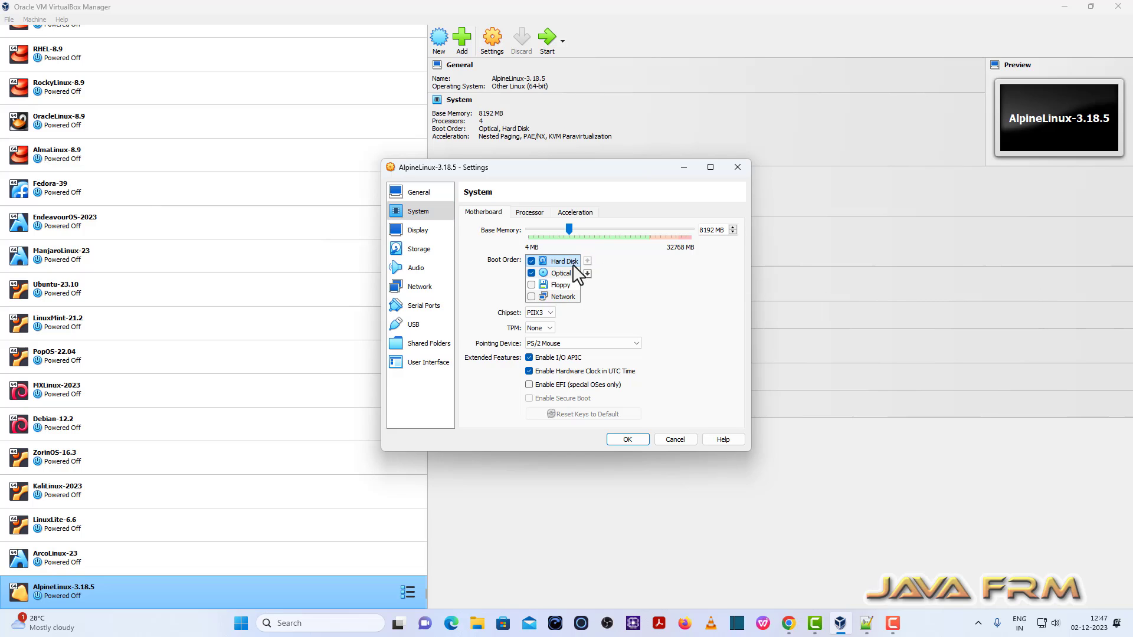
pyautogui.click(632, 440)
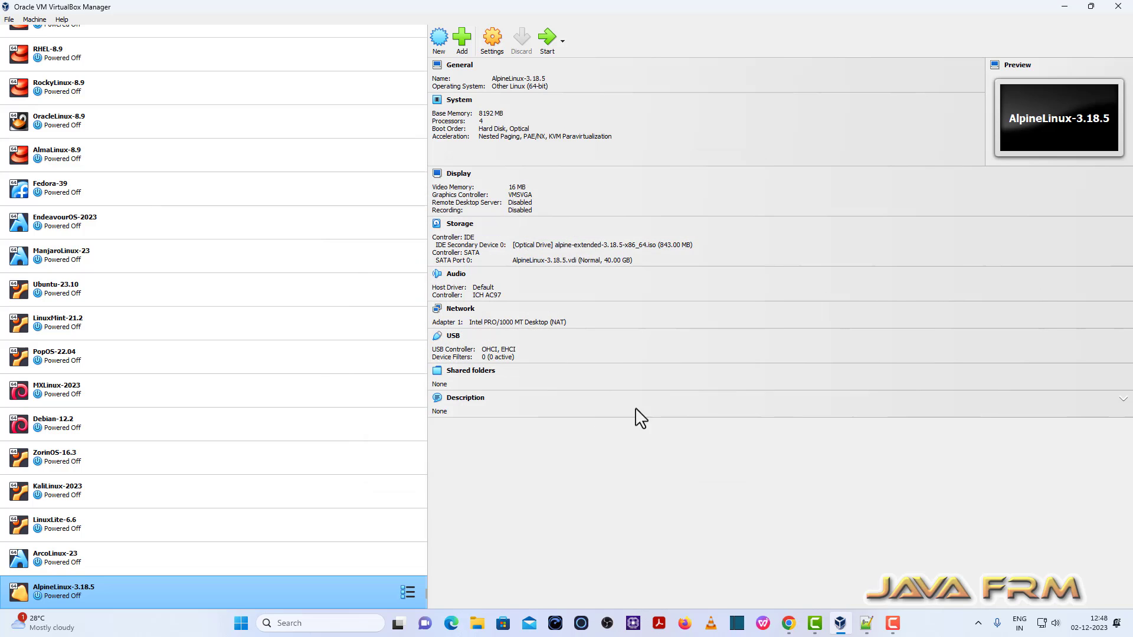
pyautogui.click(548, 42)
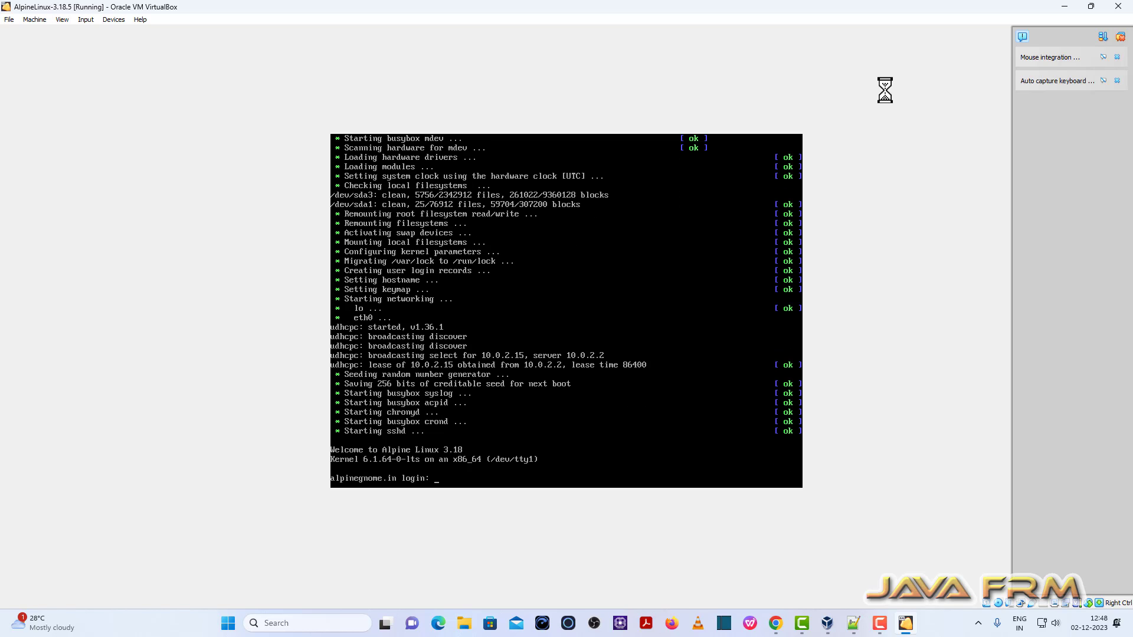
# Step: Log in to the Alpine guest console with the user's login name and password
pyautogui.write('javafrm')
pyautogui.press('Return')
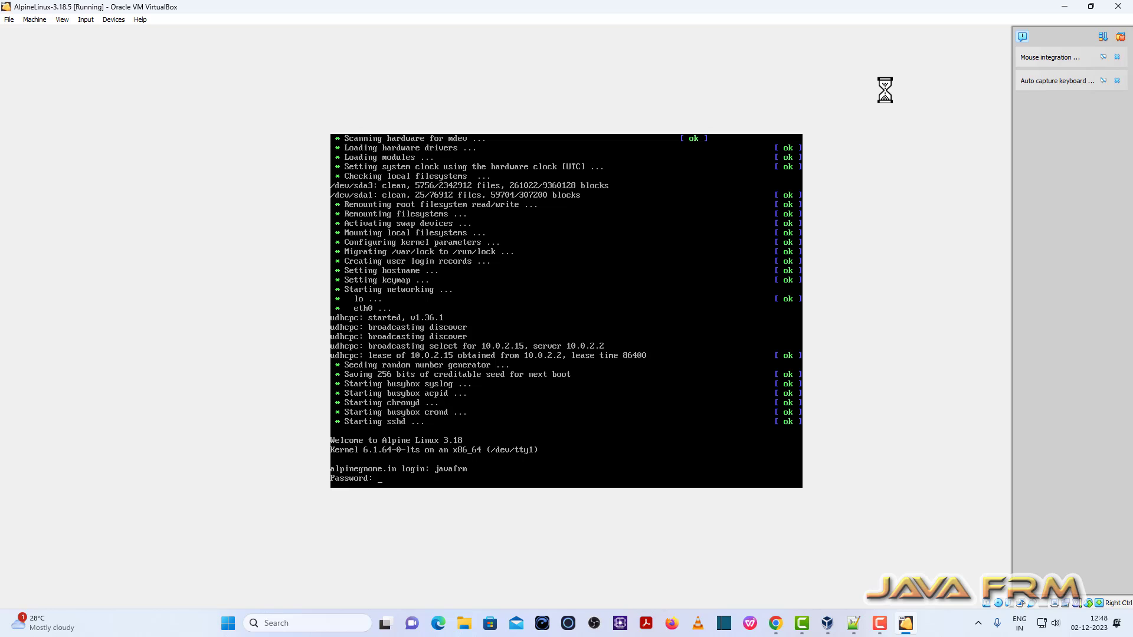
pyautogui.press('Return')
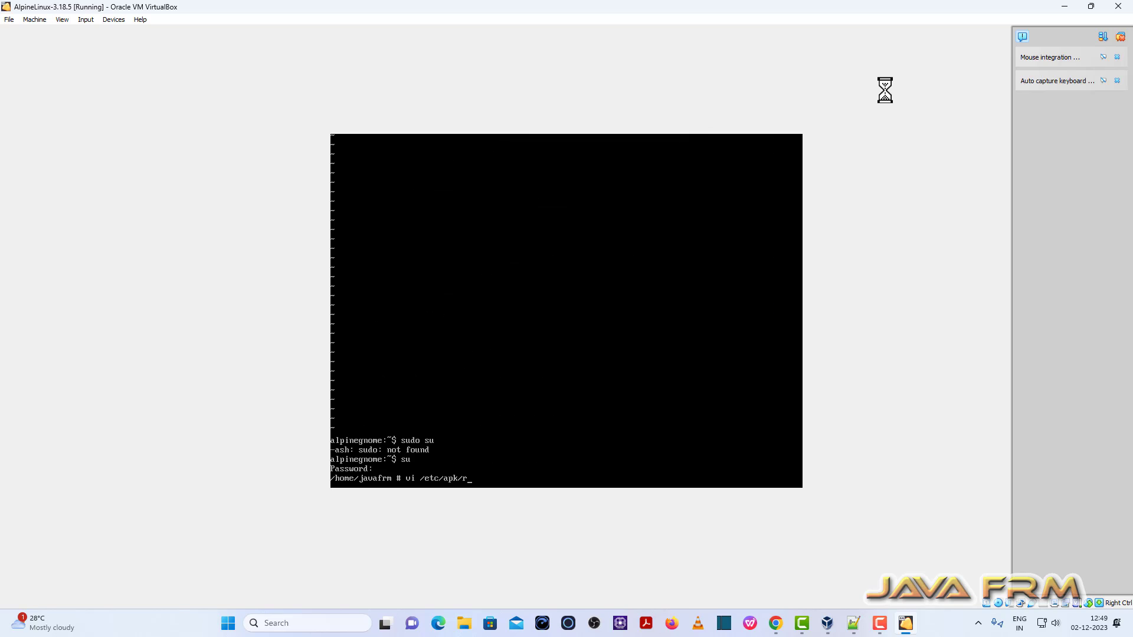
# Step: In /etc/apk/repositories, uncomment the community line, switch both URLs to https, and save with :wq
pyautogui.write('epos')
pyautogui.write('itories')
pyautogui.press('Return')
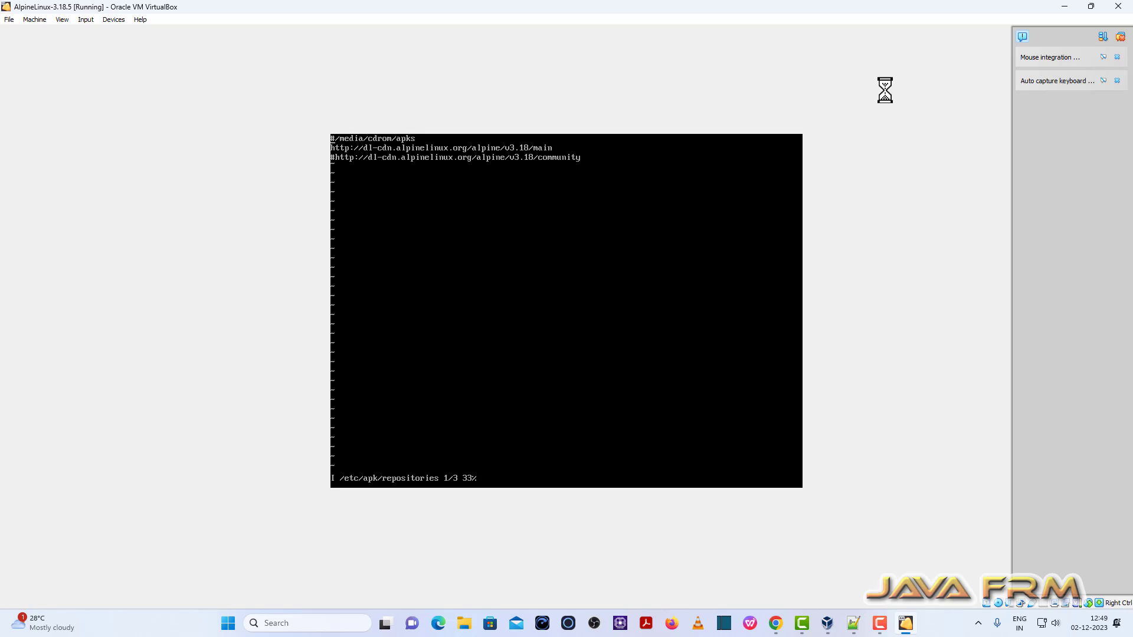
pyautogui.press('Down')
pyautogui.press('Down')
pyautogui.press('Delete')
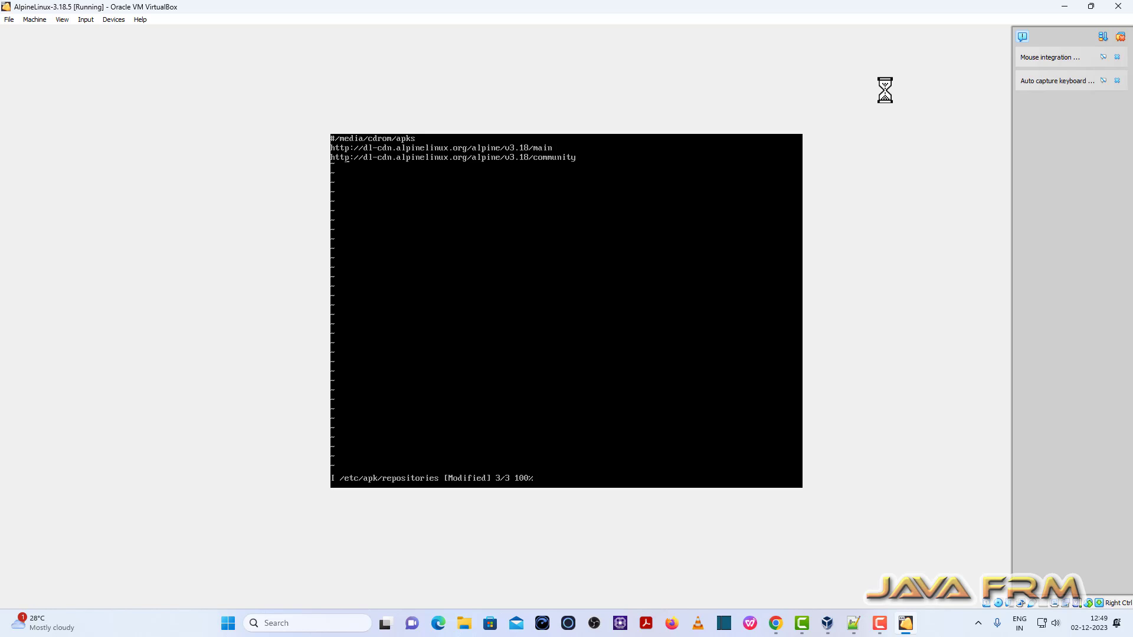
pyautogui.write('s')
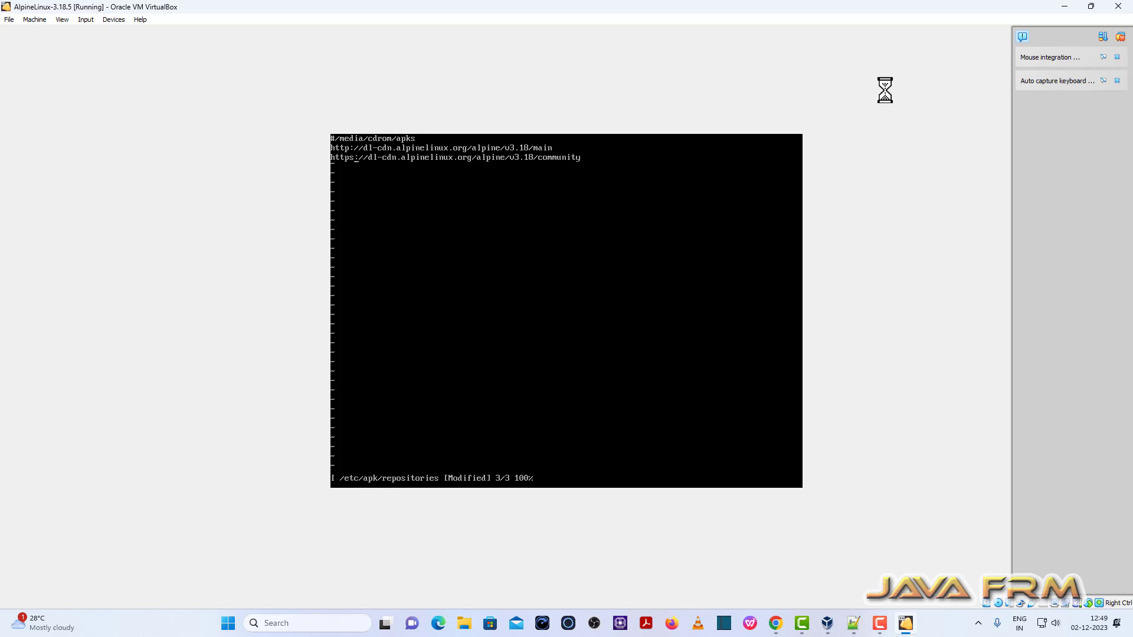
pyautogui.press('Up')
pyautogui.write('s')
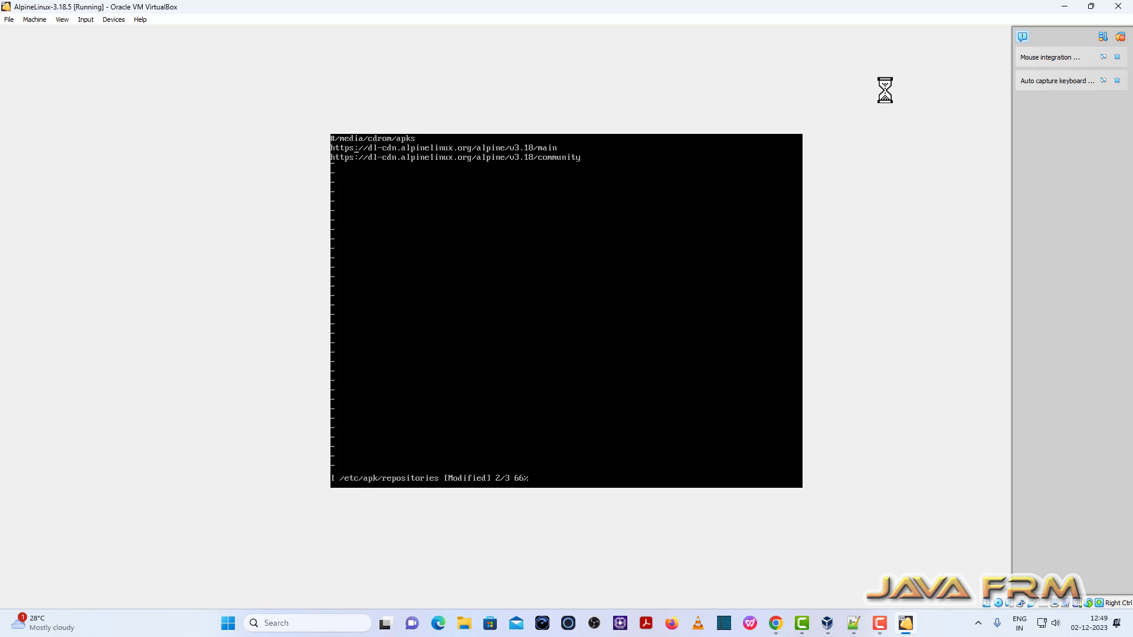
pyautogui.press('Escape')
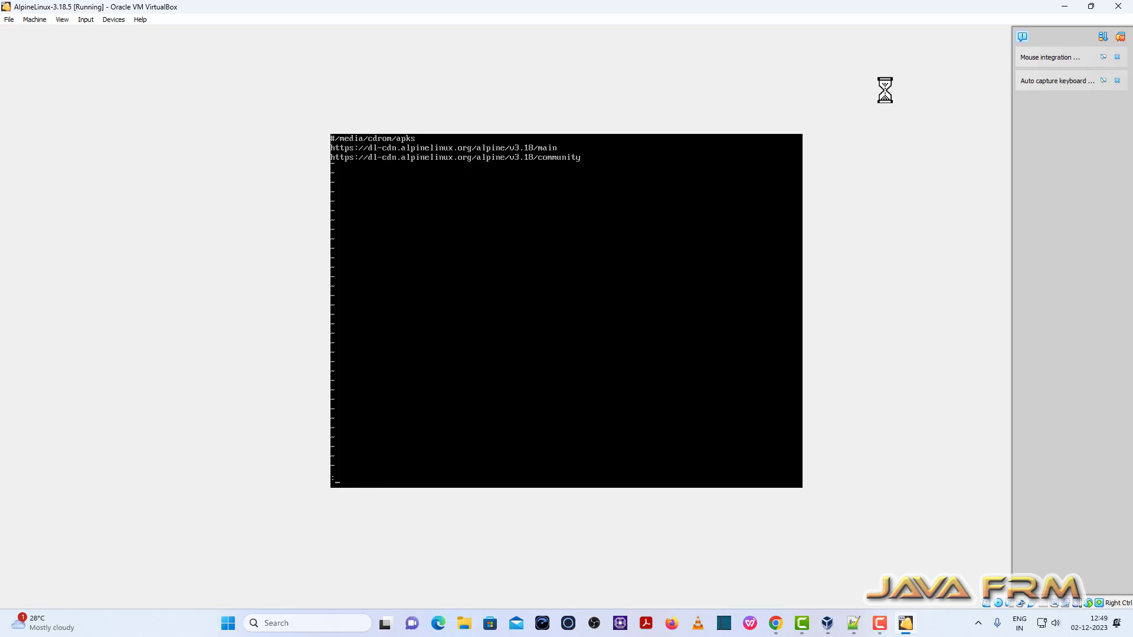
pyautogui.write(':wq')
pyautogui.press('Return')
# Step: Run setup-xorg-base to install xorg-server plus 68 packages, clearing the terminal before and after
pyautogui.write('clear')
pyautogui.press('Return')
pyautogui.write('s')
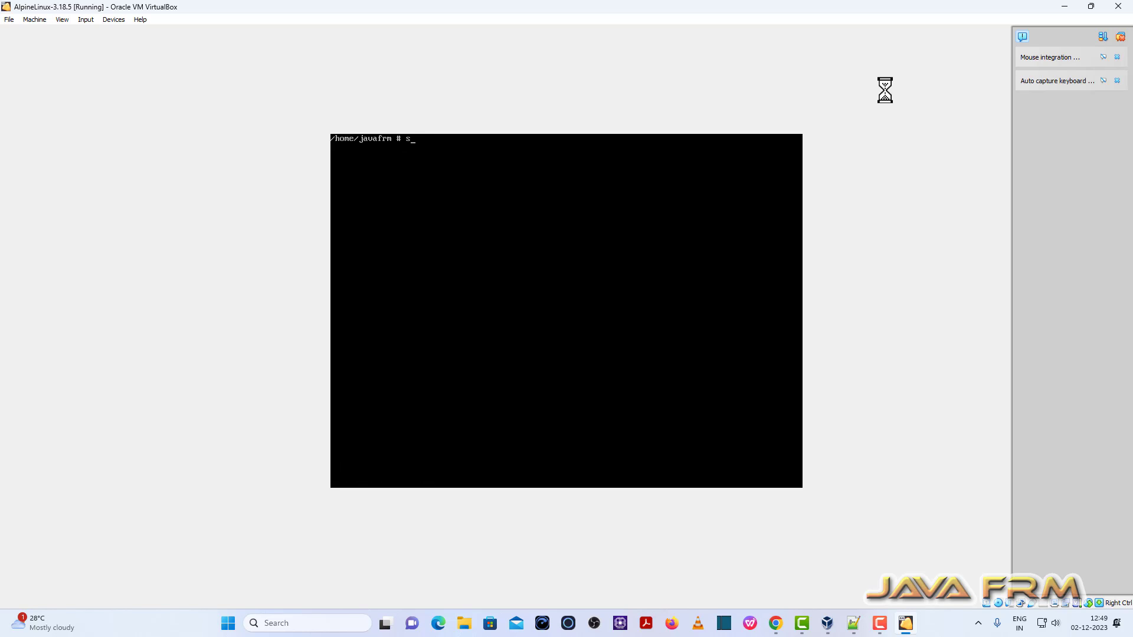
pyautogui.write('etup-')
pyautogui.press('Tab')
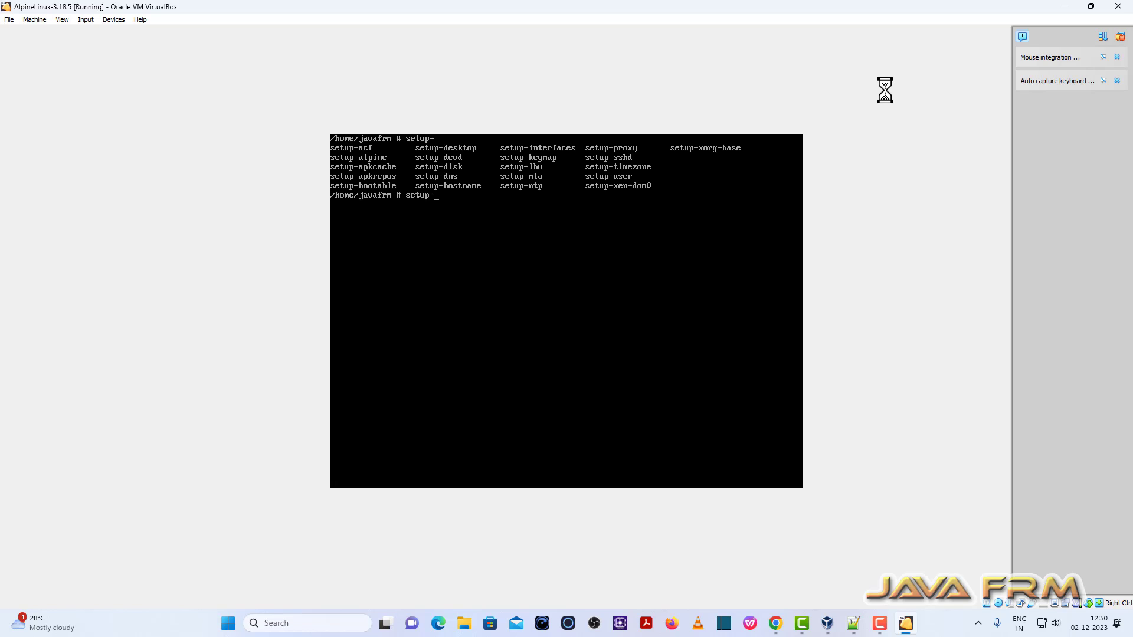
pyautogui.write('xorg-base')
pyautogui.press('Return')
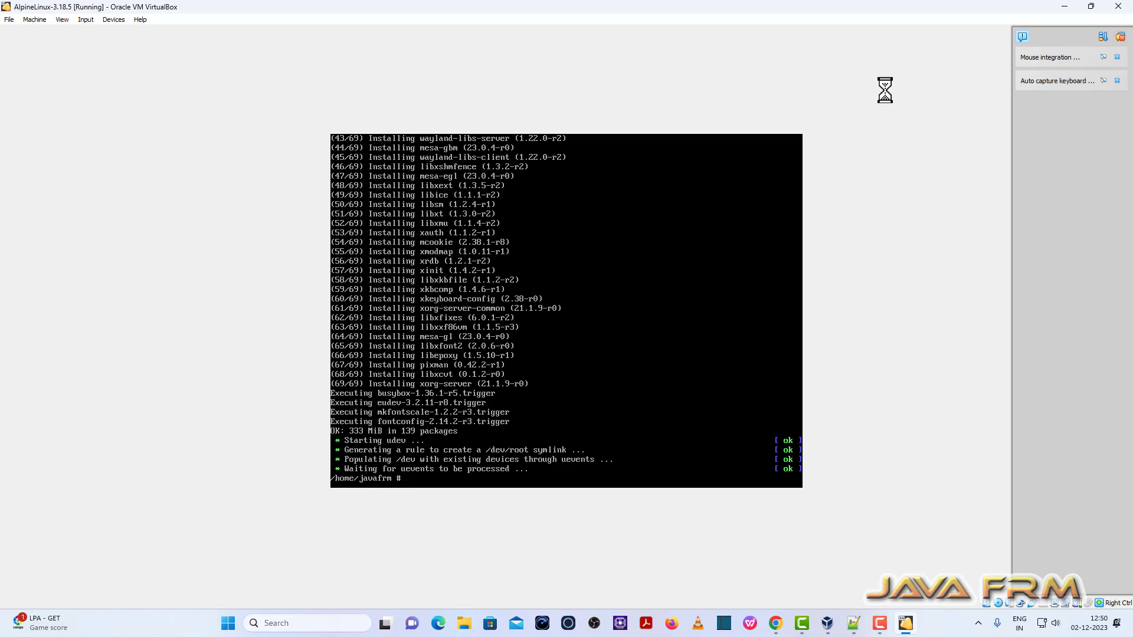
pyautogui.write('clear')
pyautogui.press('Return')
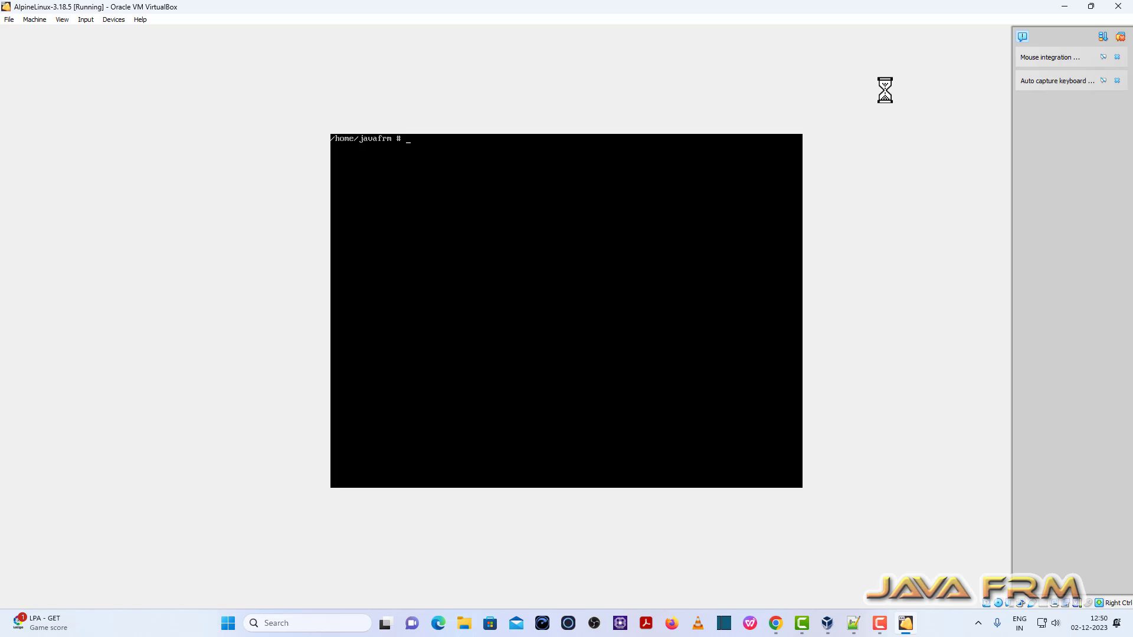
# Step: Install xf86-video-fbdev, xf86-video-intel and xf86-video-vesa with apk add, then recall that command
pyautogui.write('setup')
pyautogui.press('BackSpace')
pyautogui.press('BackSpace')
pyautogui.press('BackSpace')
pyautogui.press('BackSpace')
pyautogui.write('apk add')
pyautogui.write('xf86-video-fbdev xf86-video')
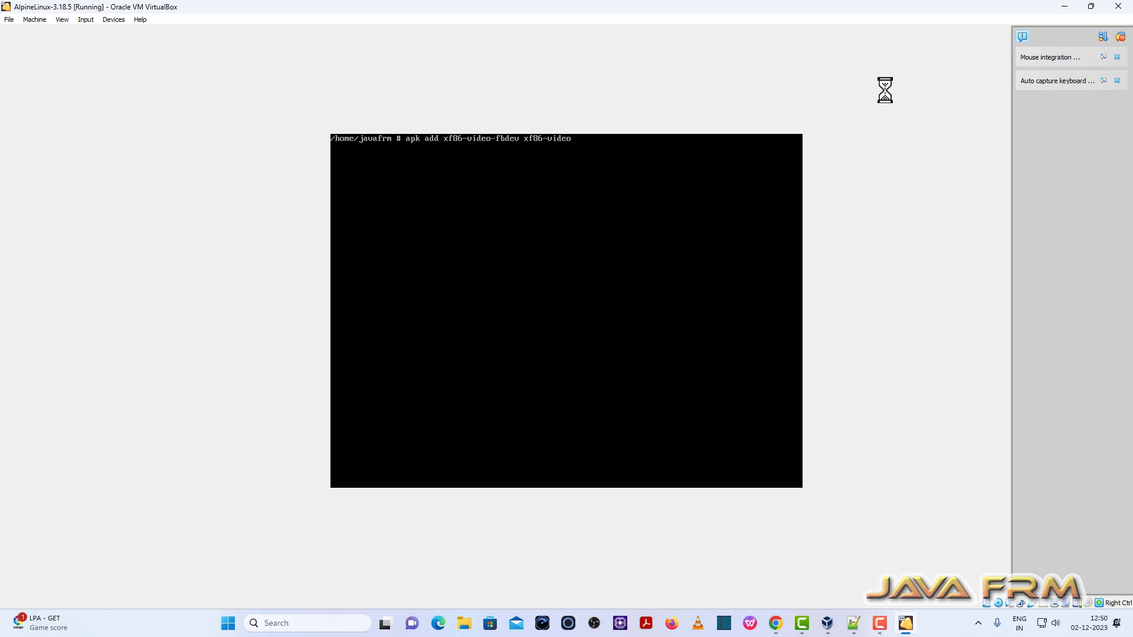
pyautogui.write('-intel xf86')
pyautogui.write('-video-vesa')
pyautogui.press('Return')
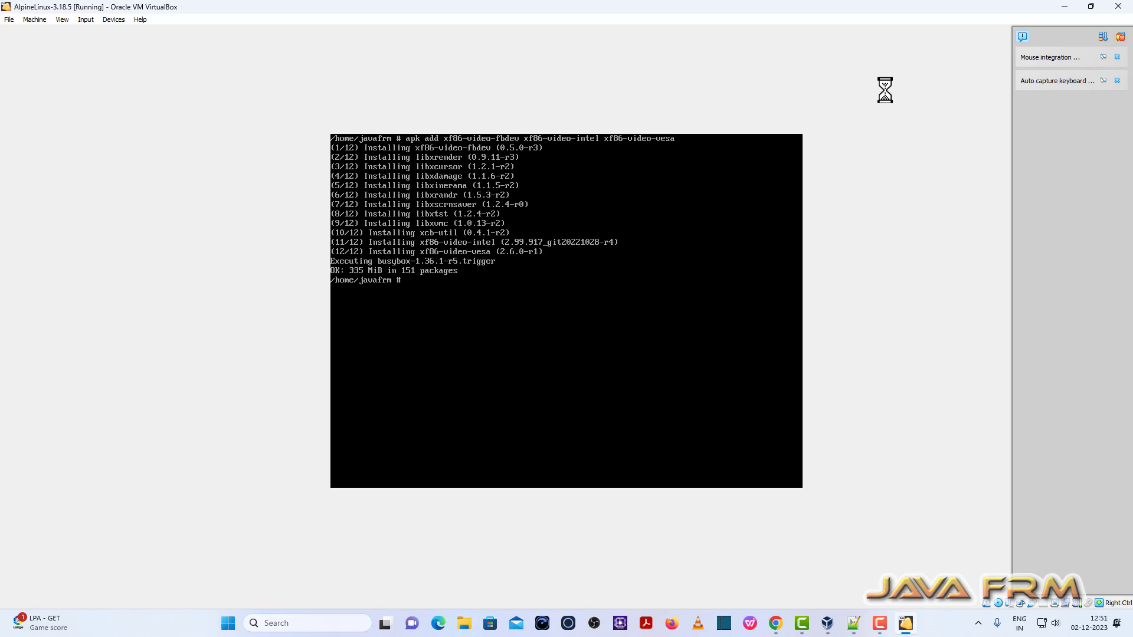
pyautogui.press('Up')
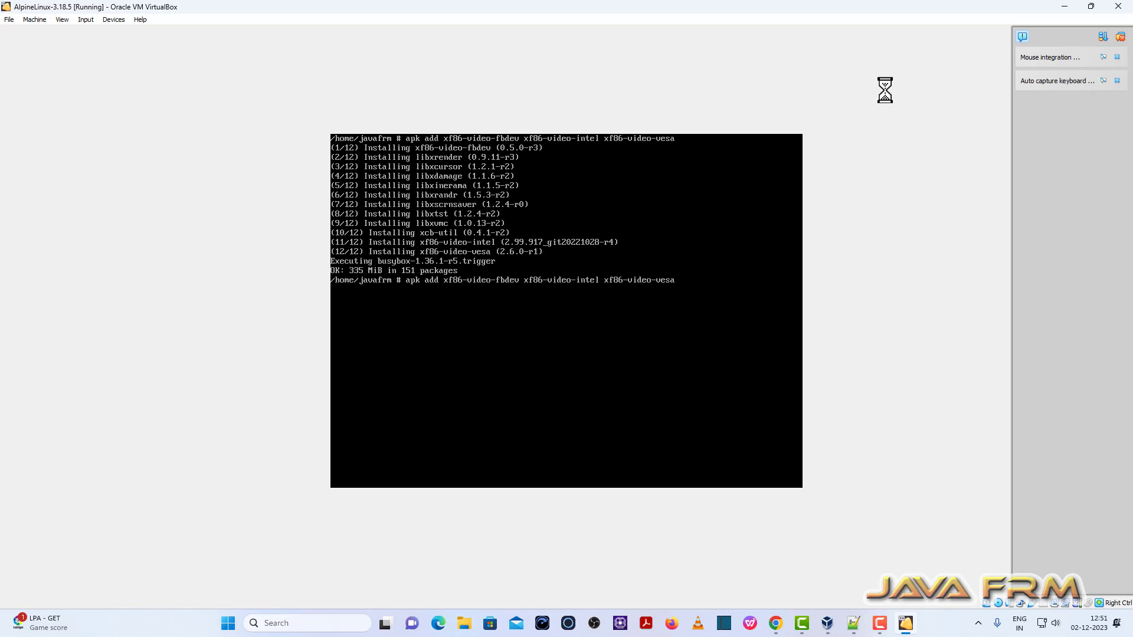
pyautogui.press('BackSpace')
pyautogui.press('BackSpace')
pyautogui.press('BackSpace')
pyautogui.press('BackSpace')
pyautogui.press('BackSpace')
pyautogui.press('BackSpace')
pyautogui.press('BackSpace')
pyautogui.press('BackSpace')
pyautogui.press('BackSpace')
pyautogui.press('BackSpace')
pyautogui.press('BackSpace')
pyautogui.press('BackSpace')
pyautogui.press('BackSpace')
pyautogui.press('BackSpace')
pyautogui.press('BackSpace')
pyautogui.press('BackSpace')
pyautogui.press('BackSpace')
pyautogui.press('BackSpace')
pyautogui.press('BackSpace')
pyautogui.press('BackSpace')
pyautogui.press('BackSpace')
pyautogui.press('BackSpace')
pyautogui.press('BackSpace')
pyautogui.press('BackSpace')
pyautogui.press('BackSpace')
pyautogui.press('BackSpace')
pyautogui.press('BackSpace')
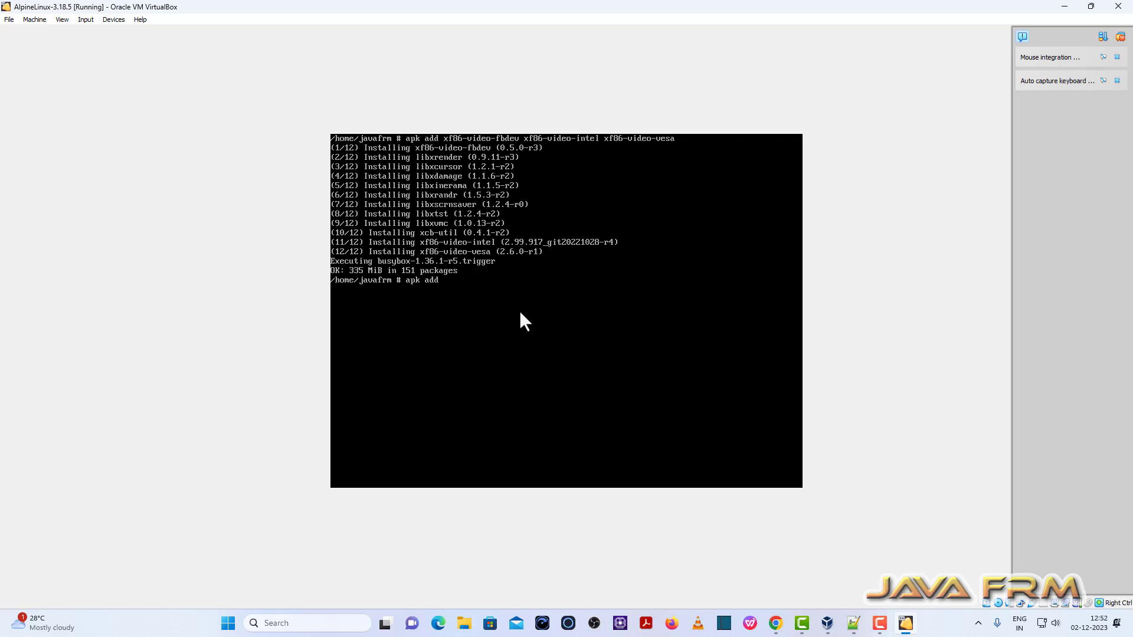
# Step: Install xf86-input-vmmouse and check package names in the Alpine package index in Chrome
pyautogui.write('xf86-input-vmmouse')
pyautogui.press('Return')
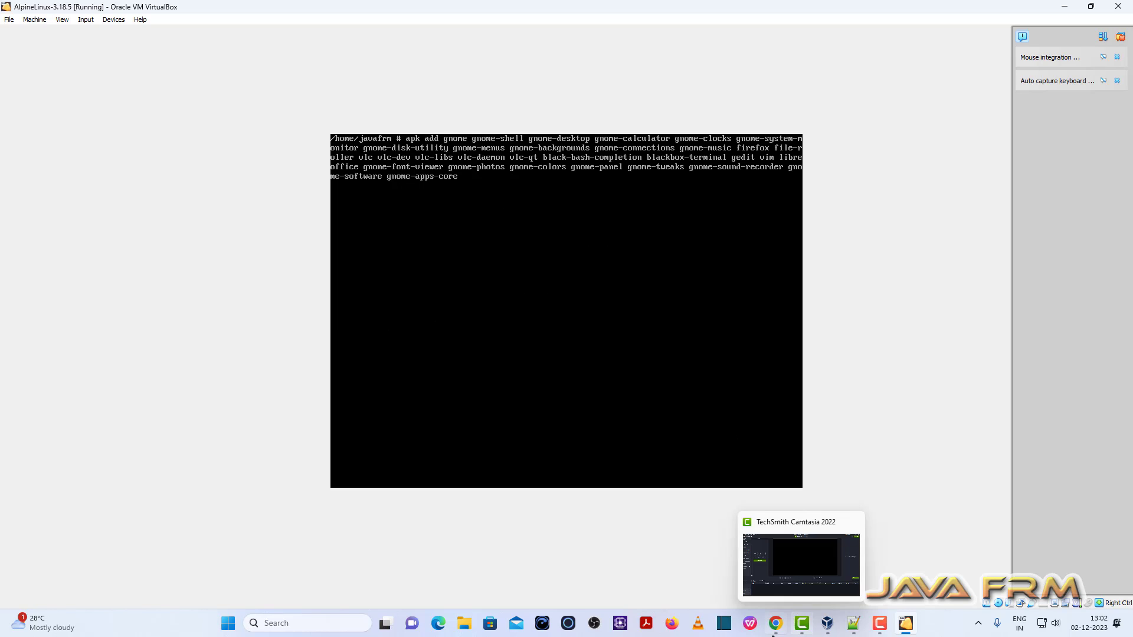
pyautogui.click(774, 632)
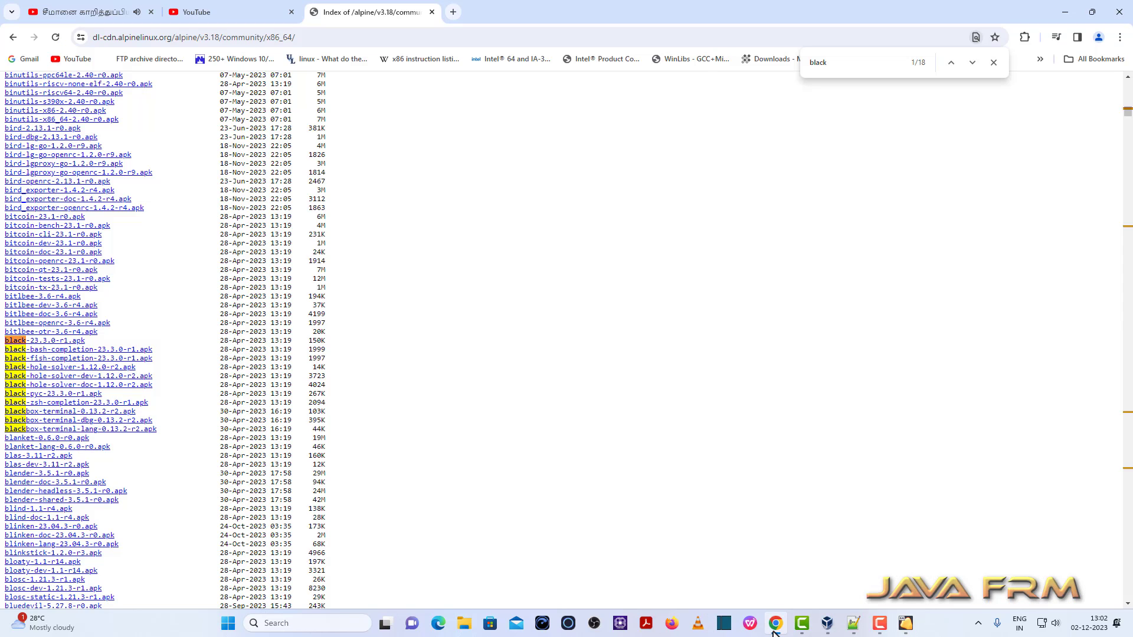
pyautogui.click(774, 630)
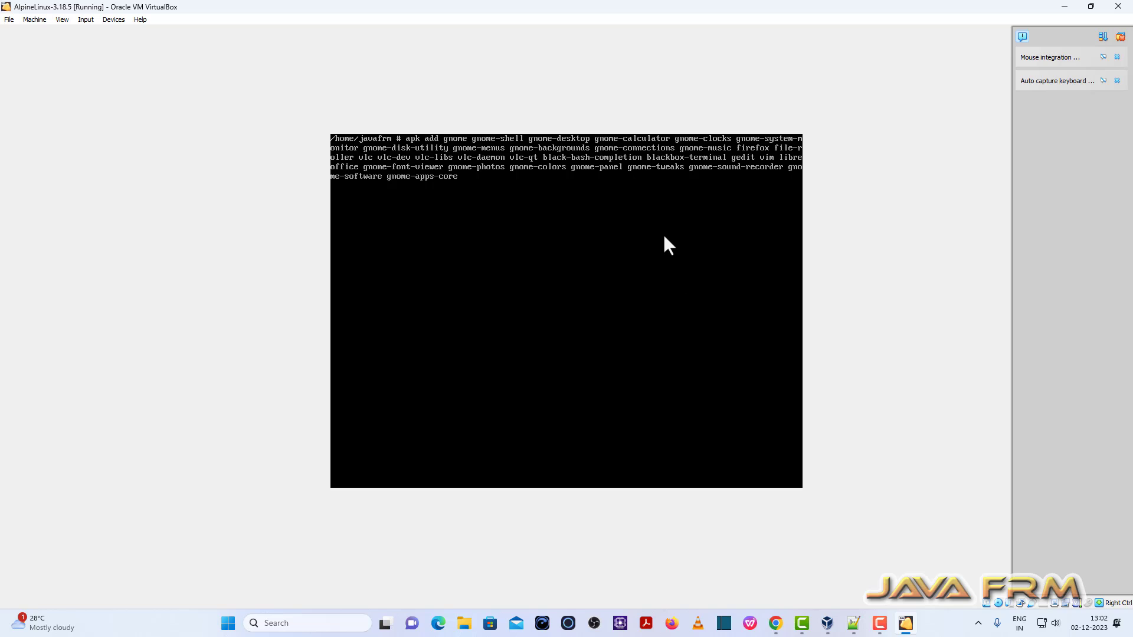
# Step: Run the apk add gnome command to install 682 packages (834 total, 2157 MiB), then clear
pyautogui.press('Return')
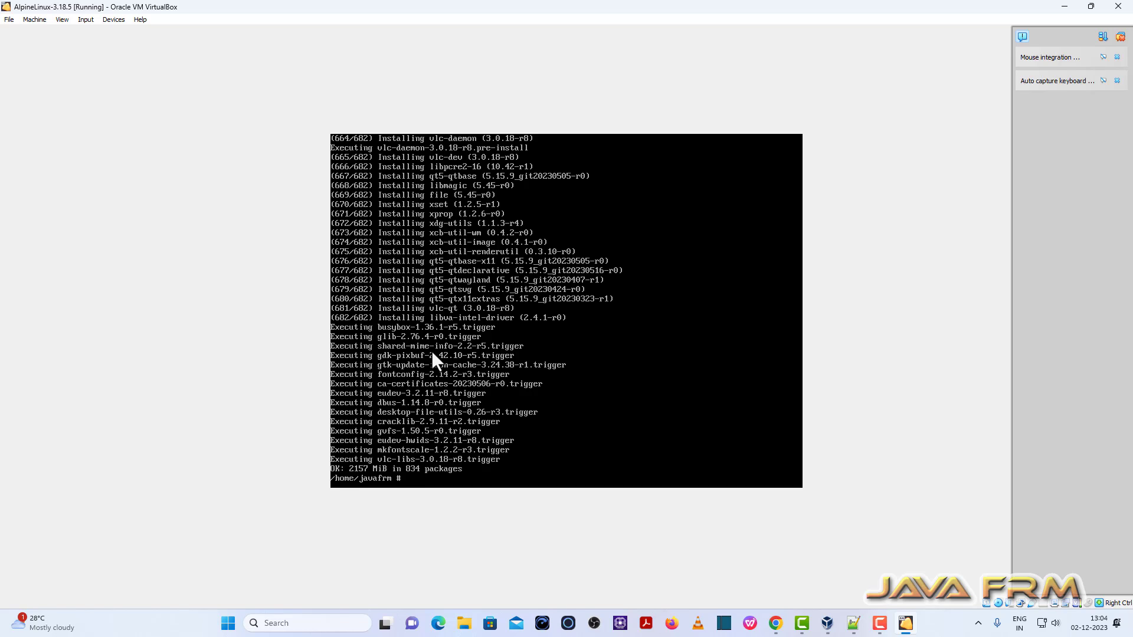
pyautogui.write('clear')
pyautogui.press('Return')
pyautogui.press('Return')
pyautogui.press('Return')
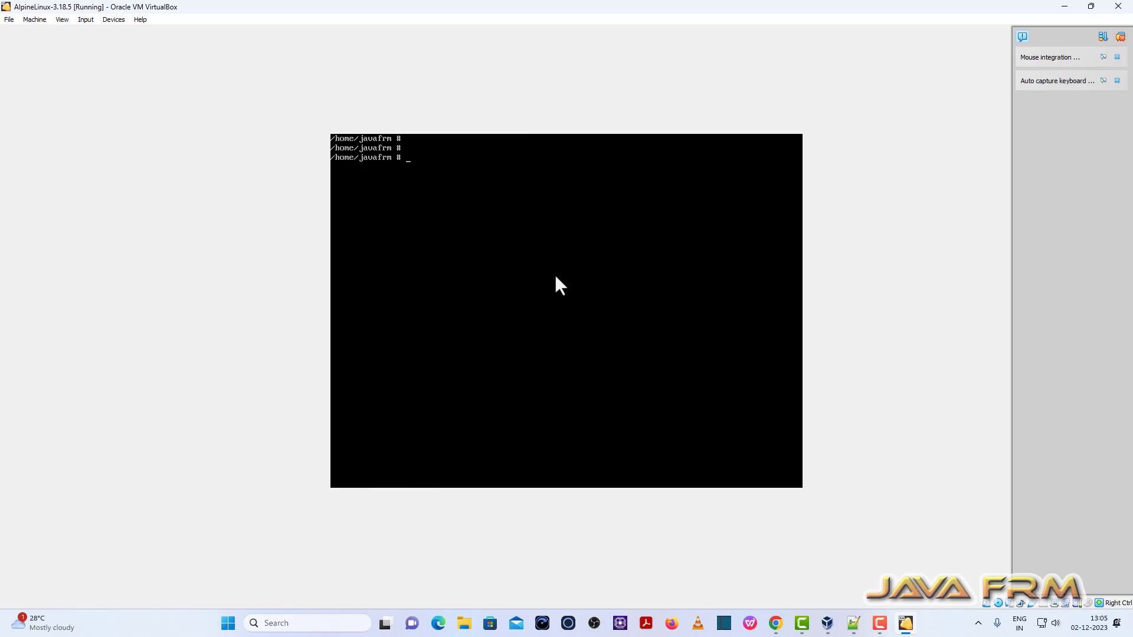
# Step: Install pciutils and add udev and dbus to the default runlevel with rc-update
pyautogui.write('apk add pciutils')
pyautogui.press('Return')
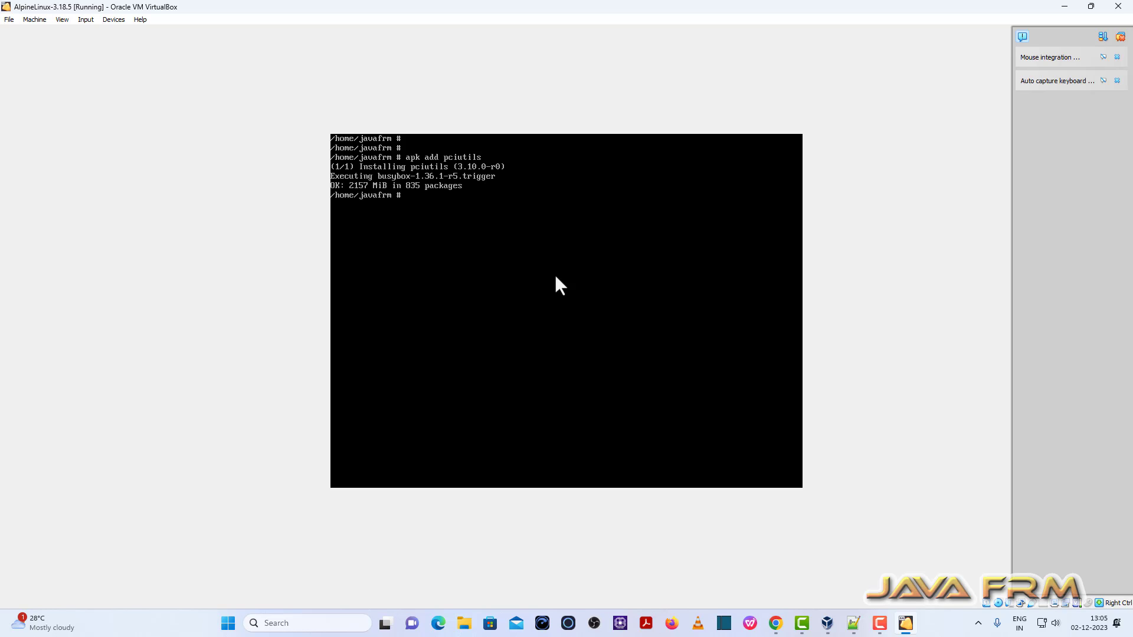
pyautogui.press('Return')
pyautogui.write('rc-update add udev')
pyautogui.press('Return')
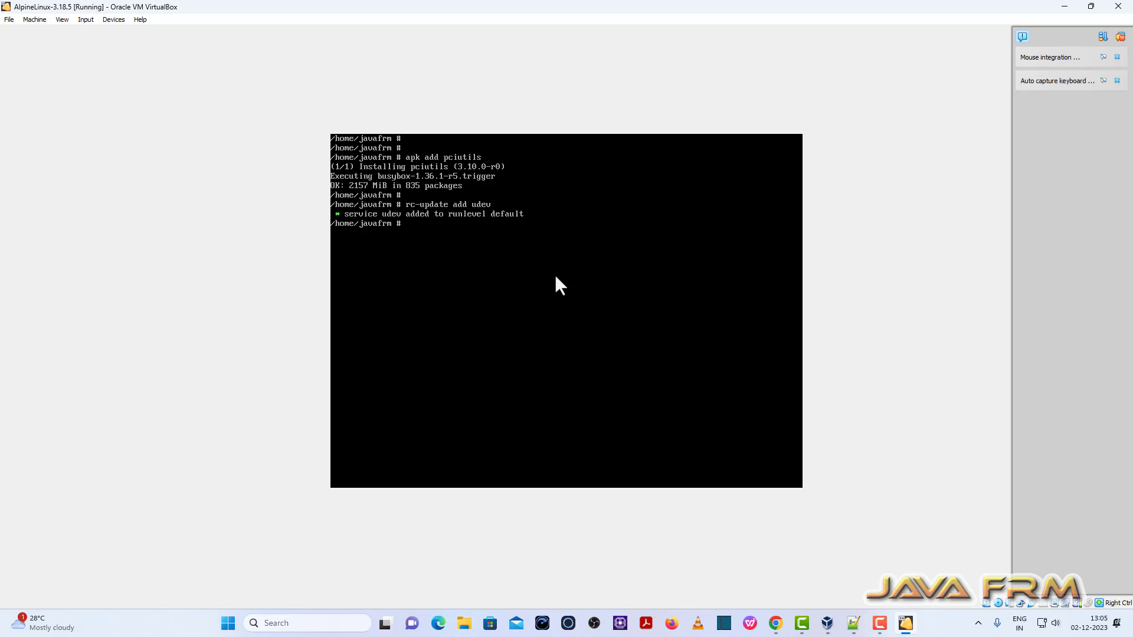
pyautogui.write('rc-update add dbus')
pyautogui.press('Return')
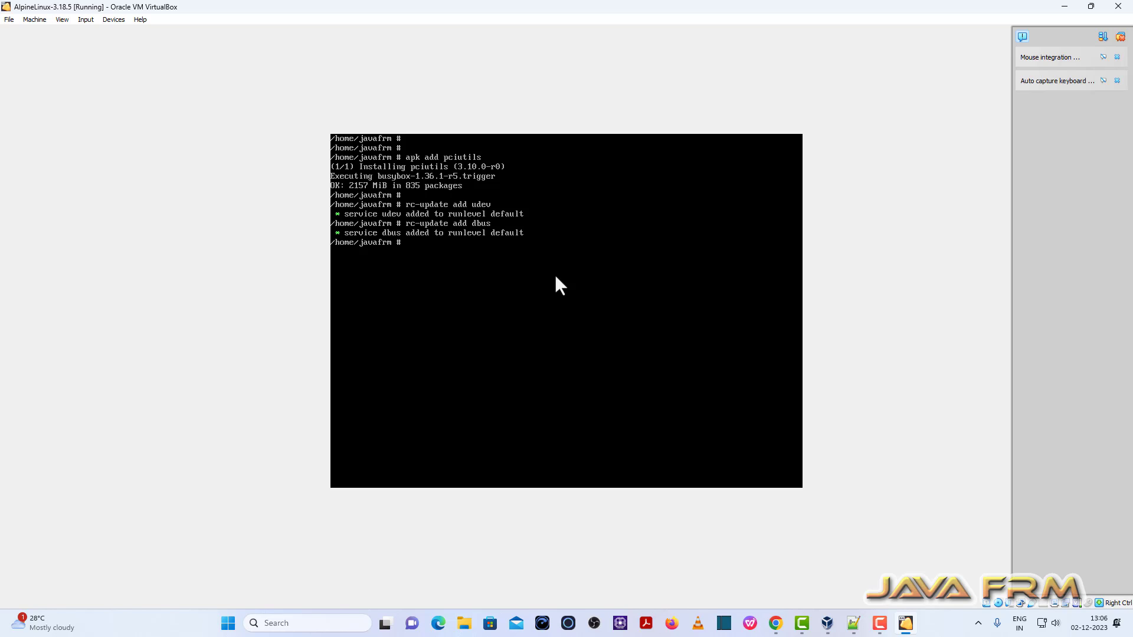
# Step: Add gdm to the default runlevel and reboot the Alpine guest
pyautogui.press('Up')
pyautogui.press('BackSpace')
pyautogui.press('BackSpace')
pyautogui.press('BackSpace')
pyautogui.press('BackSpace')
pyautogui.write('gdm')
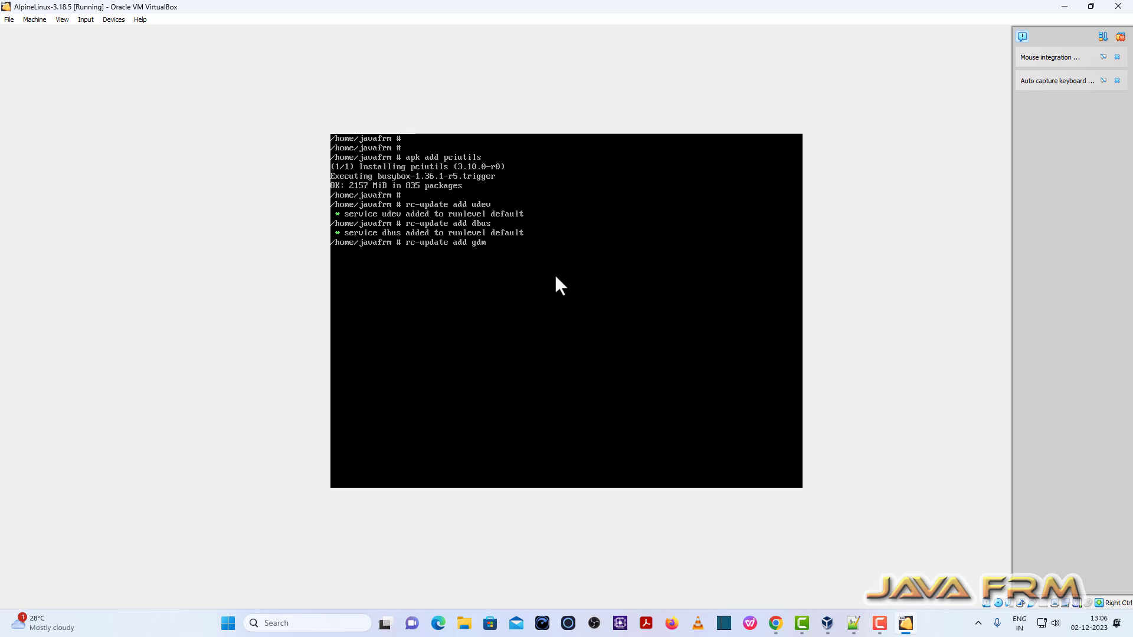
pyautogui.press('Return')
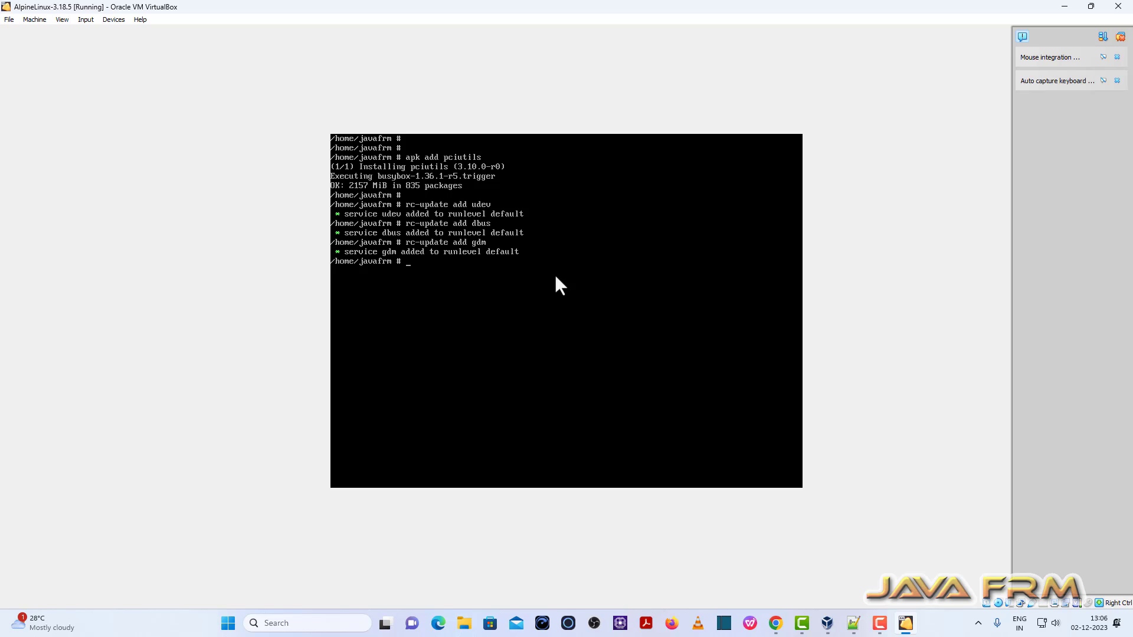
pyautogui.write('reboot')
pyautogui.press('Return')
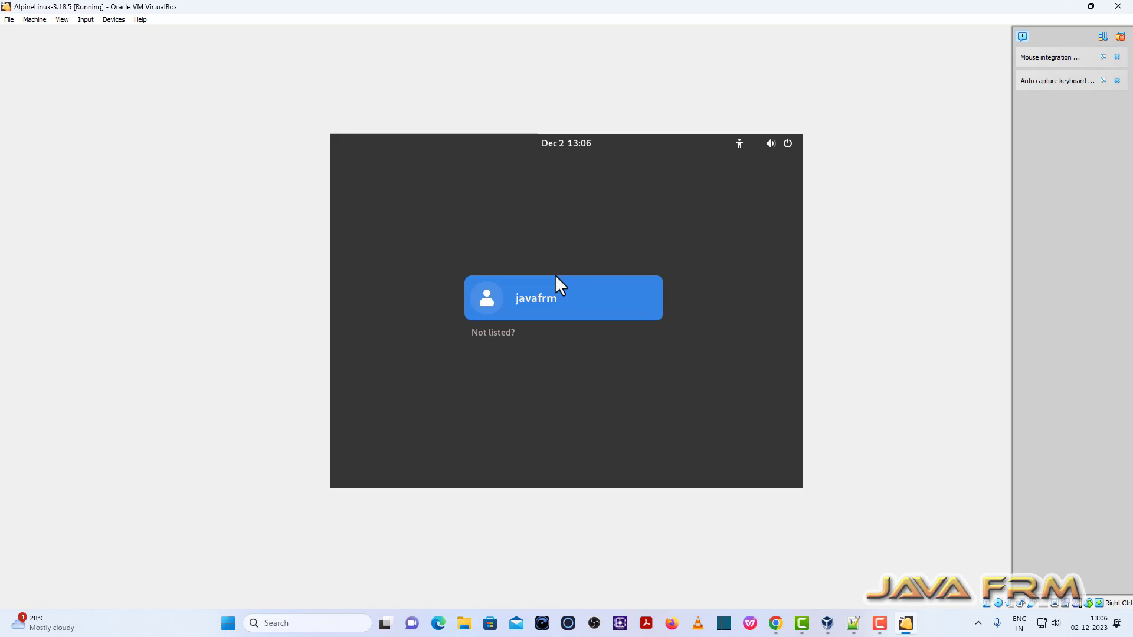
# Step: Log in to GNOME at the GDM screen with the user account's password
pyautogui.click(555, 277)
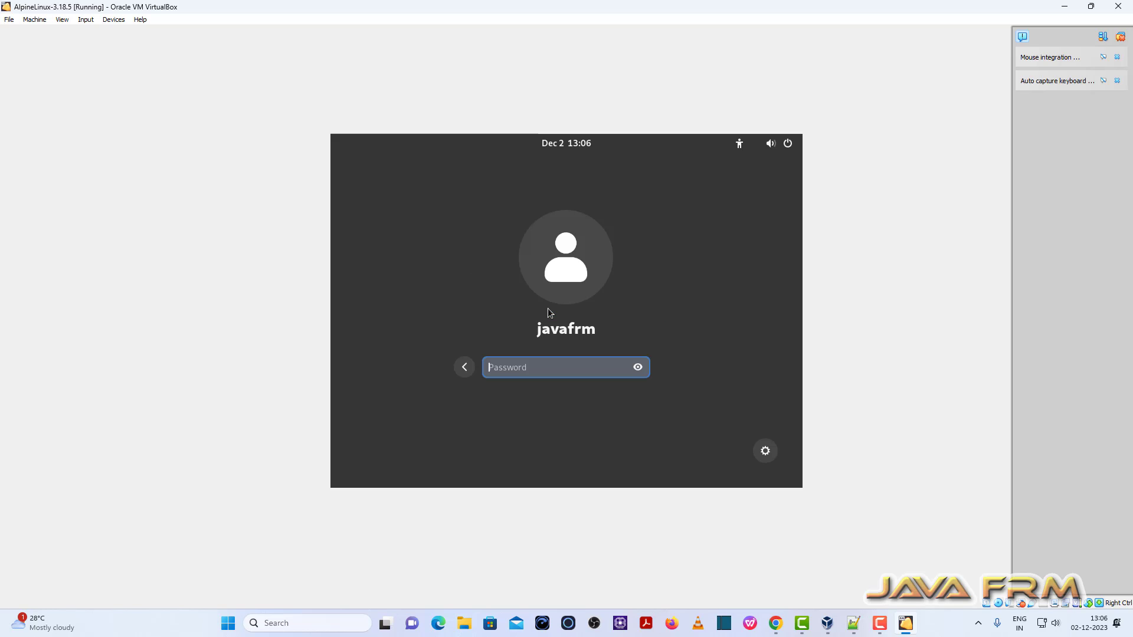
pyautogui.write('**********')
pyautogui.press('Return')
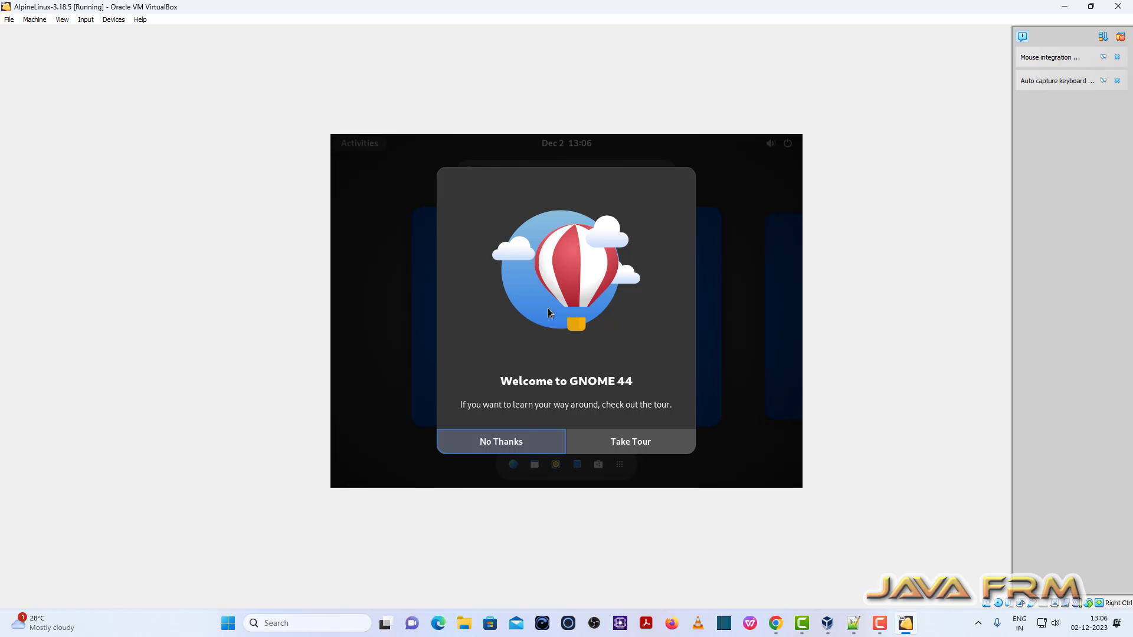
# Step: Decline the Welcome to GNOME 44 tour and show the app grid with Firefox, gedit and Maps
pyautogui.click(500, 448)
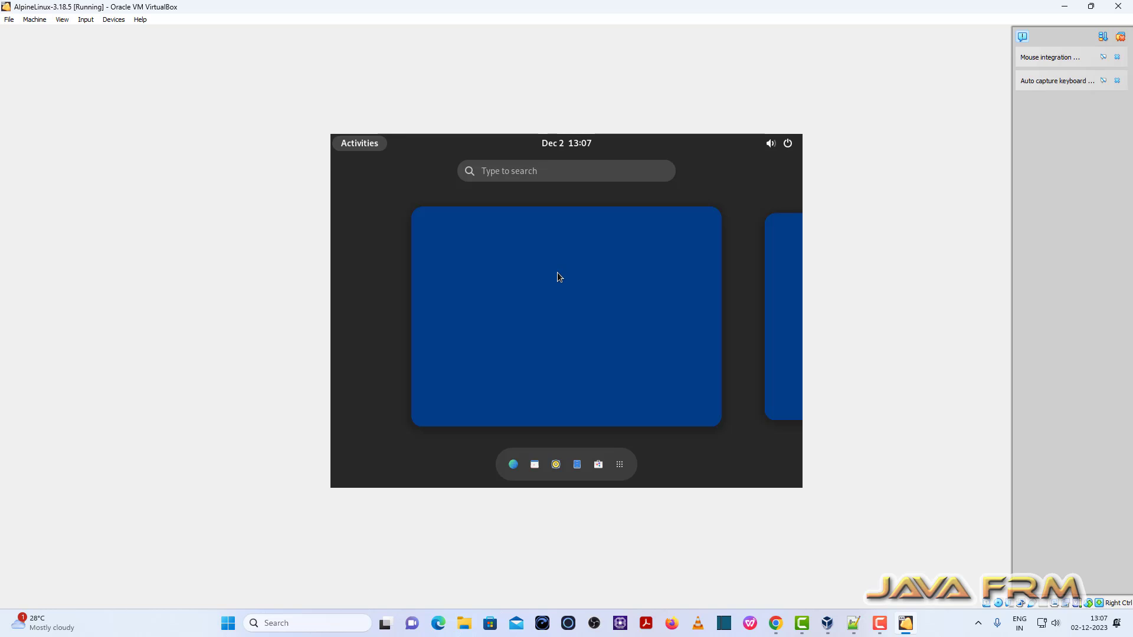
pyautogui.click(619, 464)
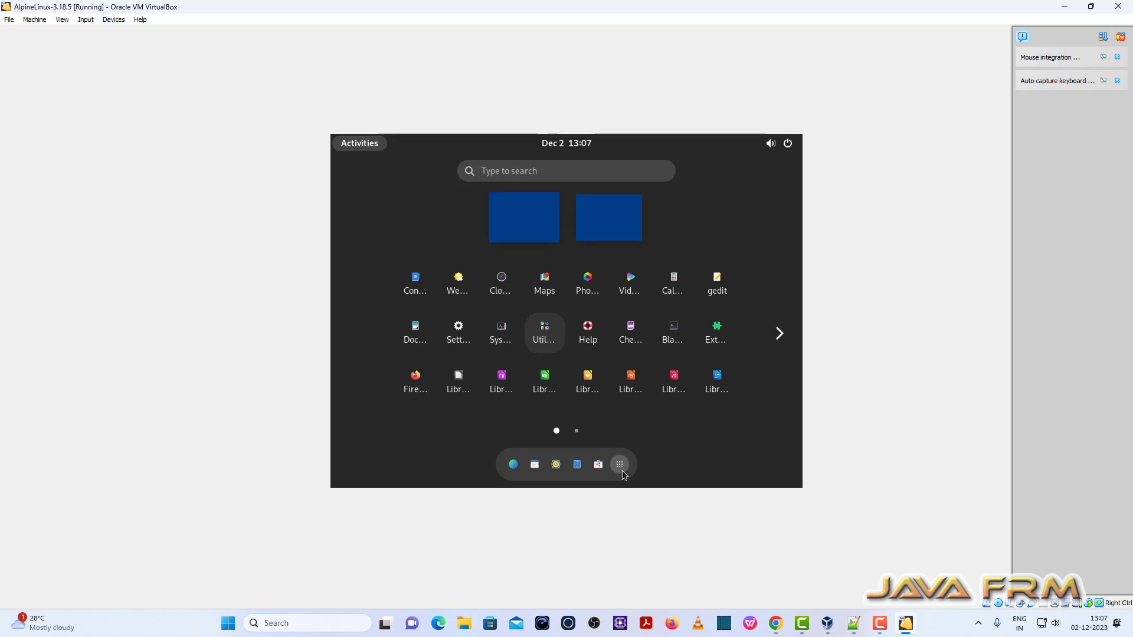
# Step: Set the guest's Displays resolution to 1920×1080 (16:9), apply it and keep the changes
pyautogui.click(497, 170)
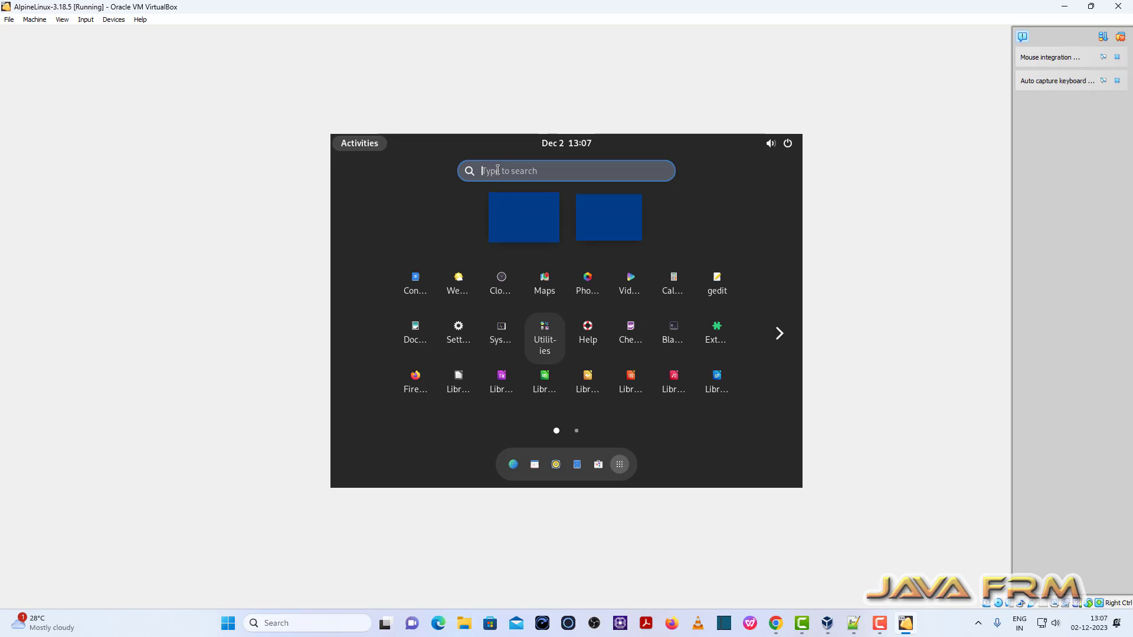
pyautogui.write('displ')
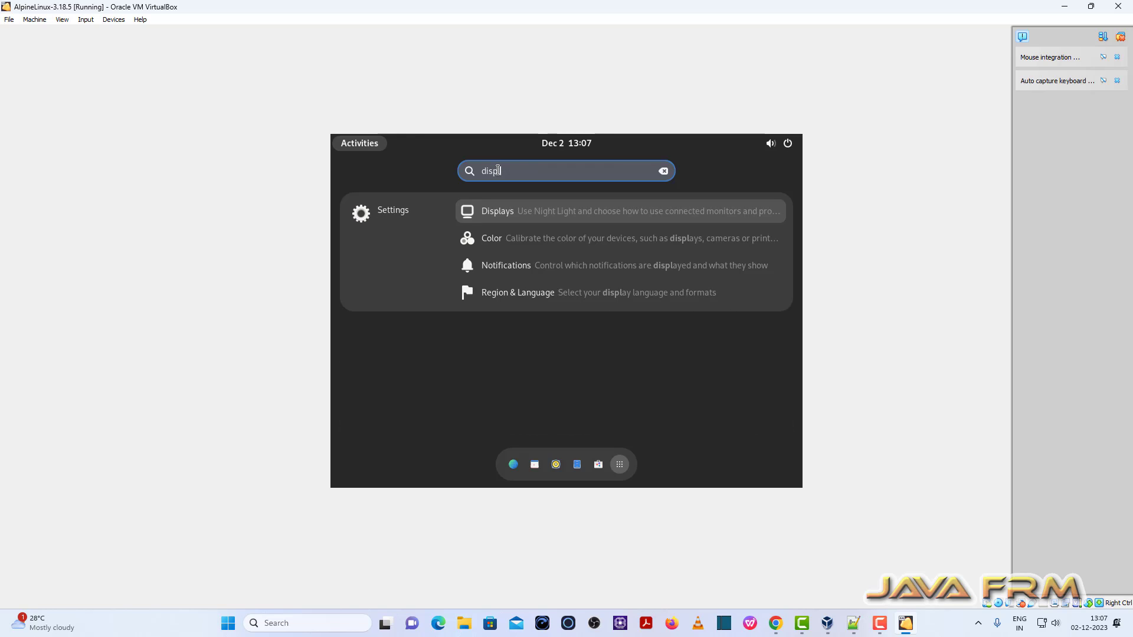
pyautogui.click(501, 211)
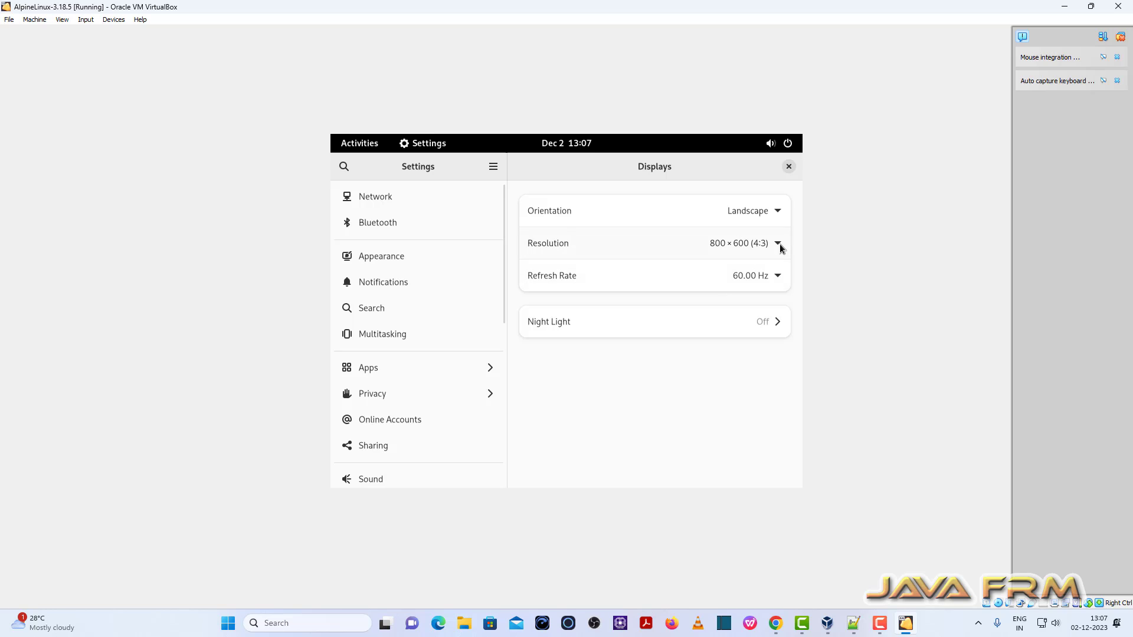
pyautogui.click(778, 243)
pyautogui.scroll(4, 724, 385)
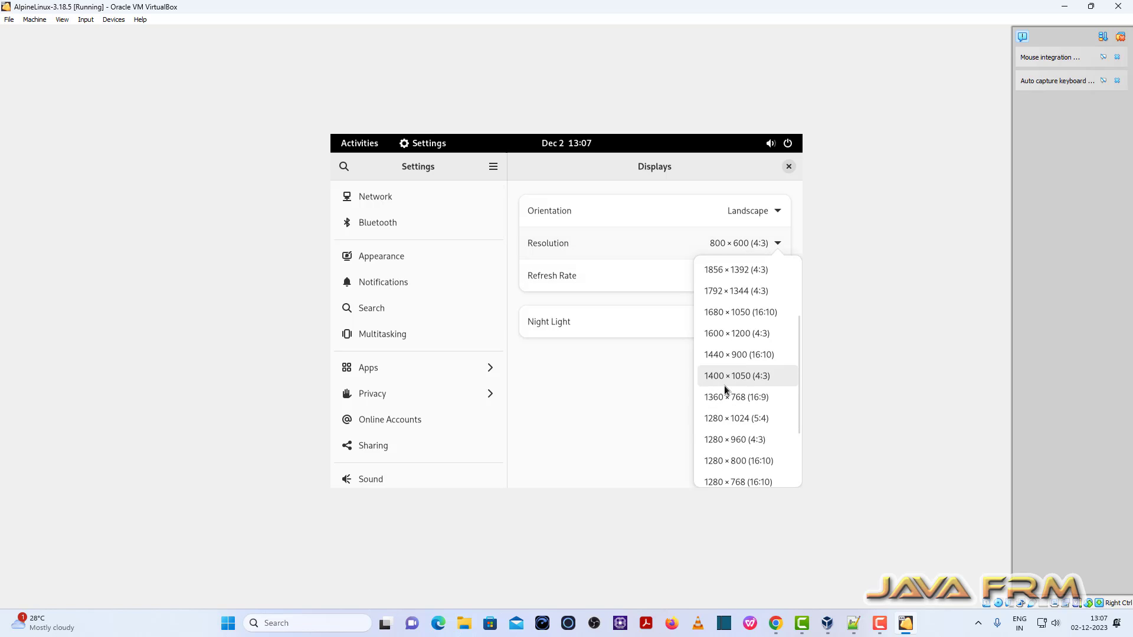
pyautogui.scroll(3, 722, 387)
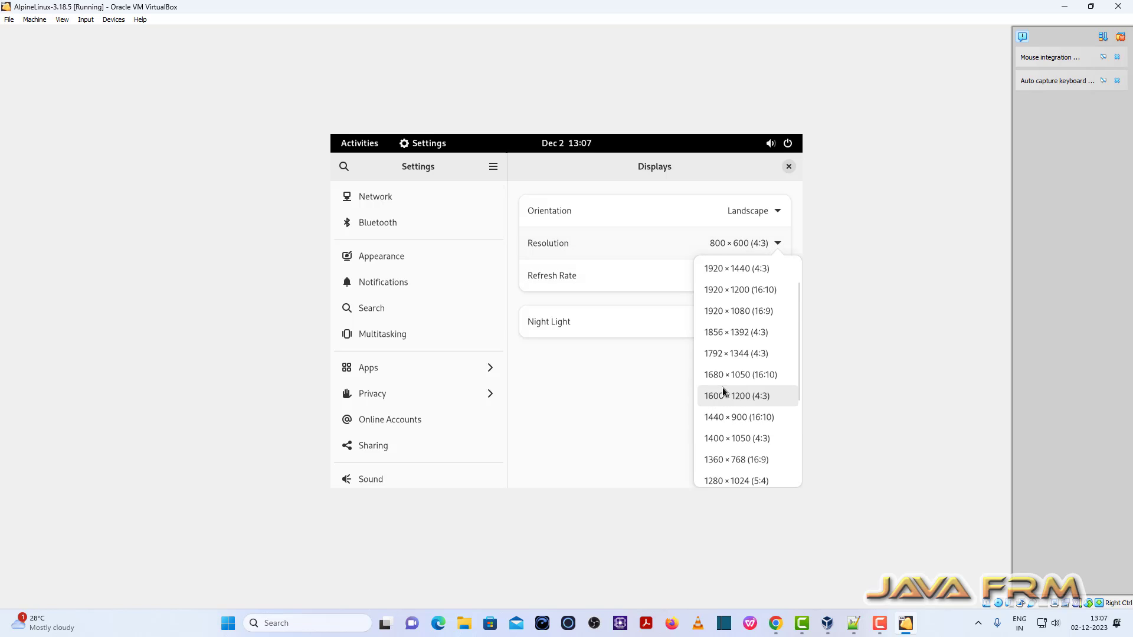
pyautogui.click(738, 311)
pyautogui.click(772, 165)
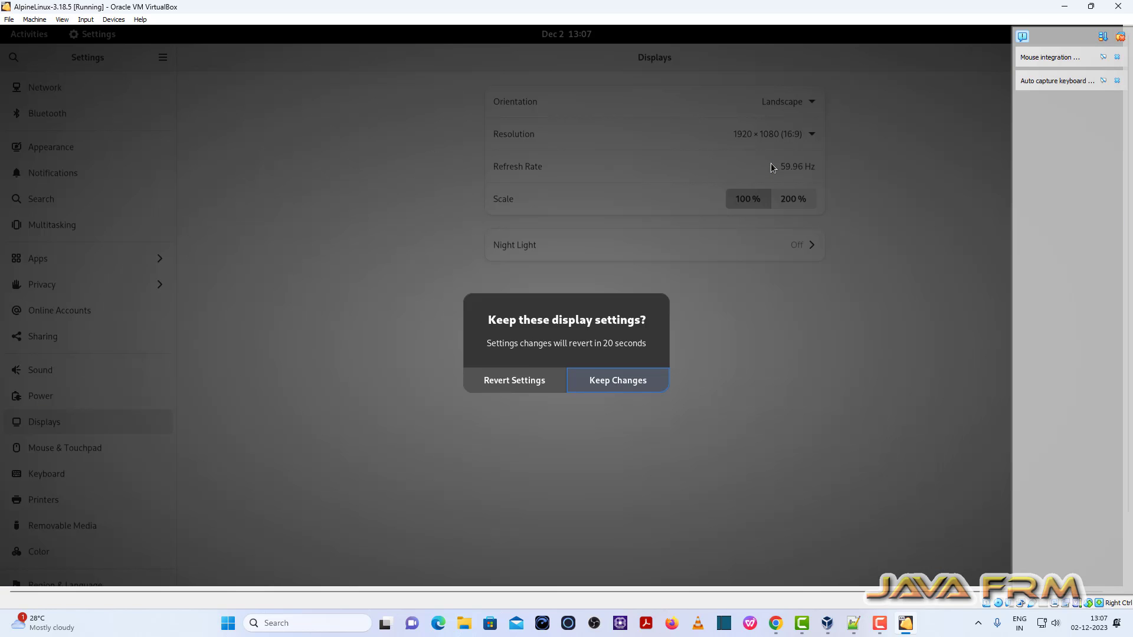
pyautogui.click(601, 381)
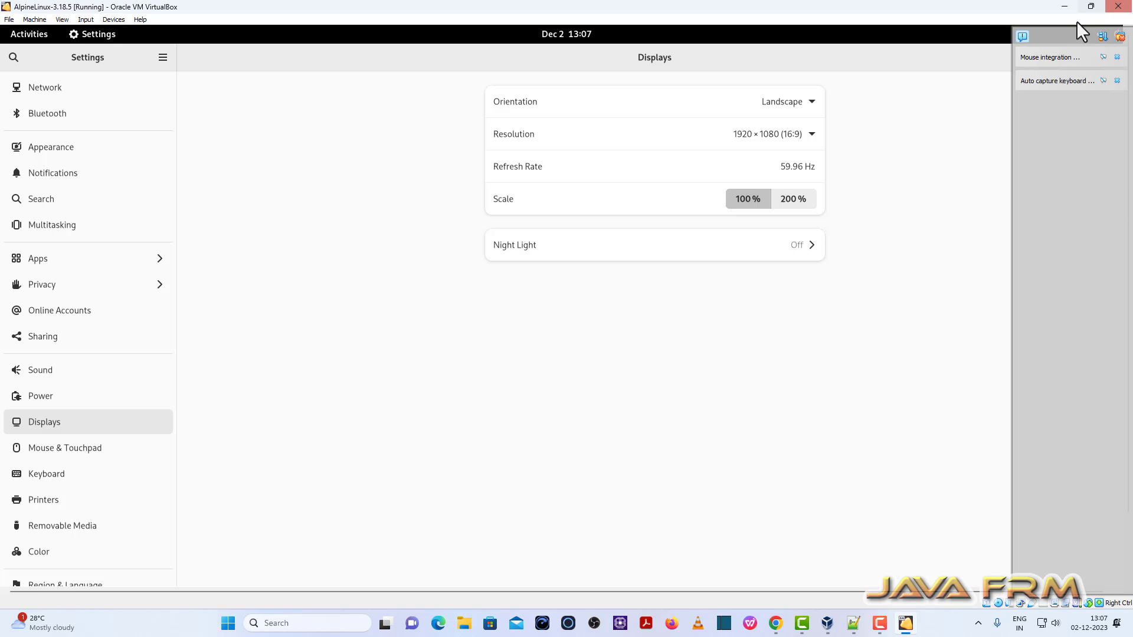
# Step: Dismiss the VirtualBox notifications and switch the VM window to Full-screen Mode
pyautogui.click(1119, 37)
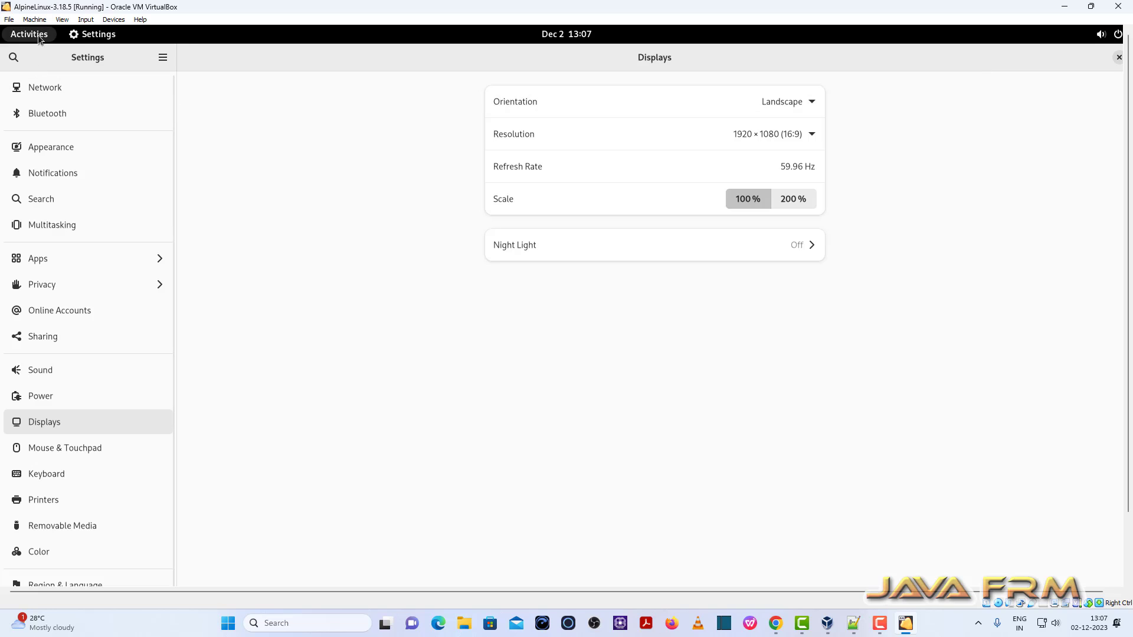
pyautogui.click(63, 19)
pyautogui.click(78, 34)
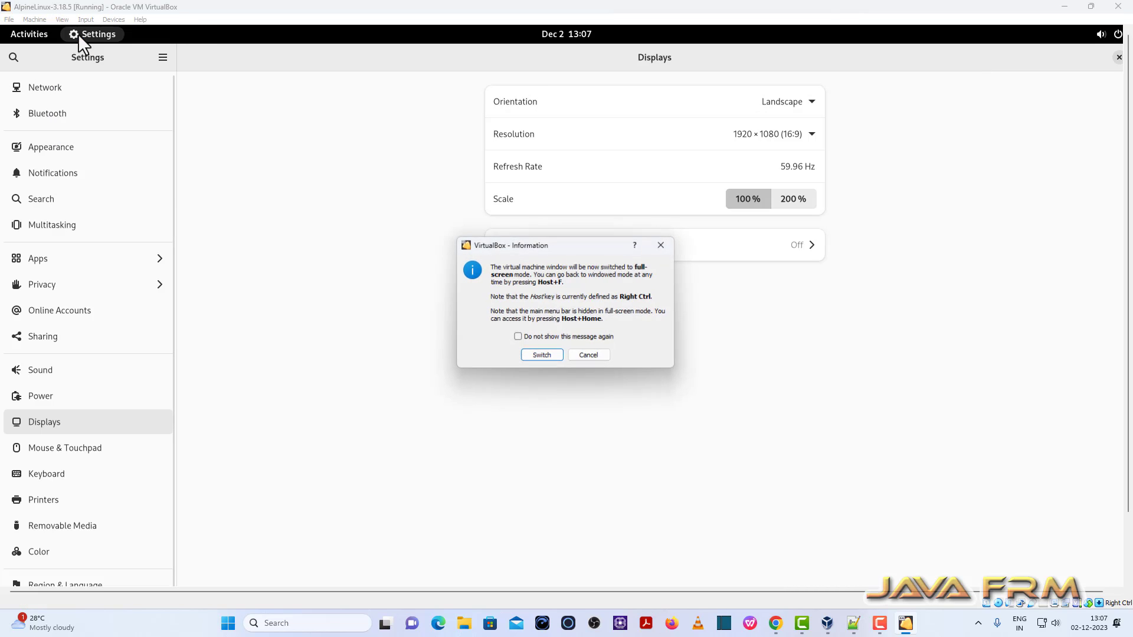
# Step: Switch the VM to full screen, close Settings, and launch VLC, accepting its network policy
pyautogui.click(531, 356)
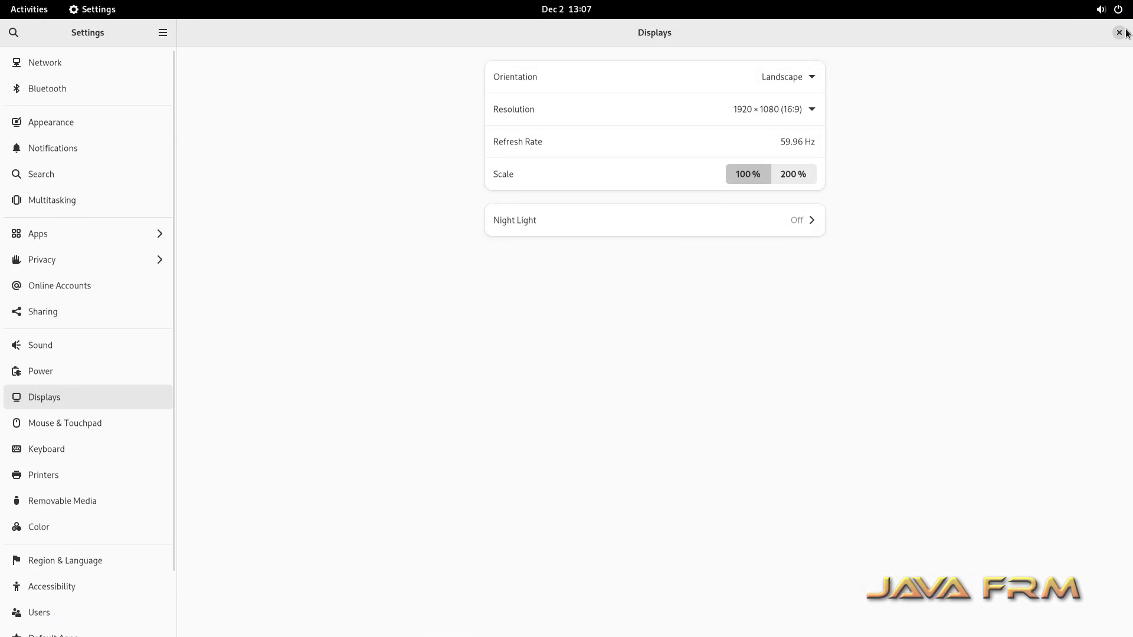
pyautogui.click(1119, 32)
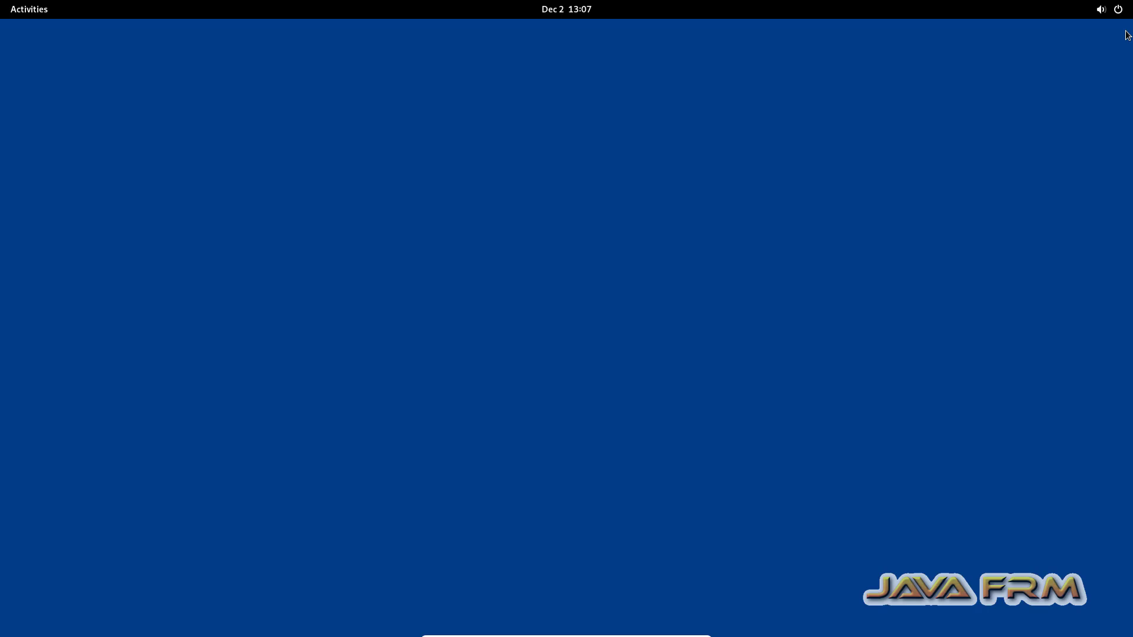
pyautogui.click(18, 11)
pyautogui.click(692, 605)
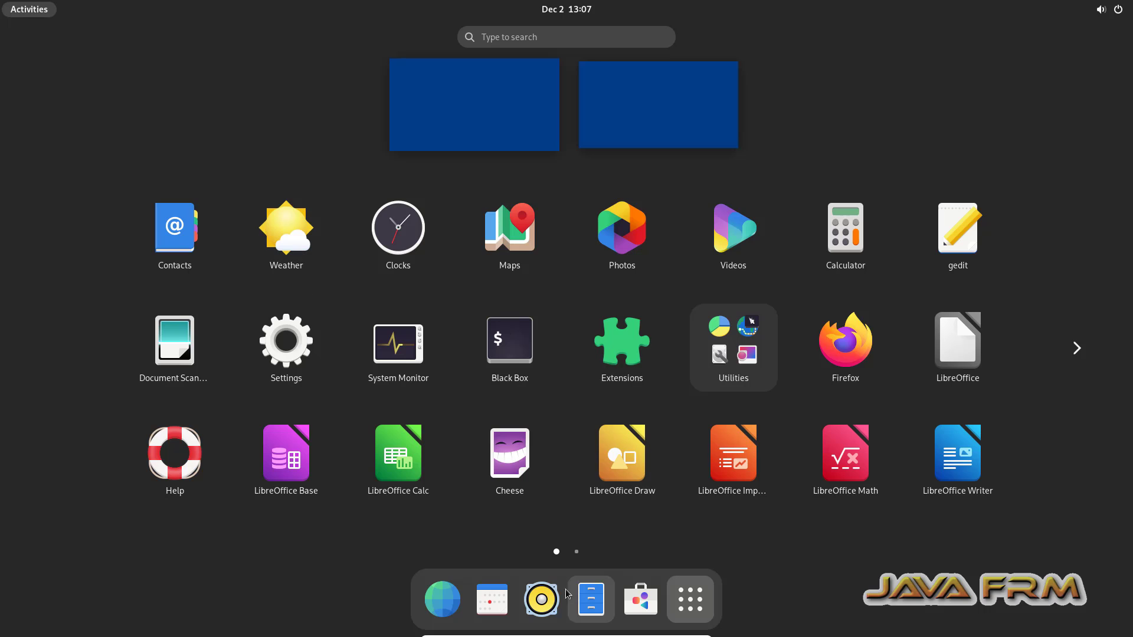
pyautogui.click(577, 552)
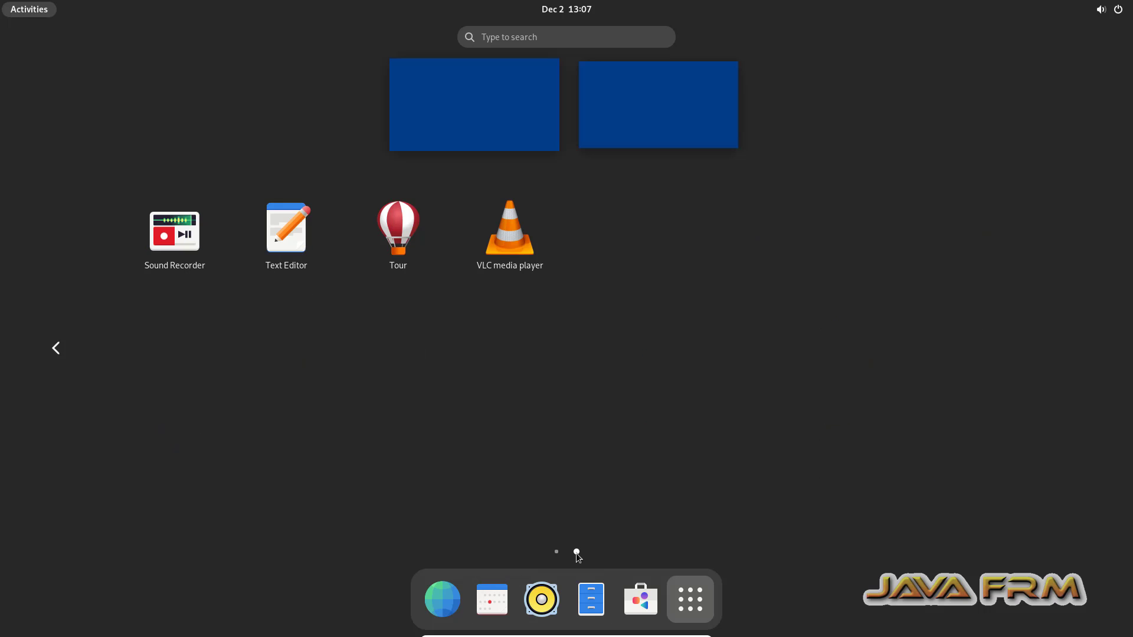
pyautogui.click(521, 247)
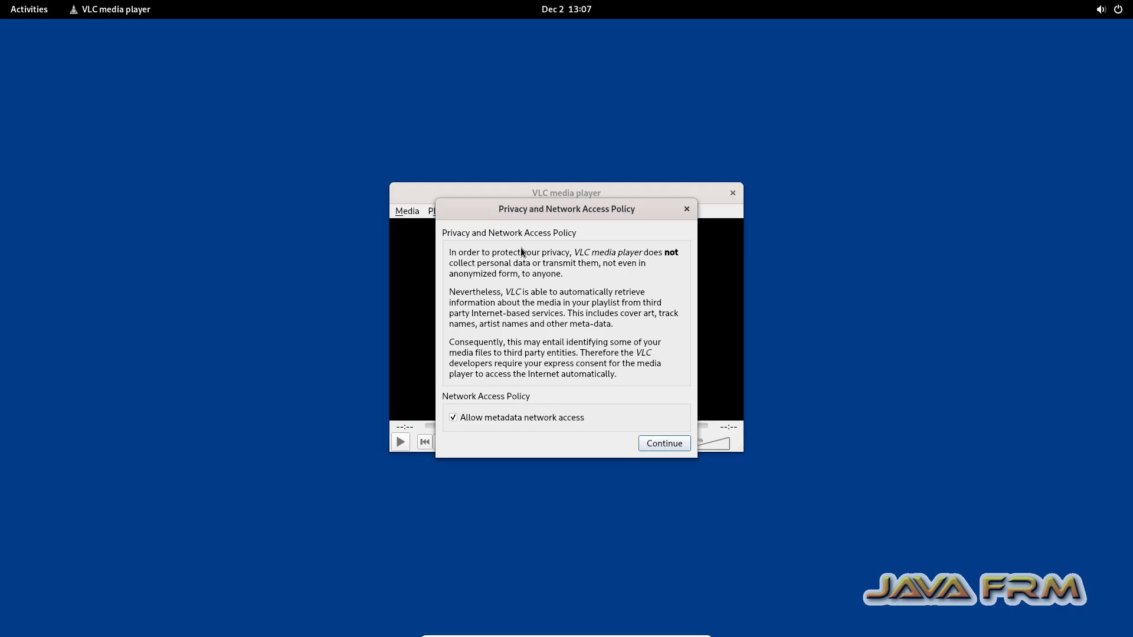
pyautogui.click(659, 447)
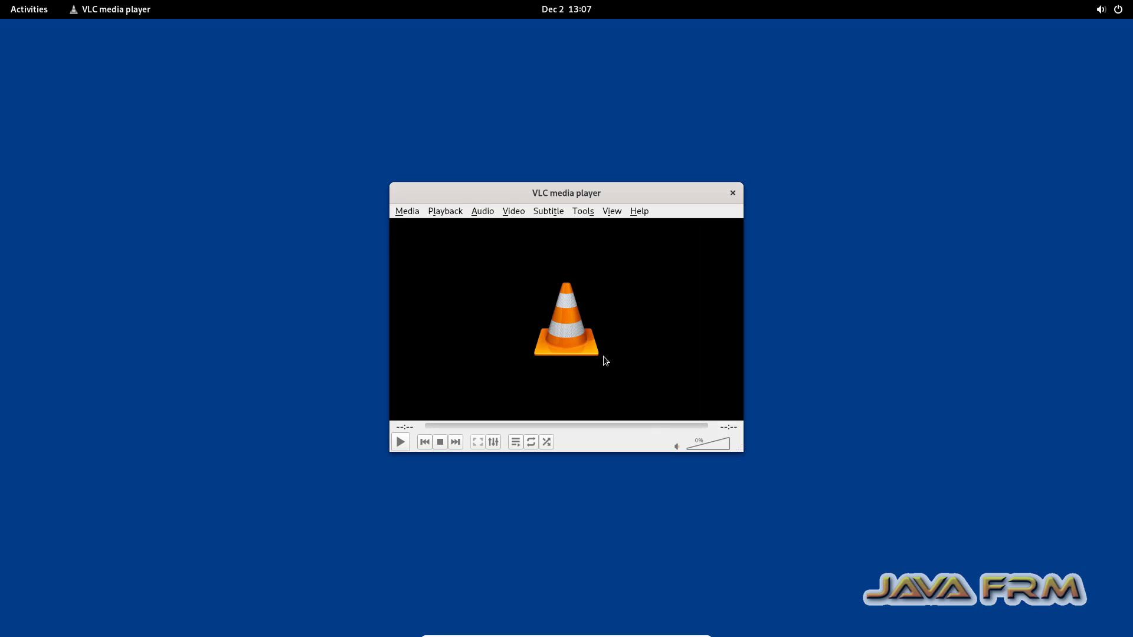
# Step: Open VLC's Media > Open File dialog, browse the Music folder, then cancel
pyautogui.click(406, 212)
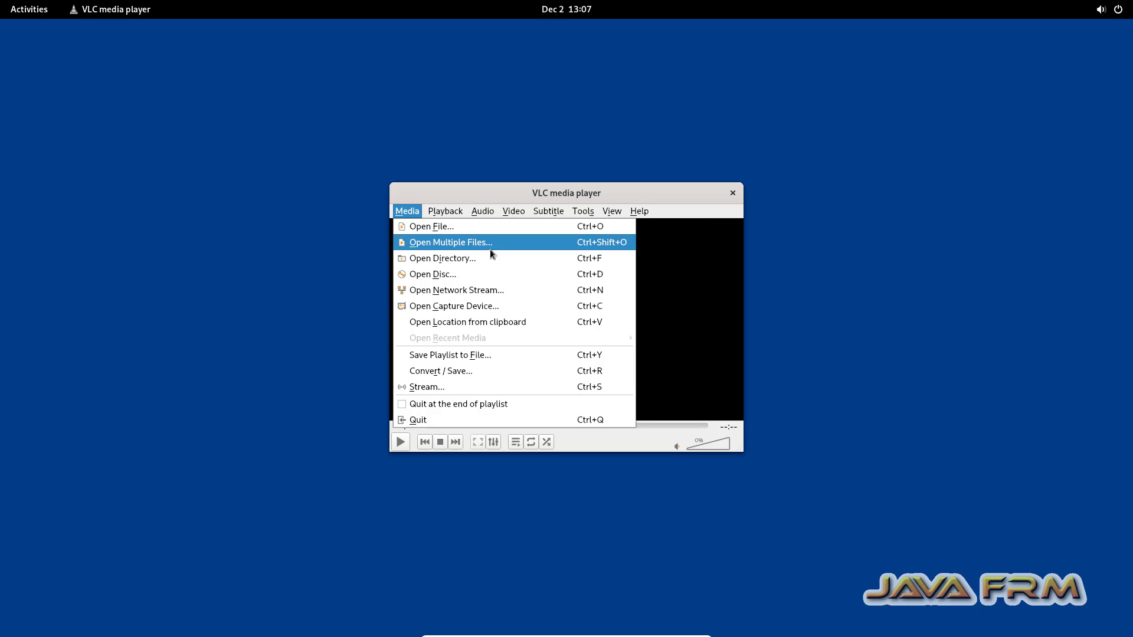
pyautogui.moveTo(438, 214)
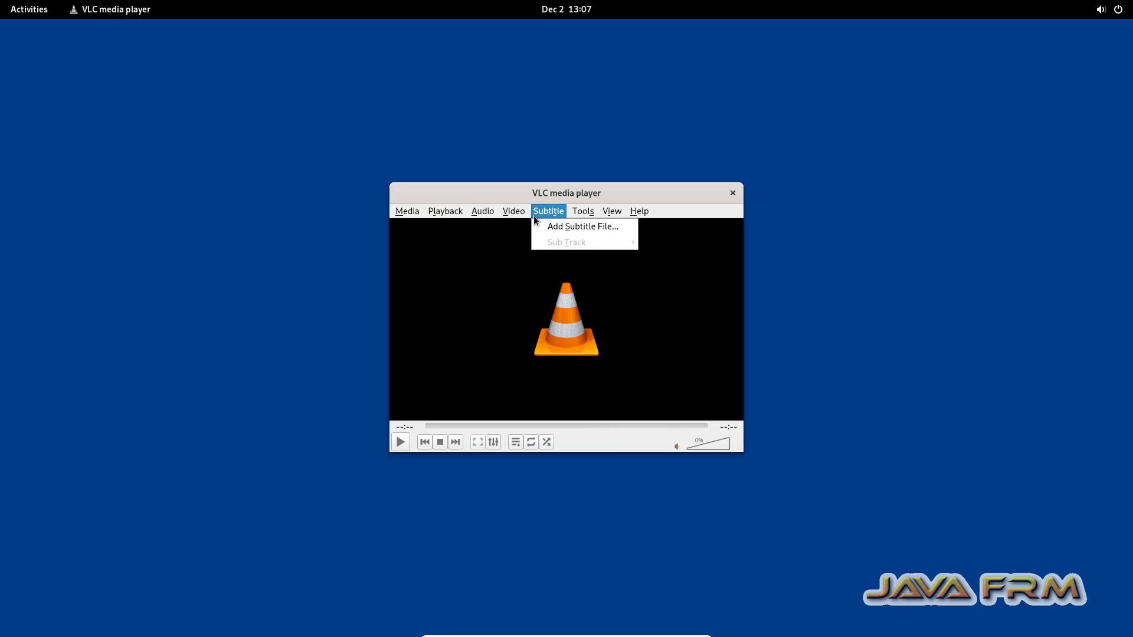
pyautogui.click(421, 229)
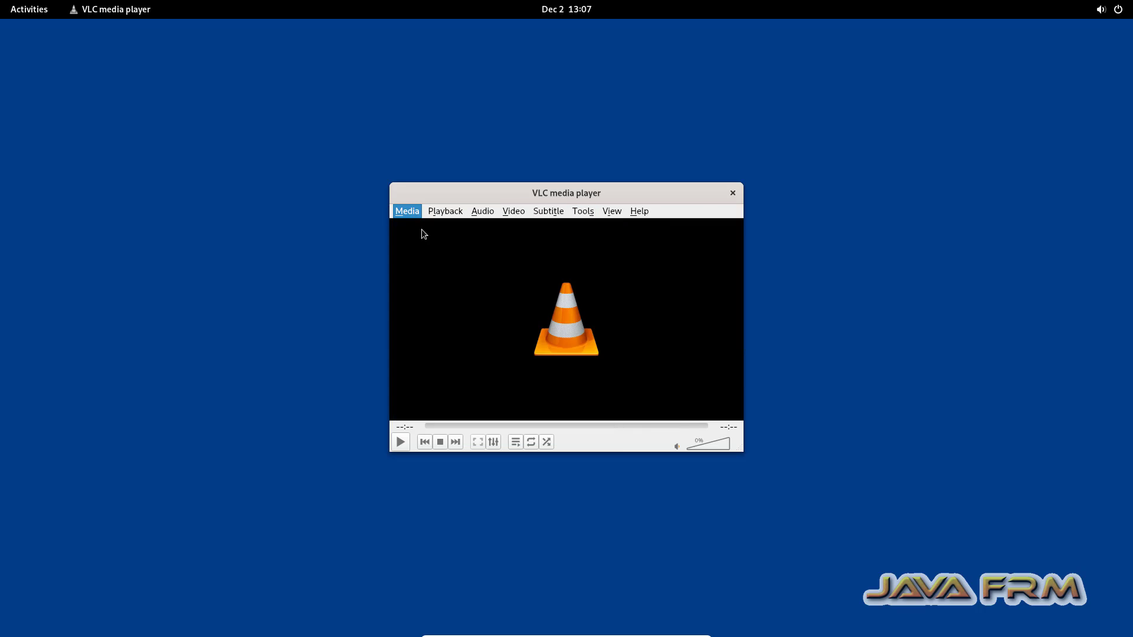
pyautogui.click(241, 189)
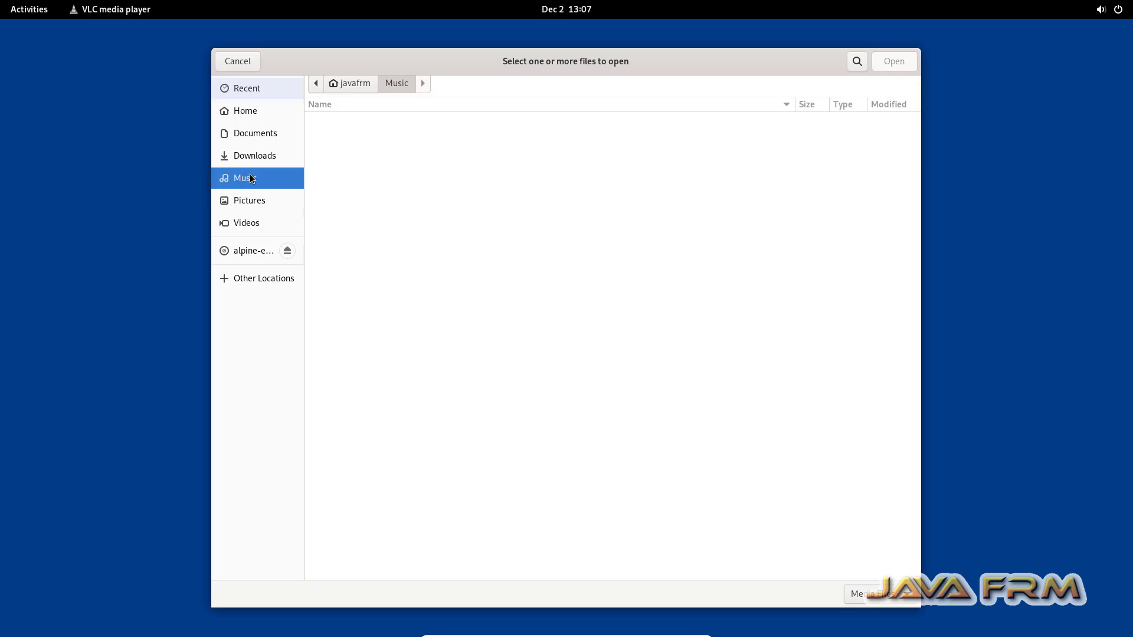
pyautogui.click(237, 61)
# Step: Close VLC, launch Console from the Utilities folder, and run df -kh
pyautogui.click(732, 194)
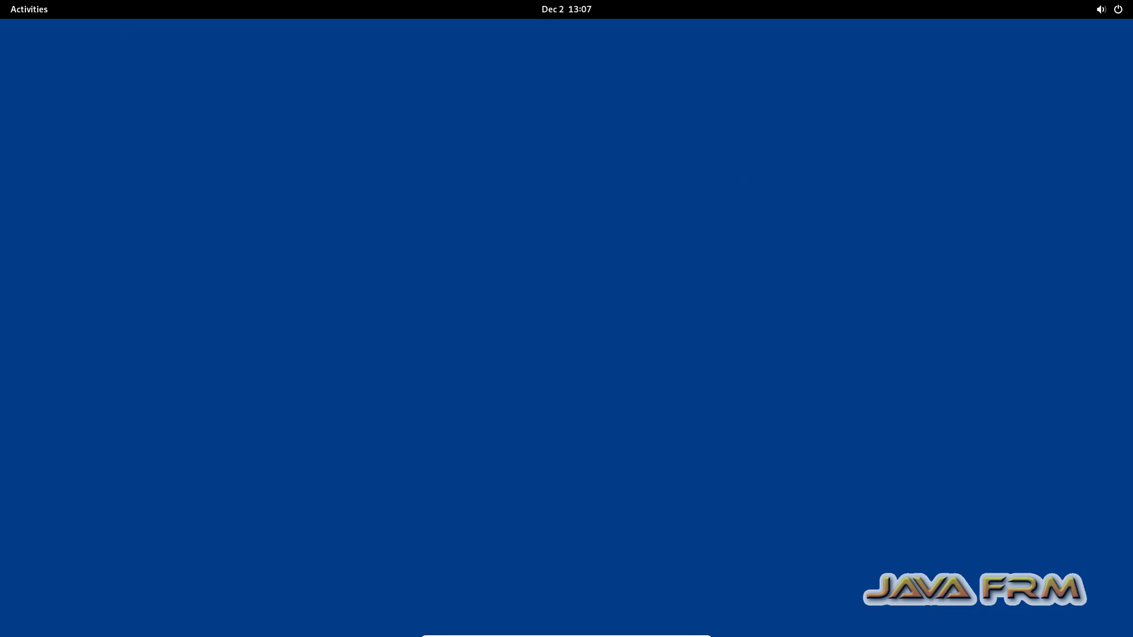
pyautogui.click(27, 12)
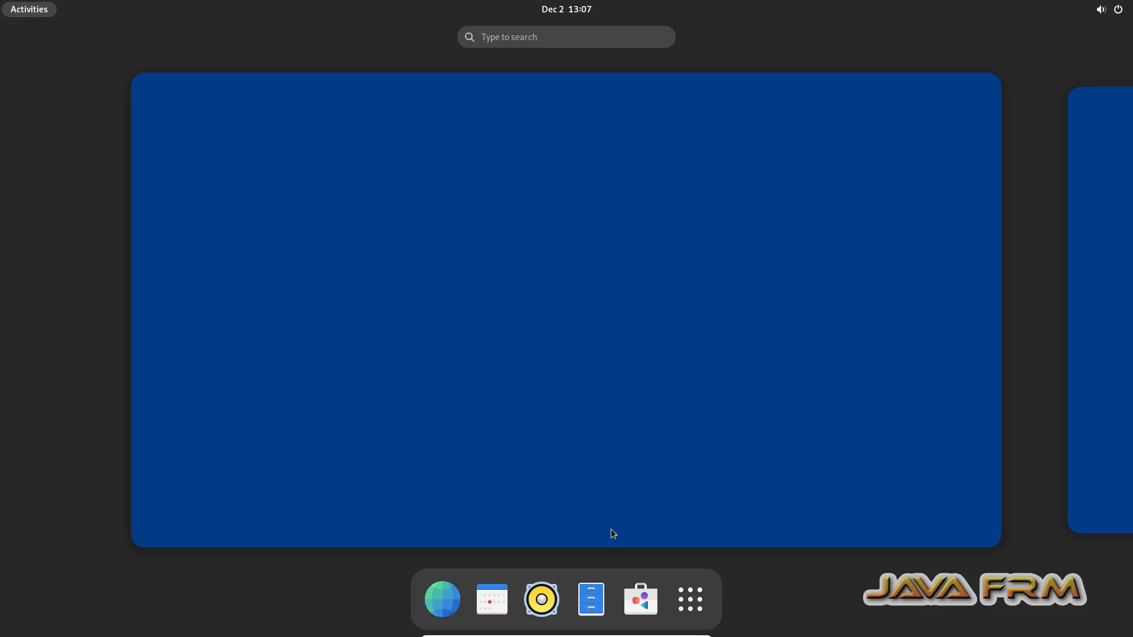
pyautogui.click(693, 600)
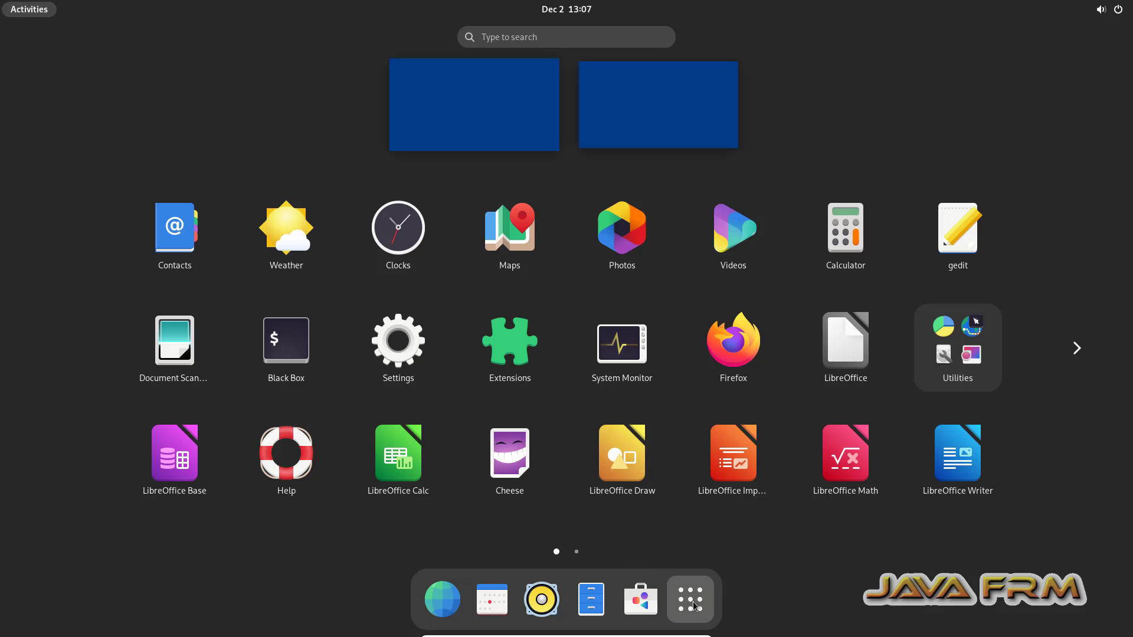
pyautogui.click(948, 360)
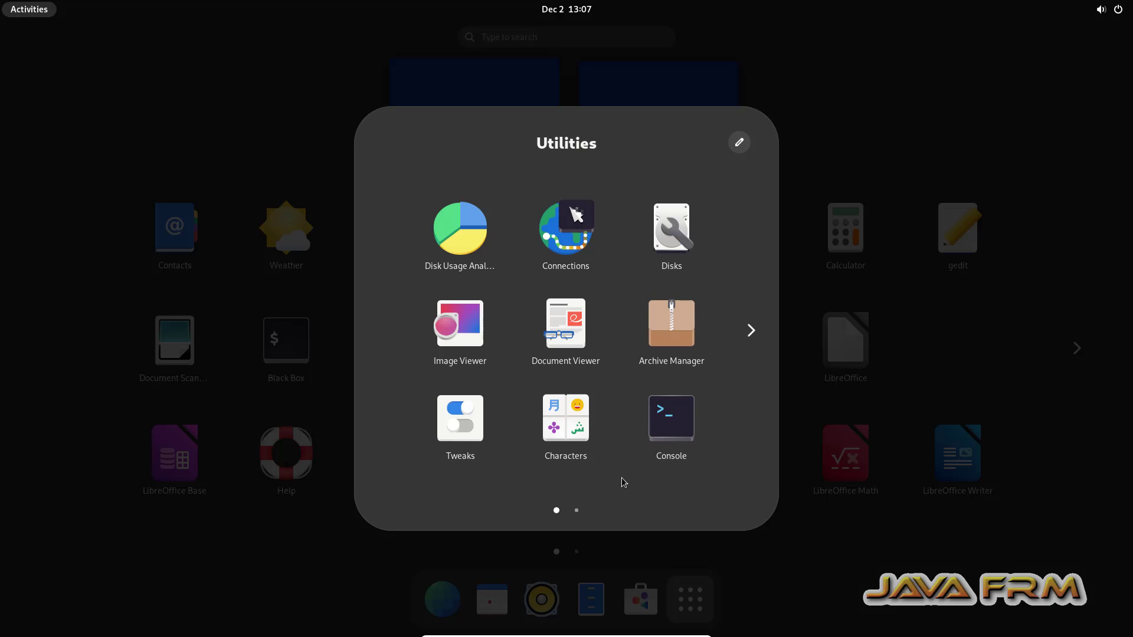
pyautogui.click(576, 512)
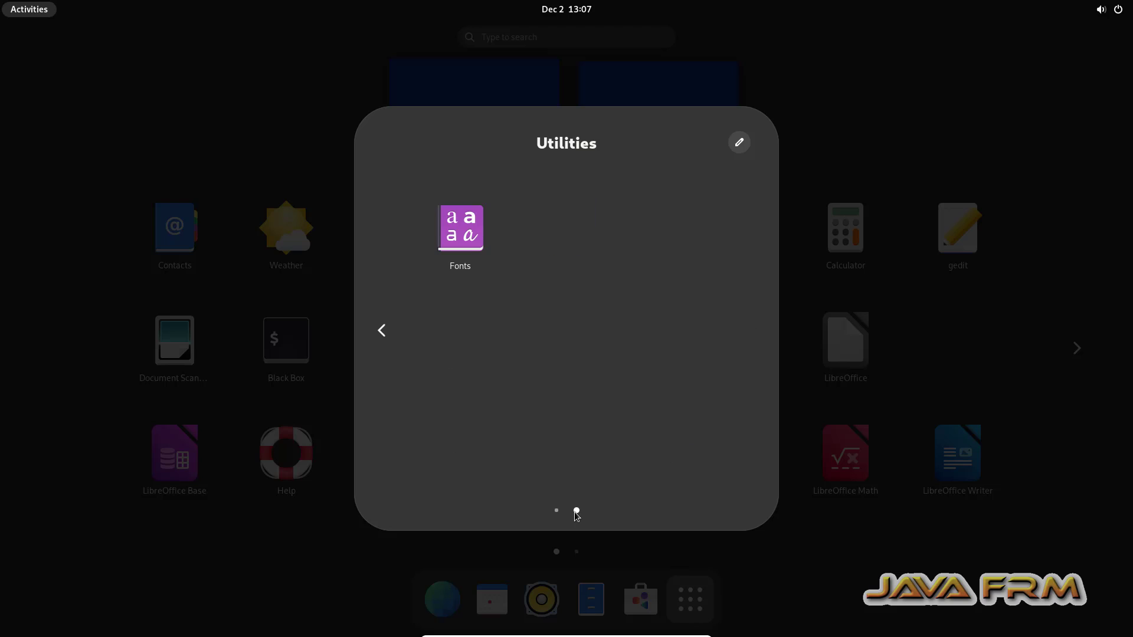
pyautogui.click(381, 331)
pyautogui.click(661, 427)
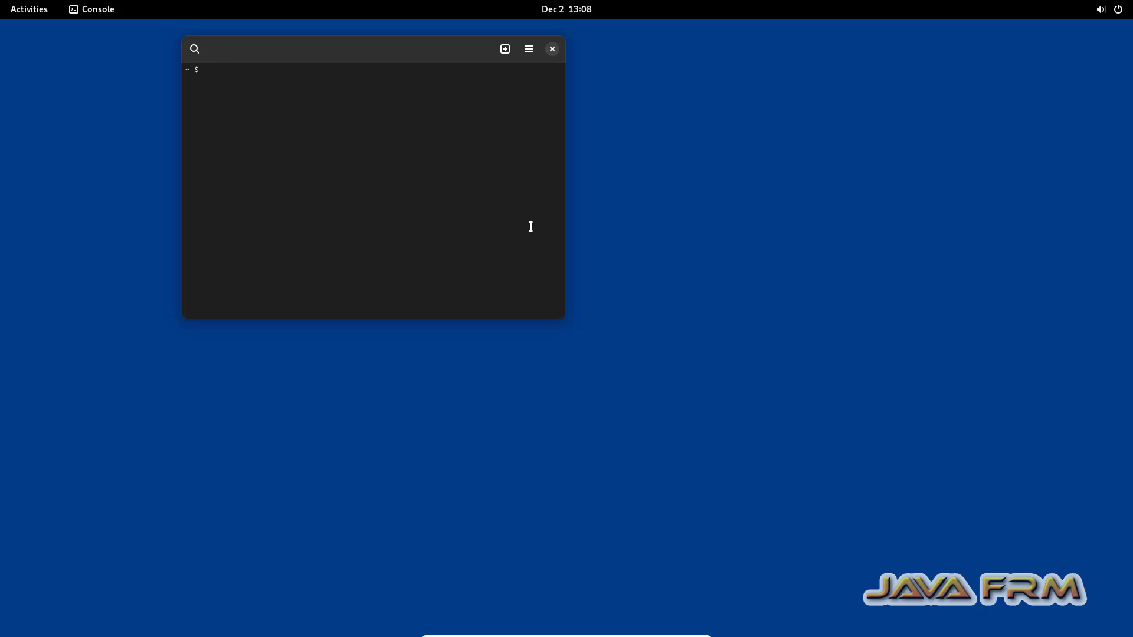
pyautogui.write('df -kh')
pyautogui.press('Return')
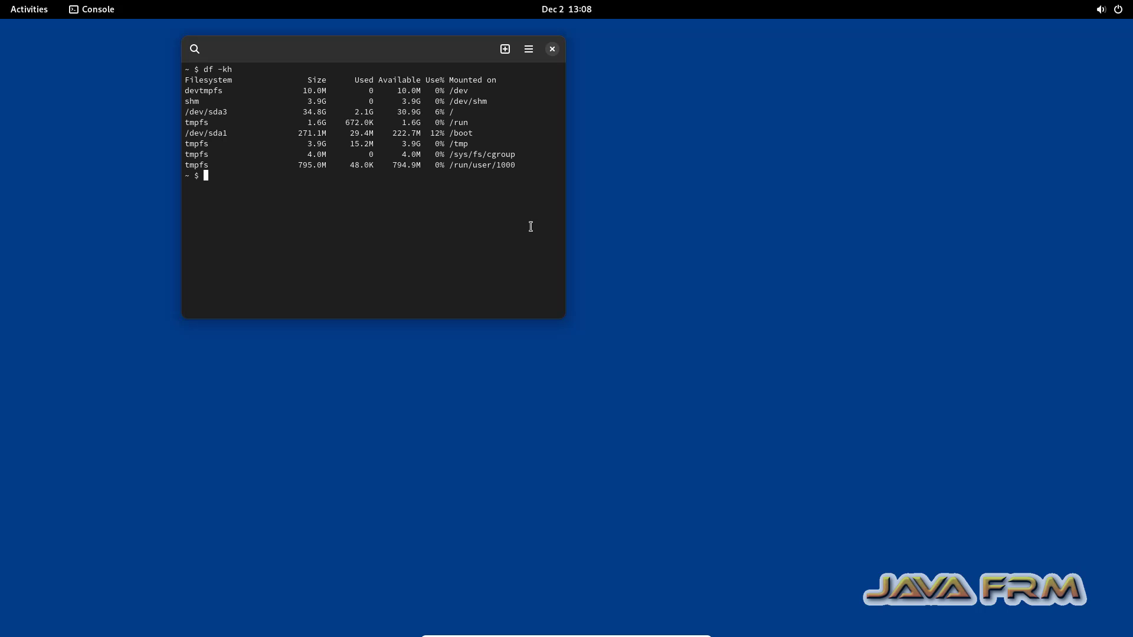
# Step: Launch System Monitor, show its resource usage graphs, and move it to the upper left
pyautogui.click(29, 9)
pyautogui.click(723, 597)
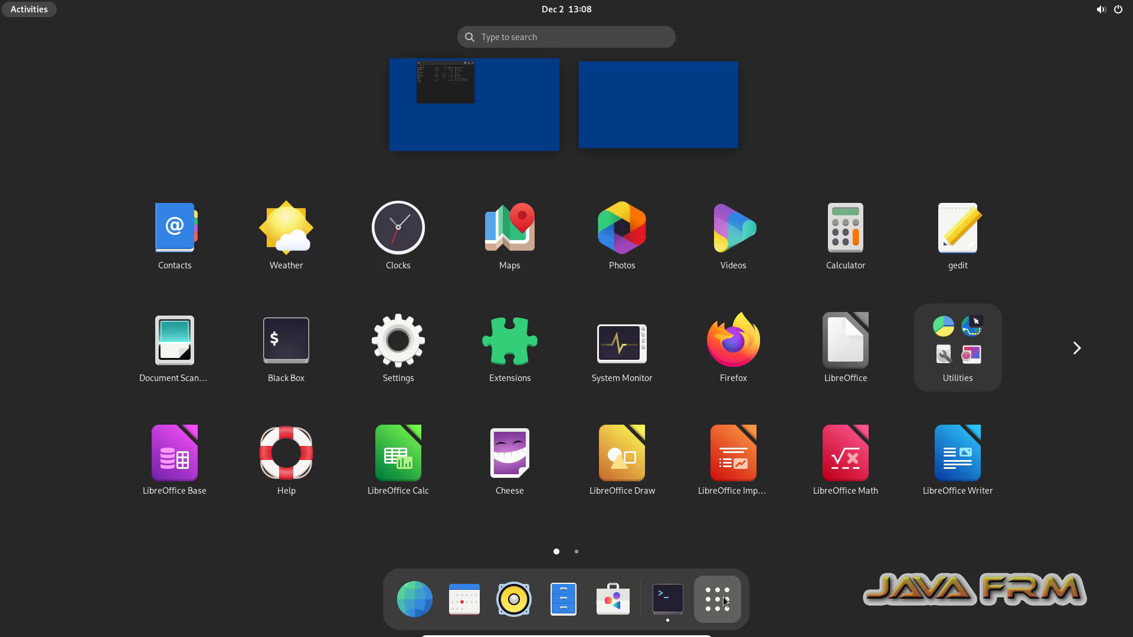
pyautogui.click(631, 361)
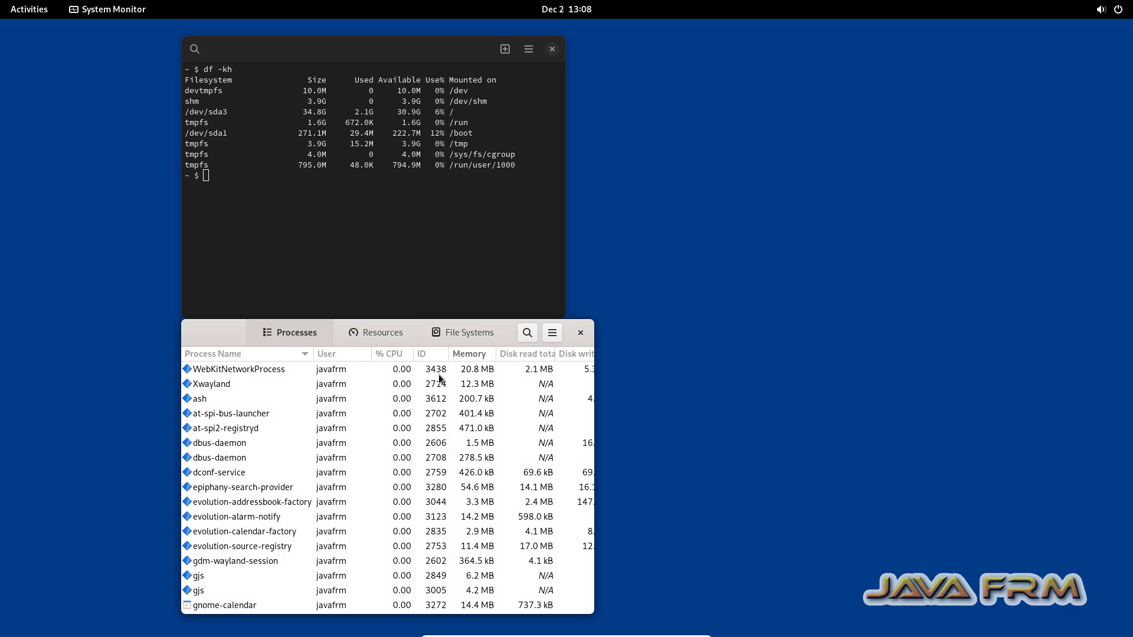
pyautogui.click(384, 333)
pyautogui.moveTo(507, 333); pyautogui.dragTo(321, 207)
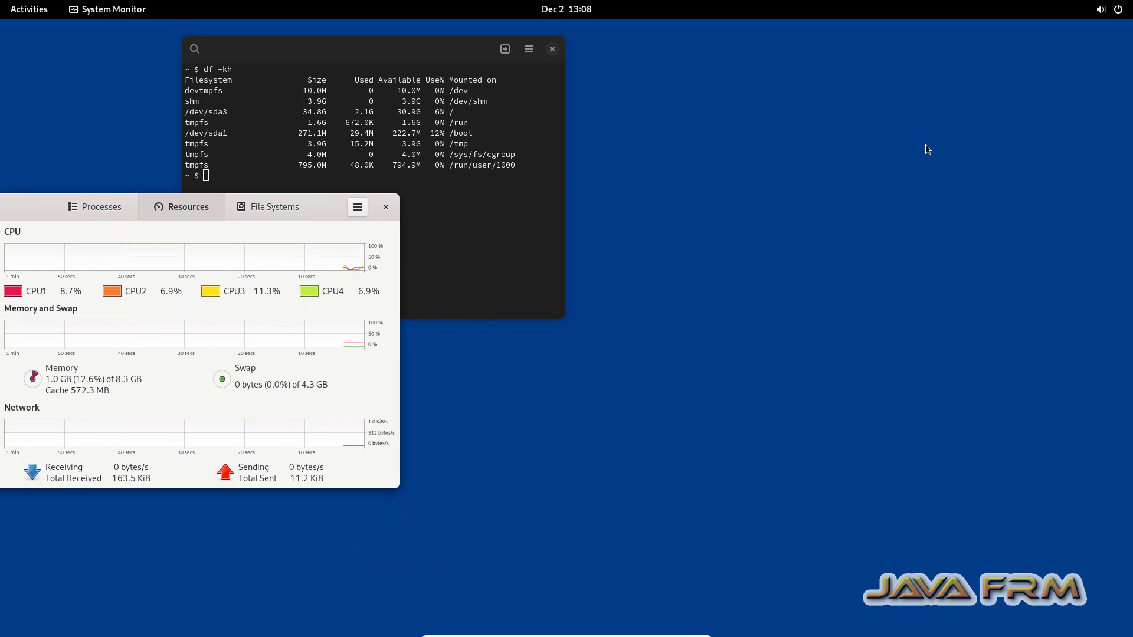
pyautogui.click(52, 10)
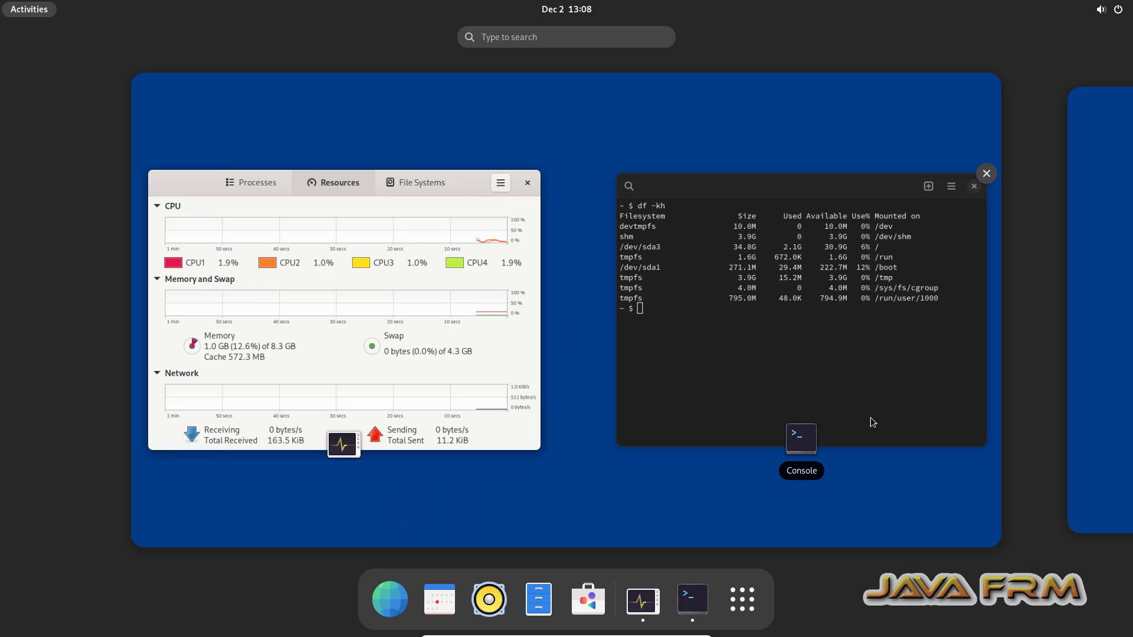
pyautogui.click(743, 606)
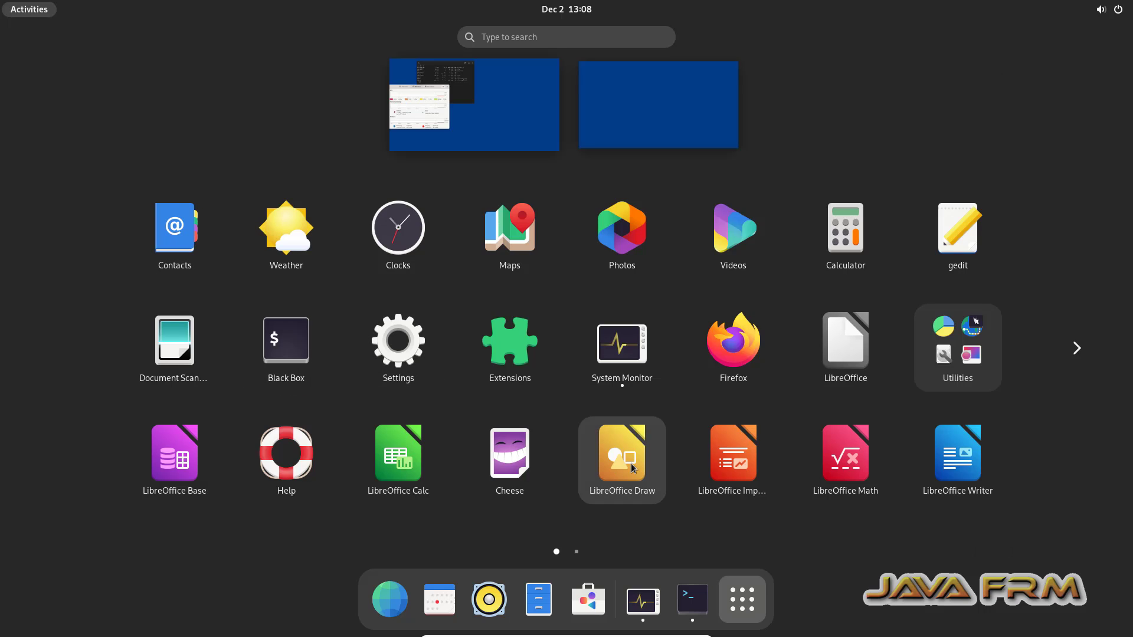
# Step: Launch another Black Box terminal, move it aside, and run ls and df -kh
pyautogui.click(275, 341)
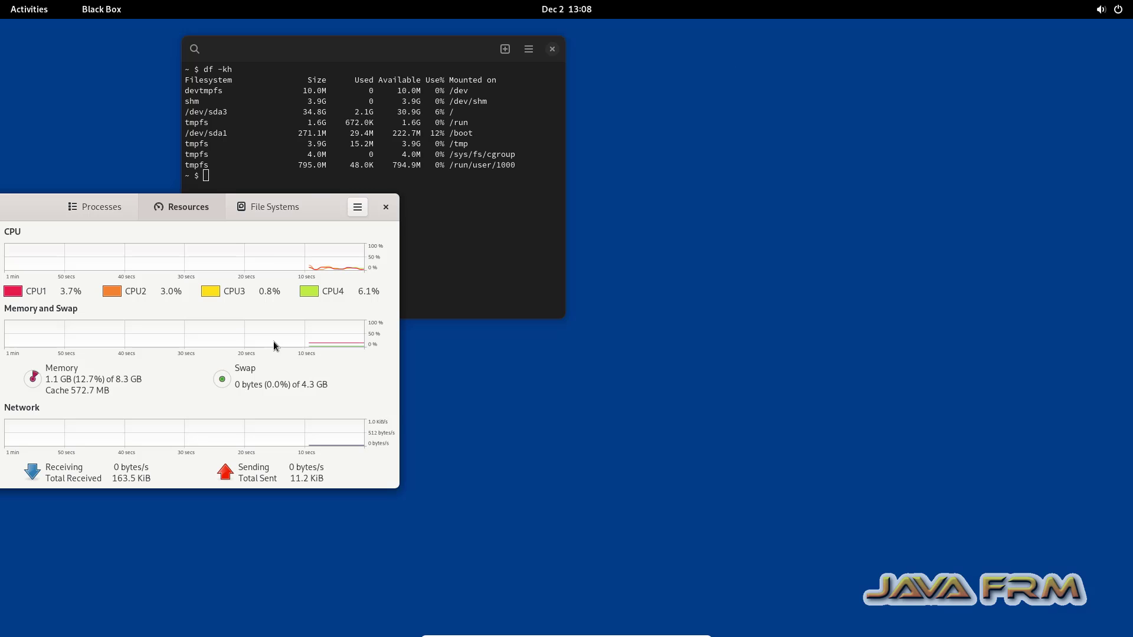
pyautogui.moveTo(762, 45); pyautogui.dragTo(809, 85)
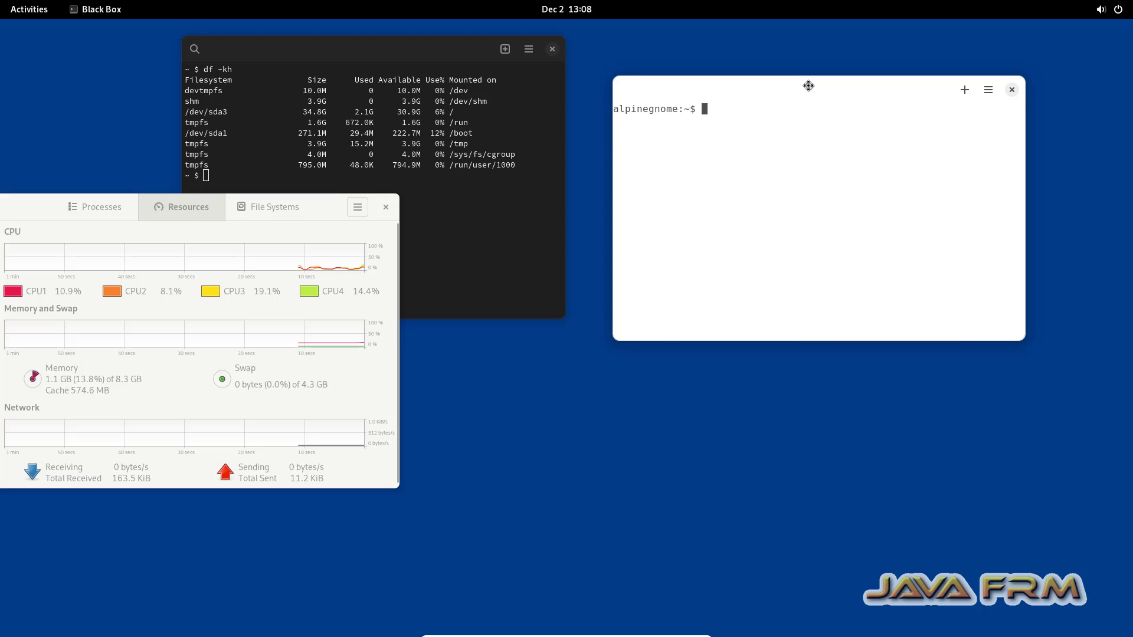
pyautogui.write('ls')
pyautogui.press('Return')
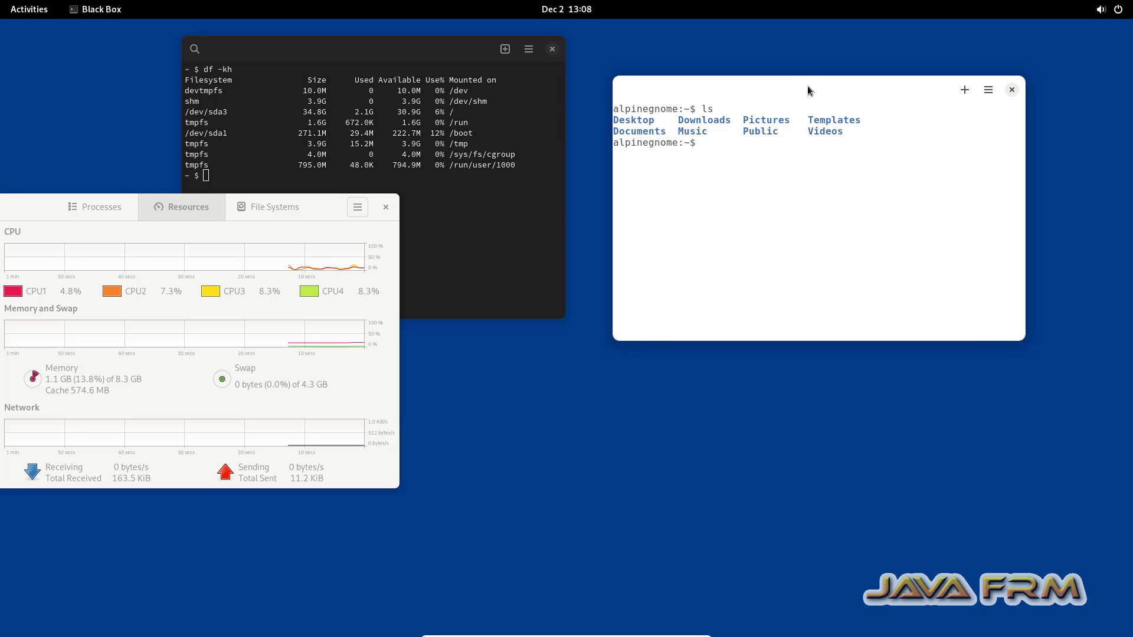
pyautogui.write('df -kh')
pyautogui.press('Return')
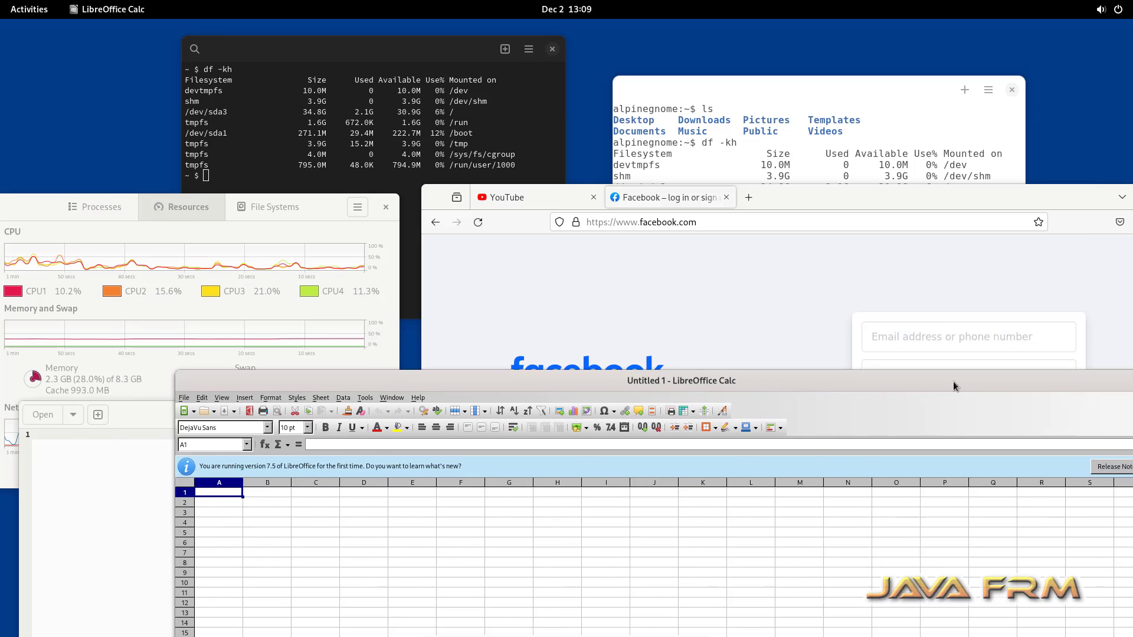
# Step: Rearrange and narrow the Calc window over the browser and raise gedit into view
pyautogui.moveTo(953, 381); pyautogui.dragTo(1062, 209)
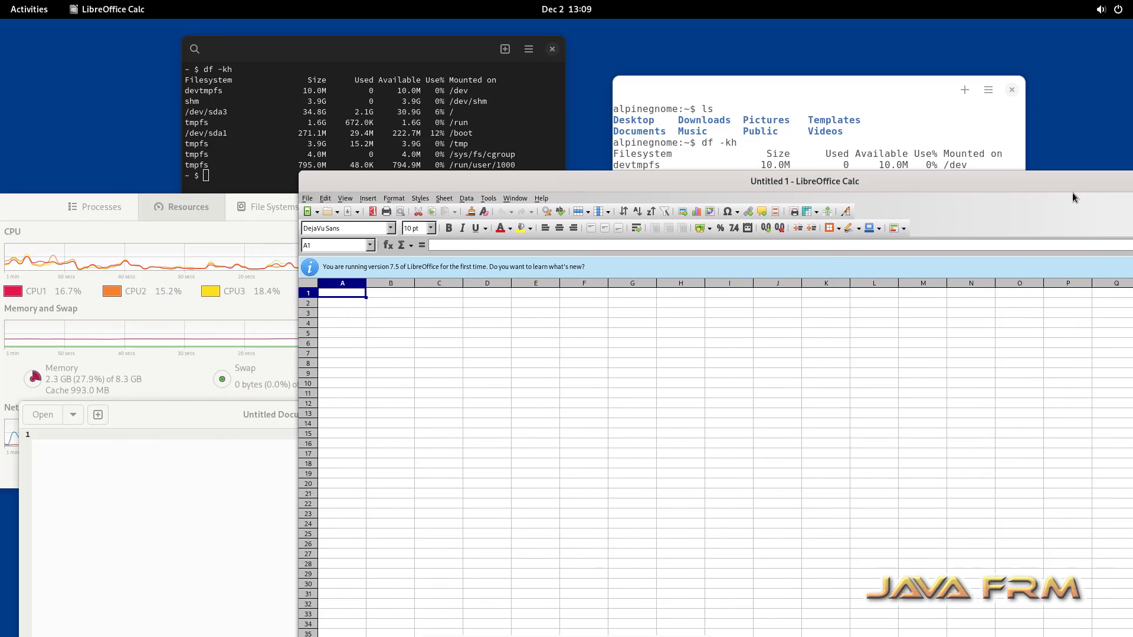
pyautogui.moveTo(575, 217); pyautogui.dragTo(220, 169)
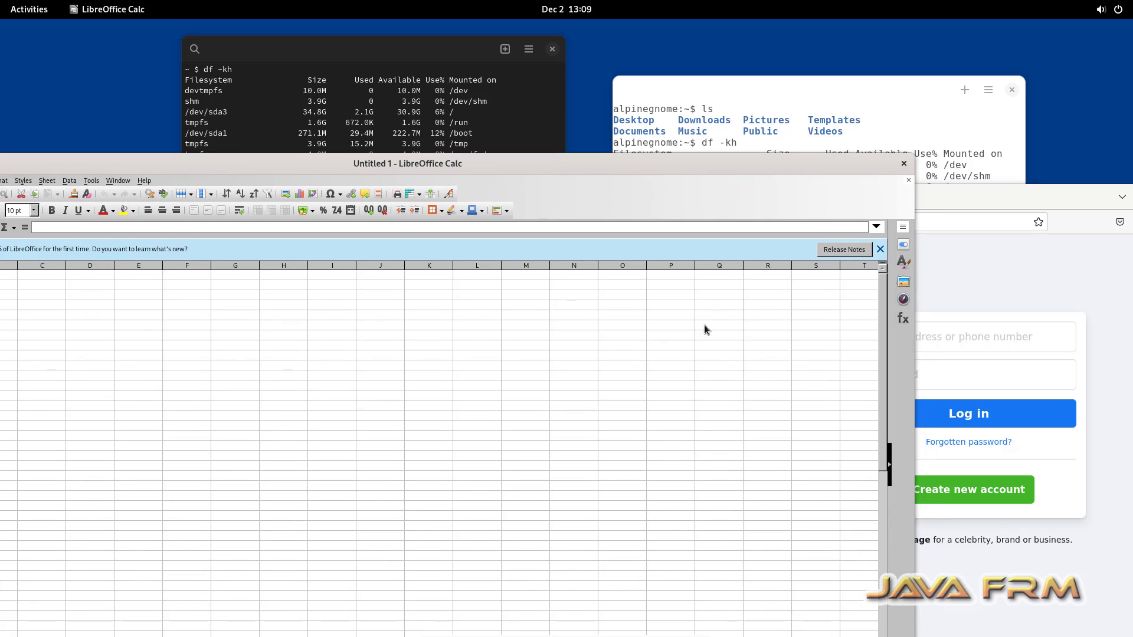
pyautogui.moveTo(909, 394); pyautogui.dragTo(283, 354)
pyautogui.moveTo(203, 162); pyautogui.dragTo(927, 253)
pyautogui.moveTo(351, 429); pyautogui.dragTo(356, 348)
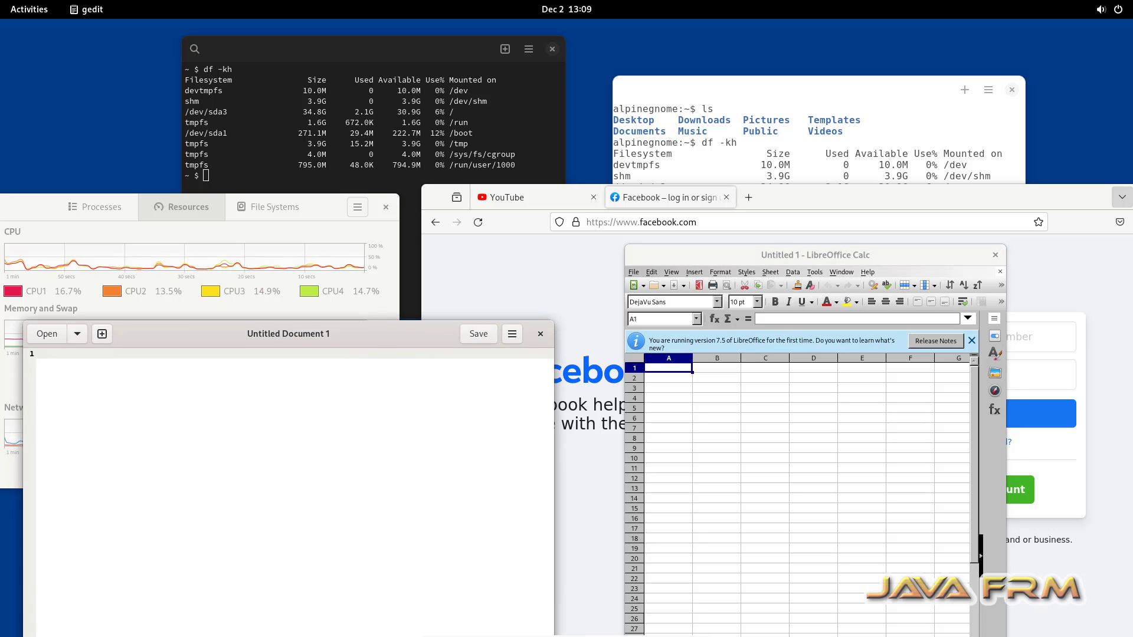
# Step: Launch Sound Recorder from the app grid and move it down off the terminal
pyautogui.click(36, 12)
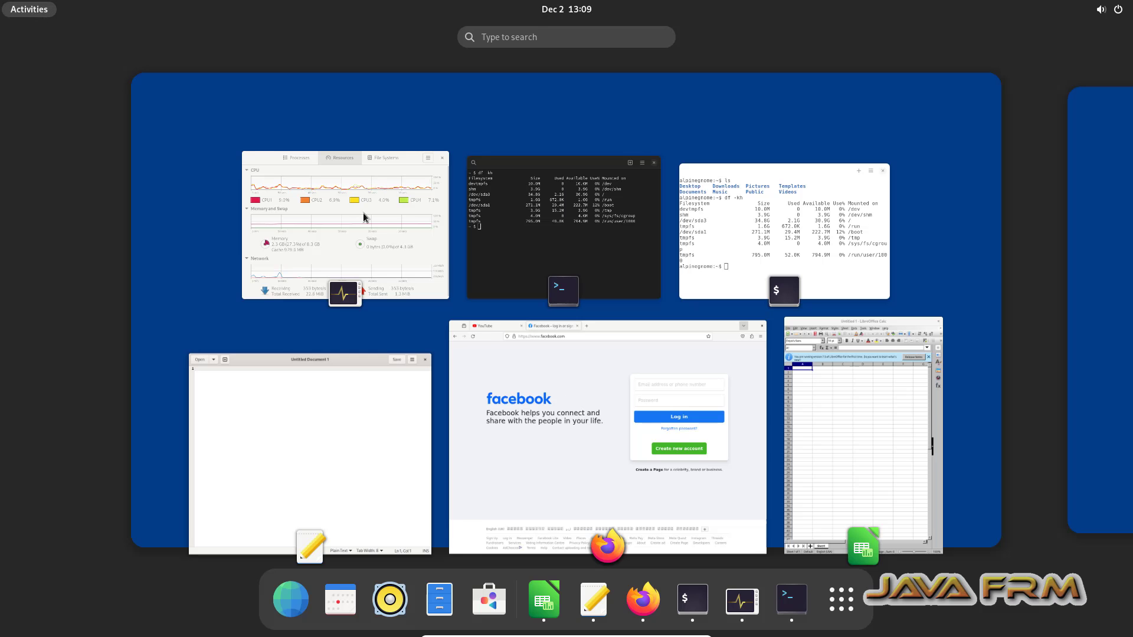
pyautogui.click(834, 610)
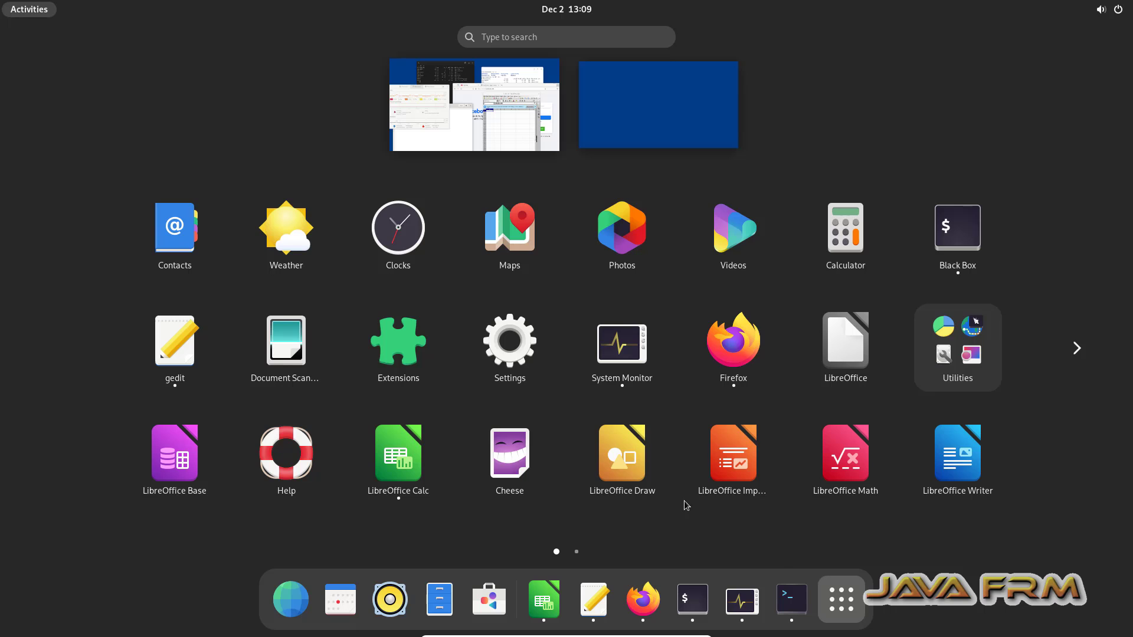
pyautogui.scroll(-1, 599, 498)
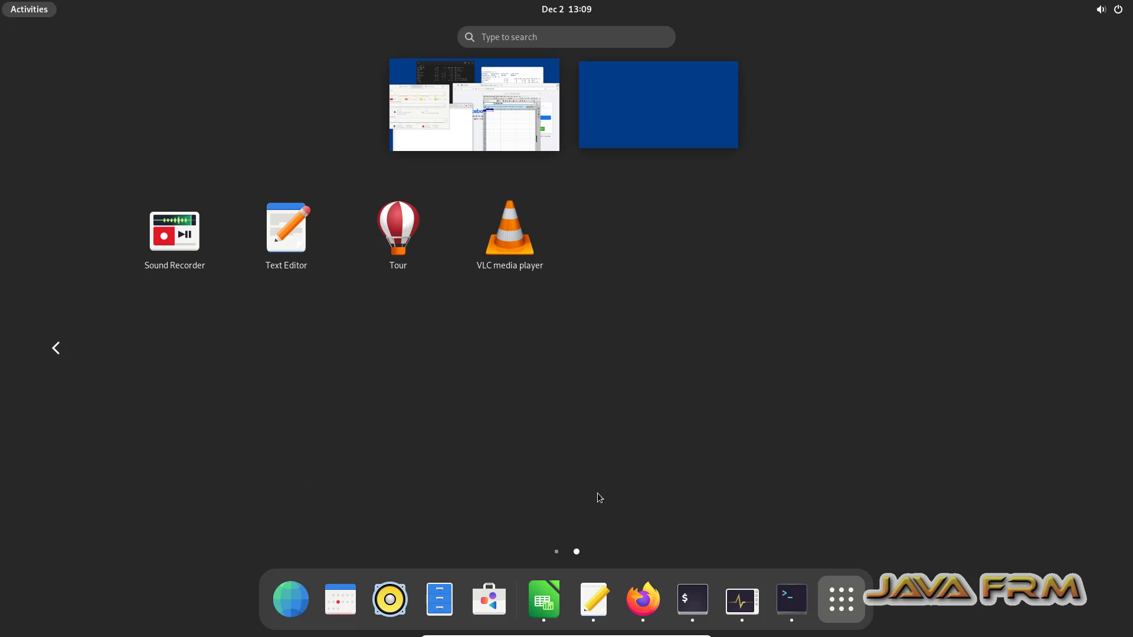
pyautogui.click(177, 242)
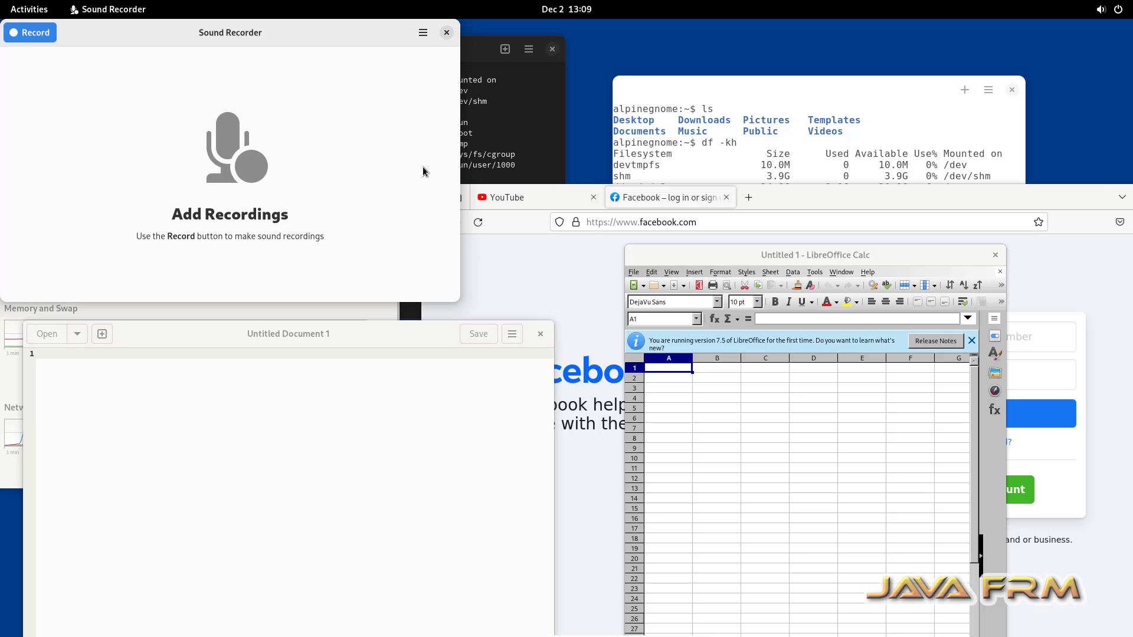
pyautogui.moveTo(333, 27); pyautogui.dragTo(363, 434)
# Step: Open the Files manager on the Home folder
pyautogui.click(23, 9)
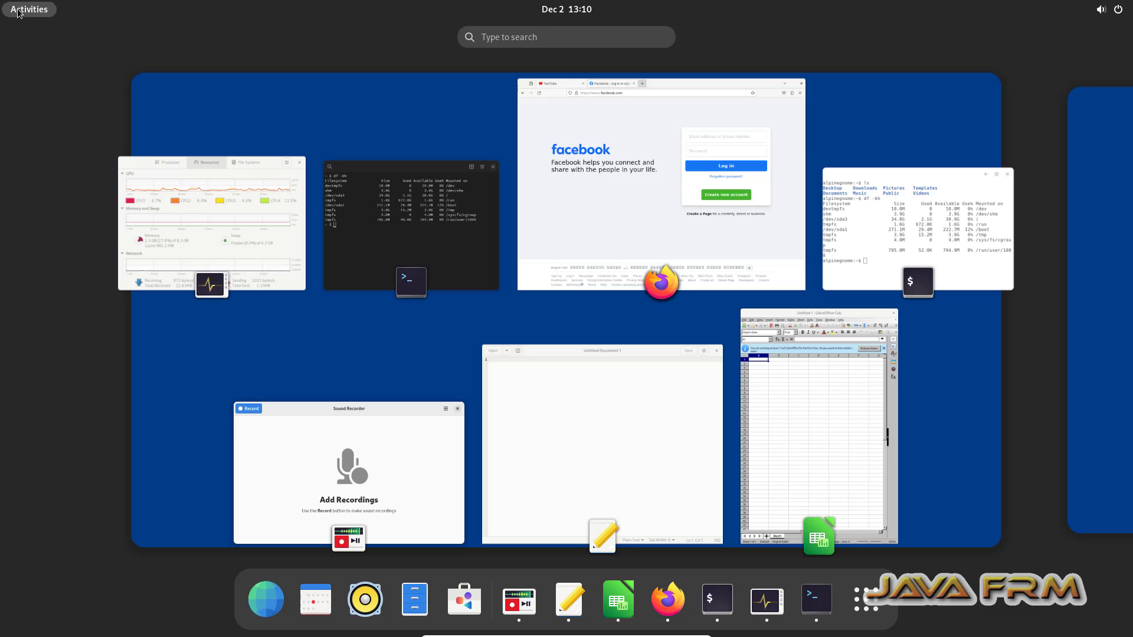
pyautogui.press('super')
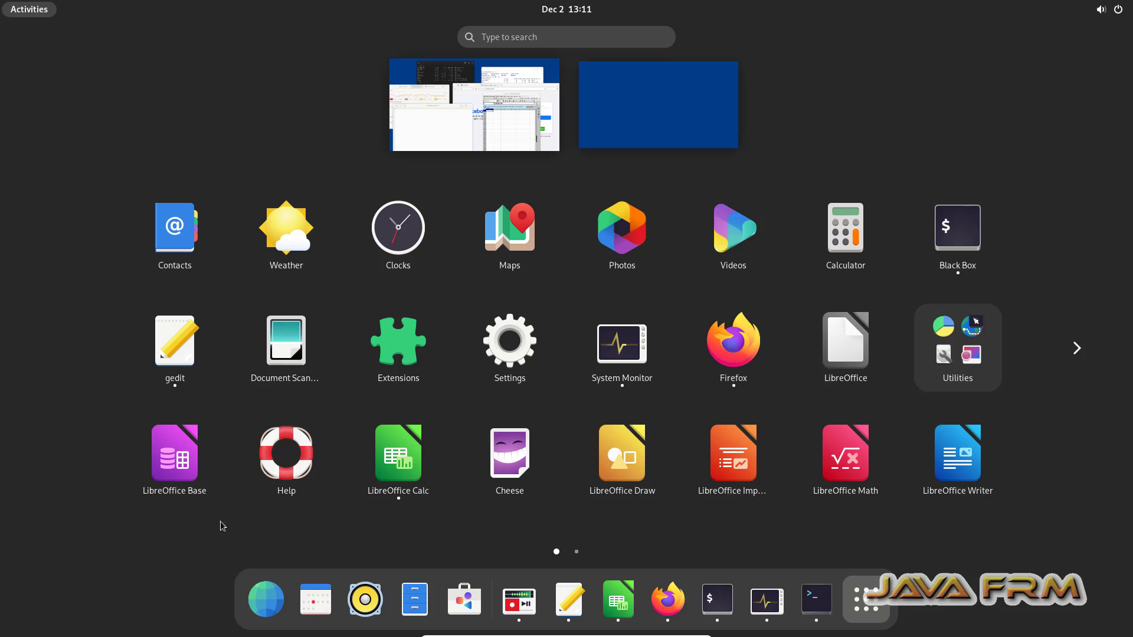
pyautogui.click(415, 601)
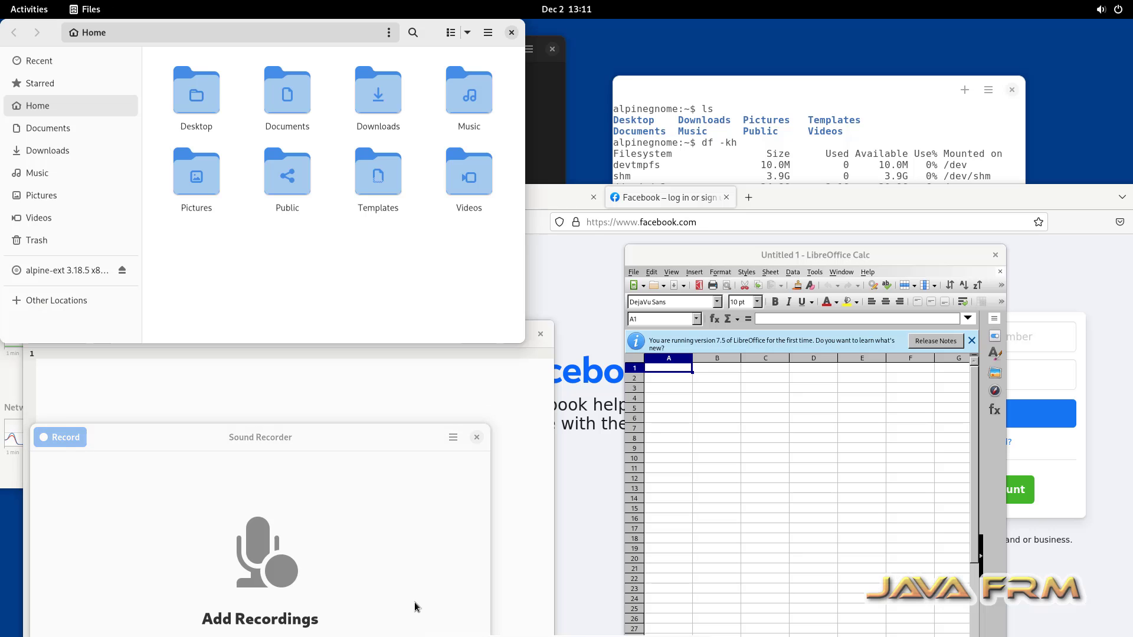
pyautogui.moveTo(429, 45); pyautogui.dragTo(569, 45)
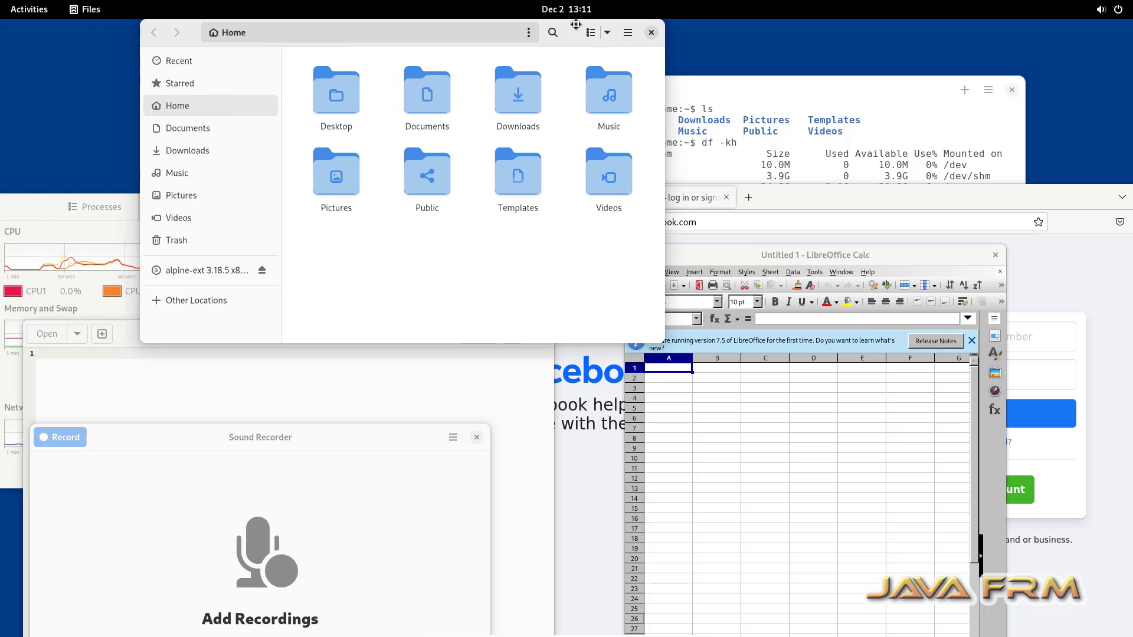
pyautogui.rightClick(357, 254)
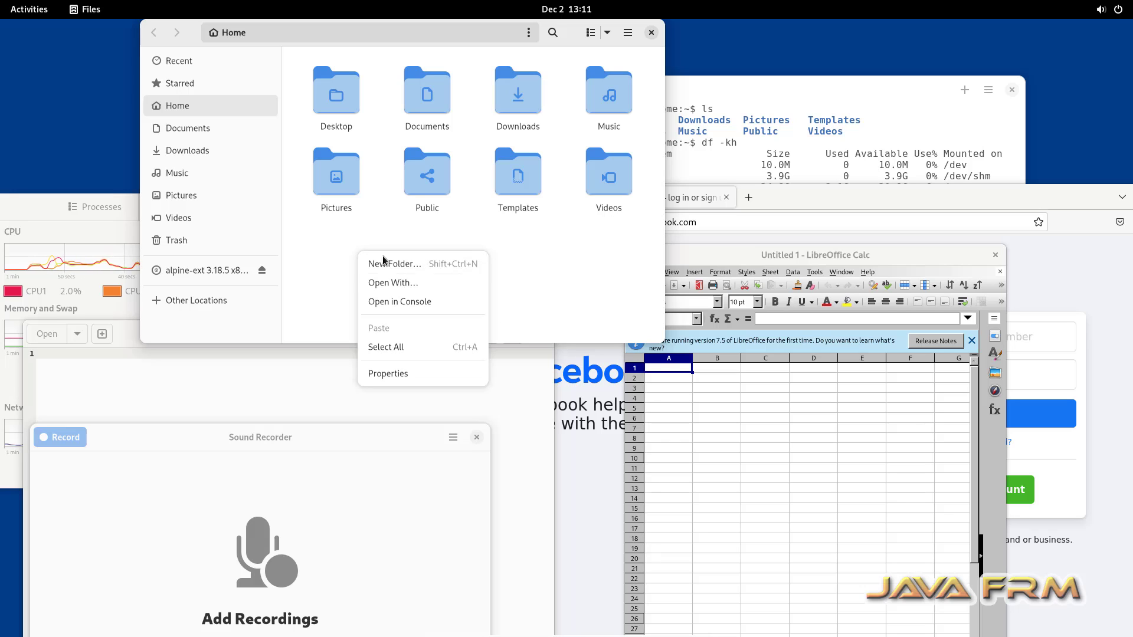
pyautogui.click(429, 302)
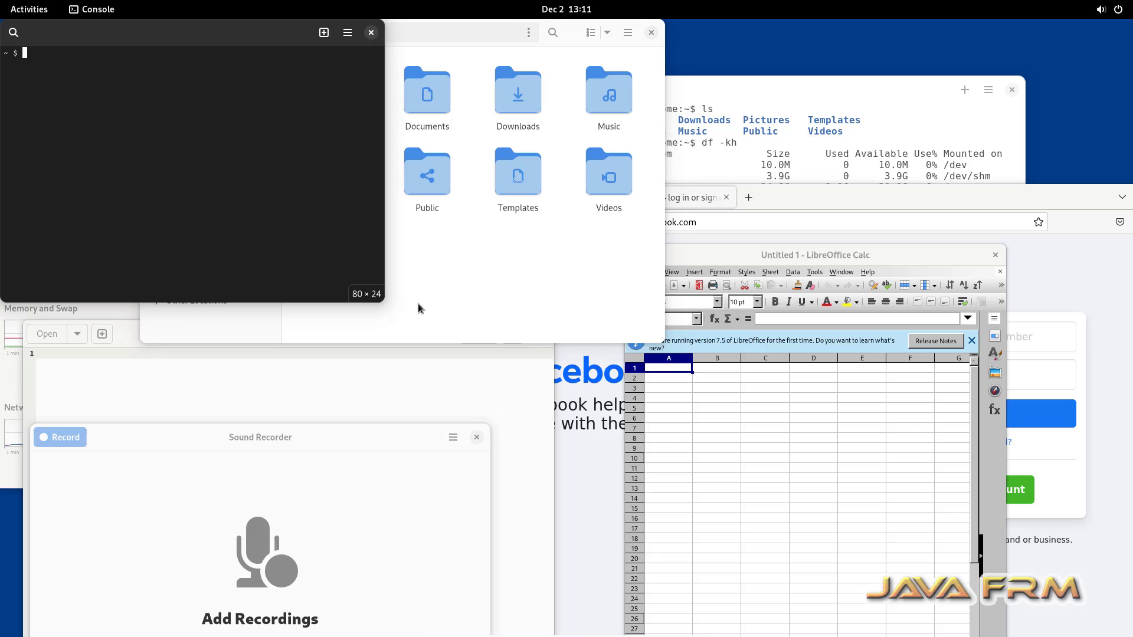
pyautogui.click(371, 33)
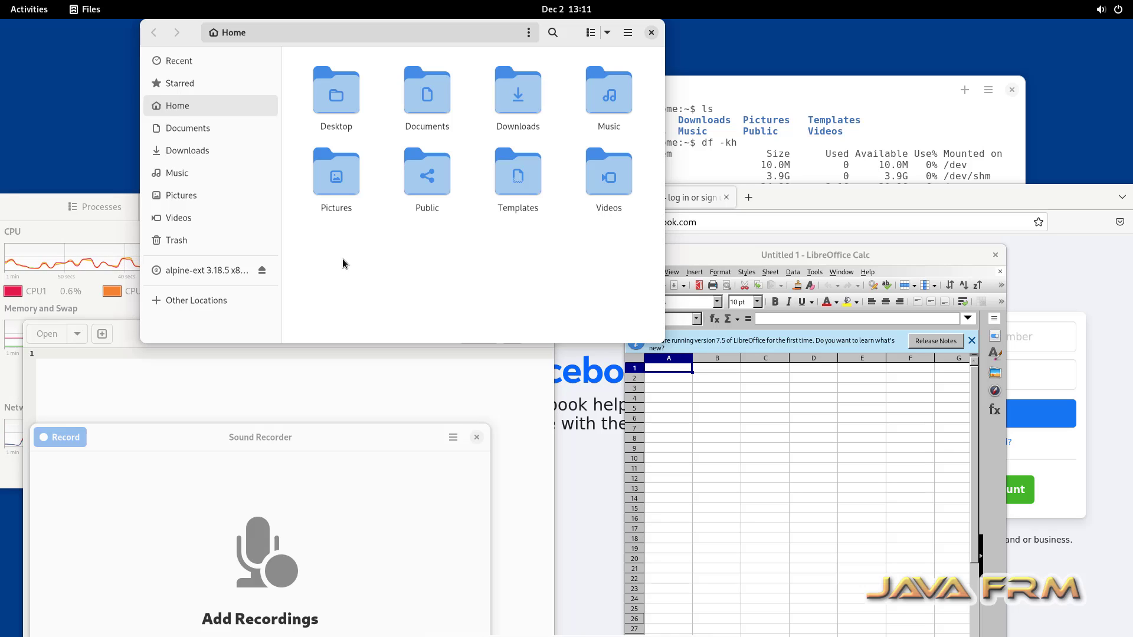
pyautogui.click(263, 271)
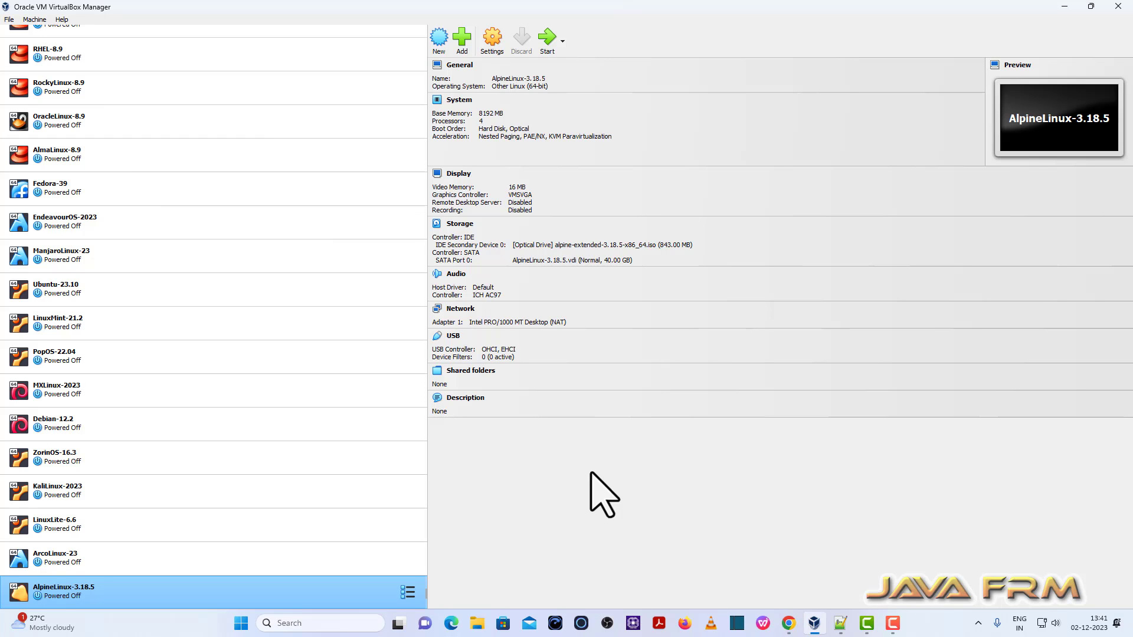
# Step: Open AlpineLinux-3.18.5's Shared Folders settings and start adding a new share
pyautogui.click(493, 47)
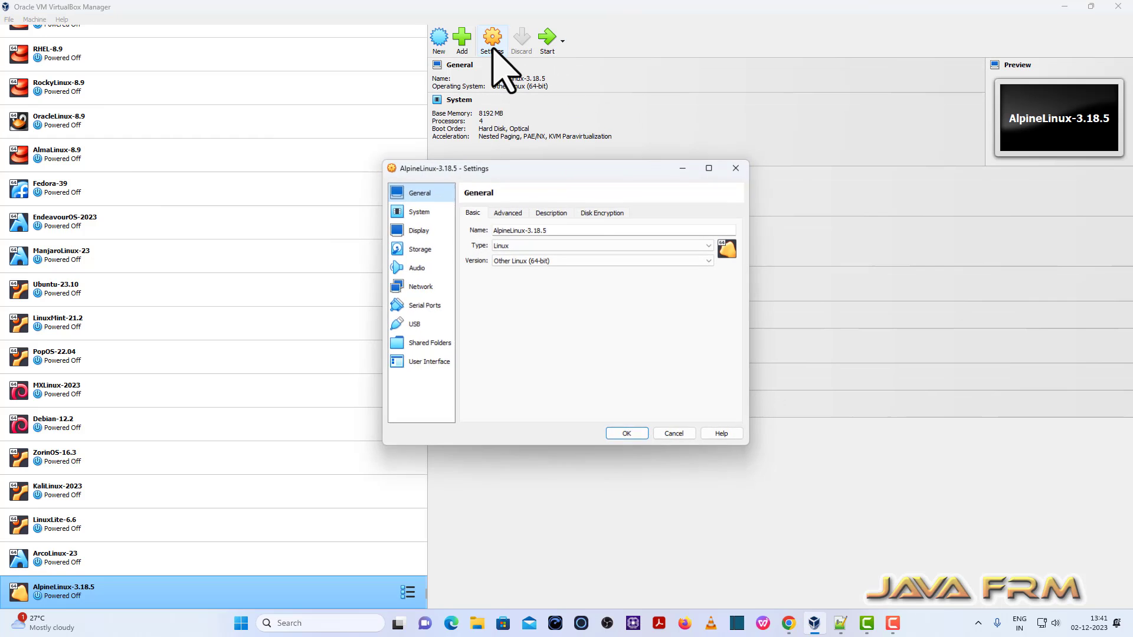
pyautogui.click(430, 343)
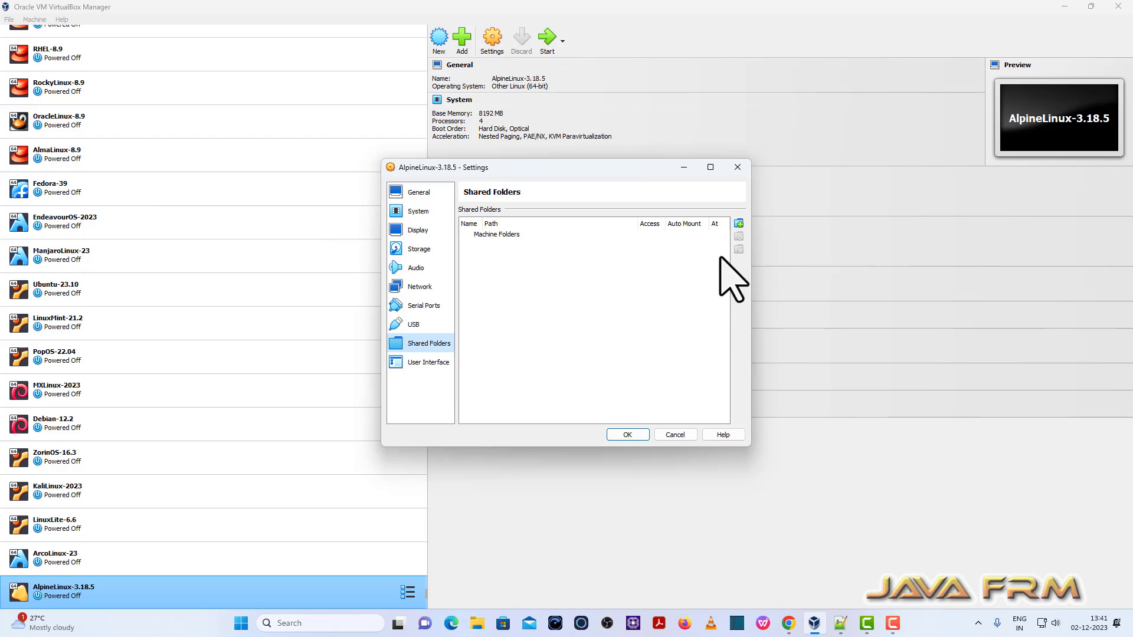
pyautogui.click(738, 223)
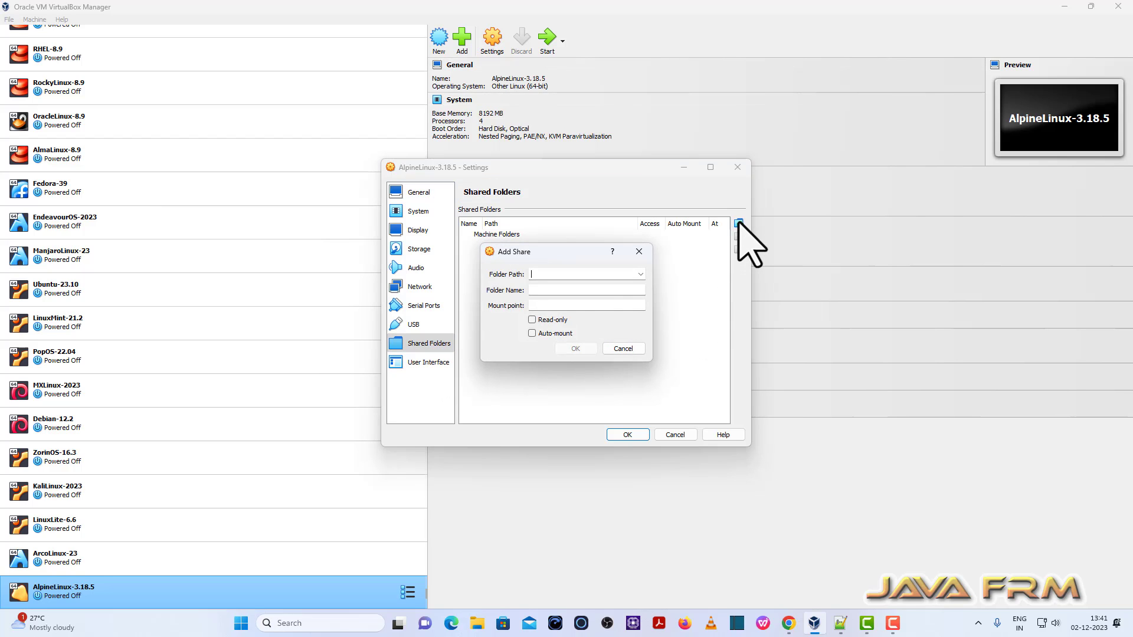
# Step: Choose D:\Linux-ISO-2022 on the New Volume (D:) drive as the share's folder path
pyautogui.click(640, 275)
pyautogui.click(542, 289)
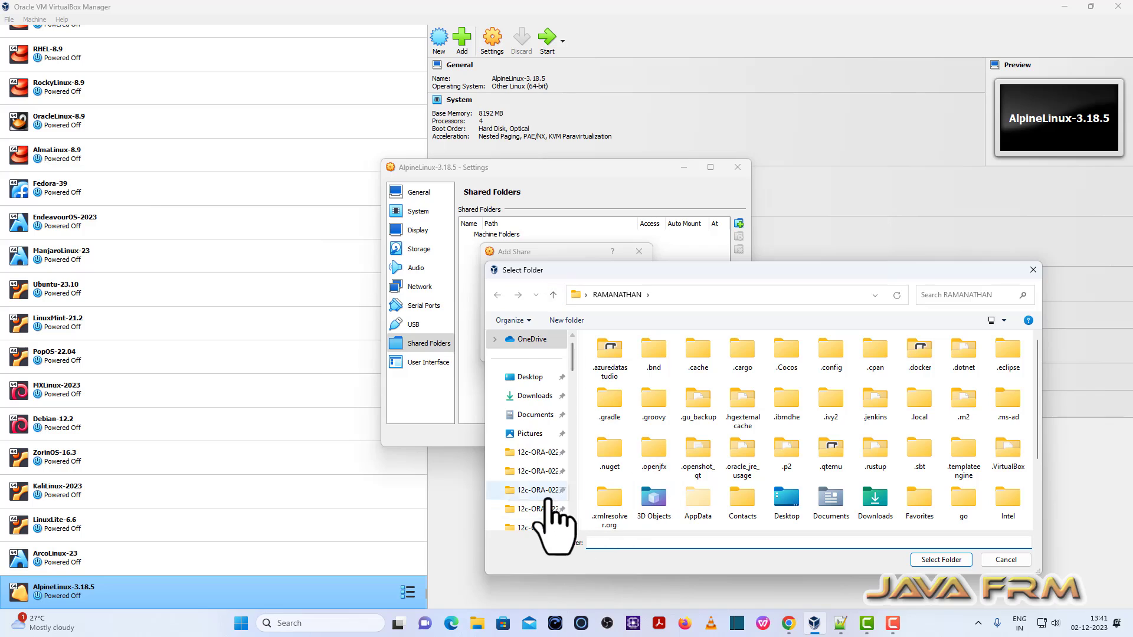
pyautogui.scroll(-5, 539, 505)
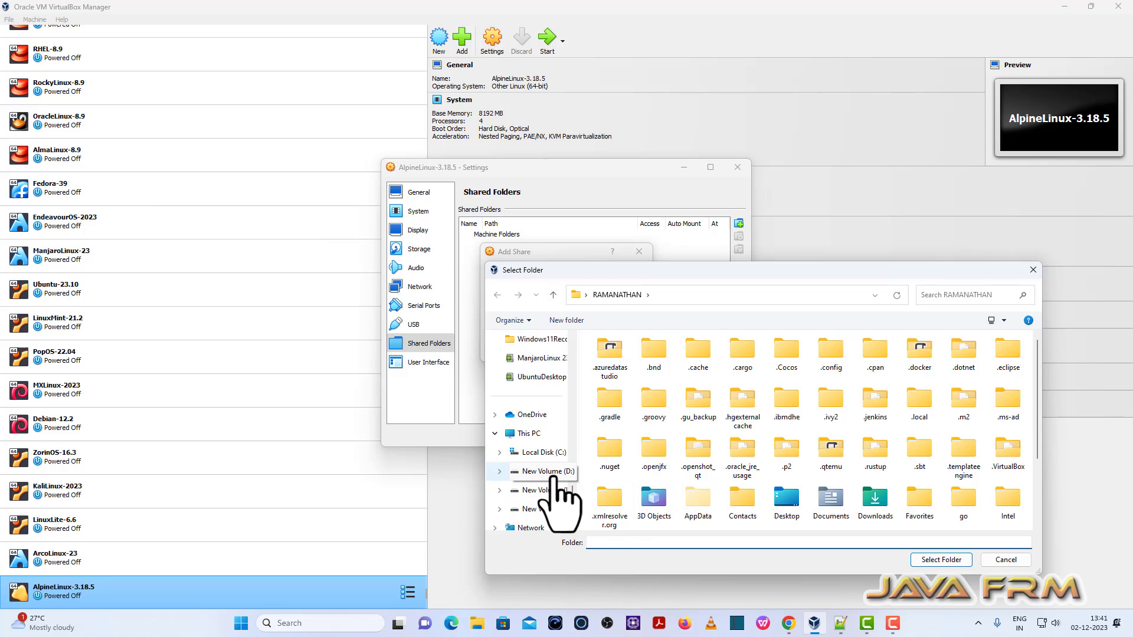
pyautogui.click(548, 472)
pyautogui.scroll(-5, 632, 494)
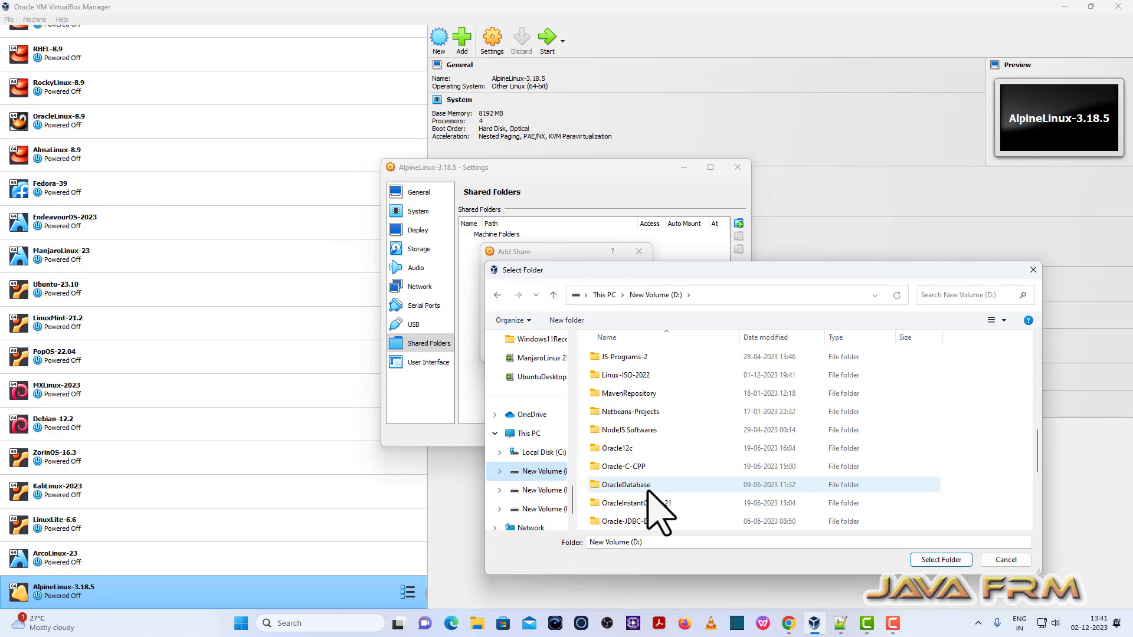
pyautogui.scroll(-2, 656, 512)
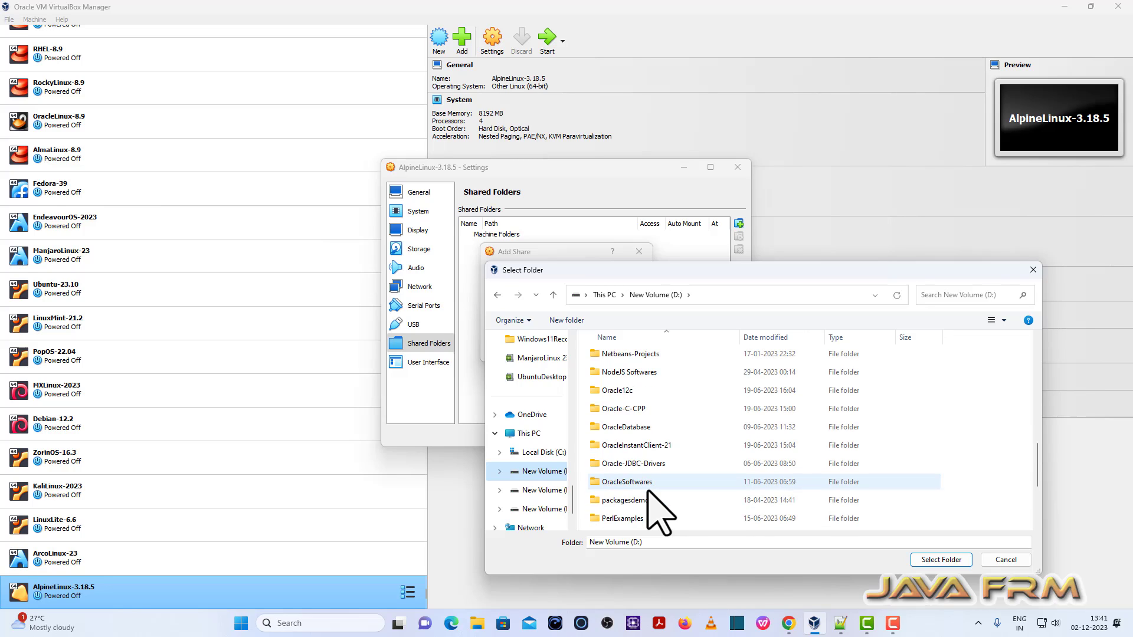
pyautogui.scroll(1, 660, 514)
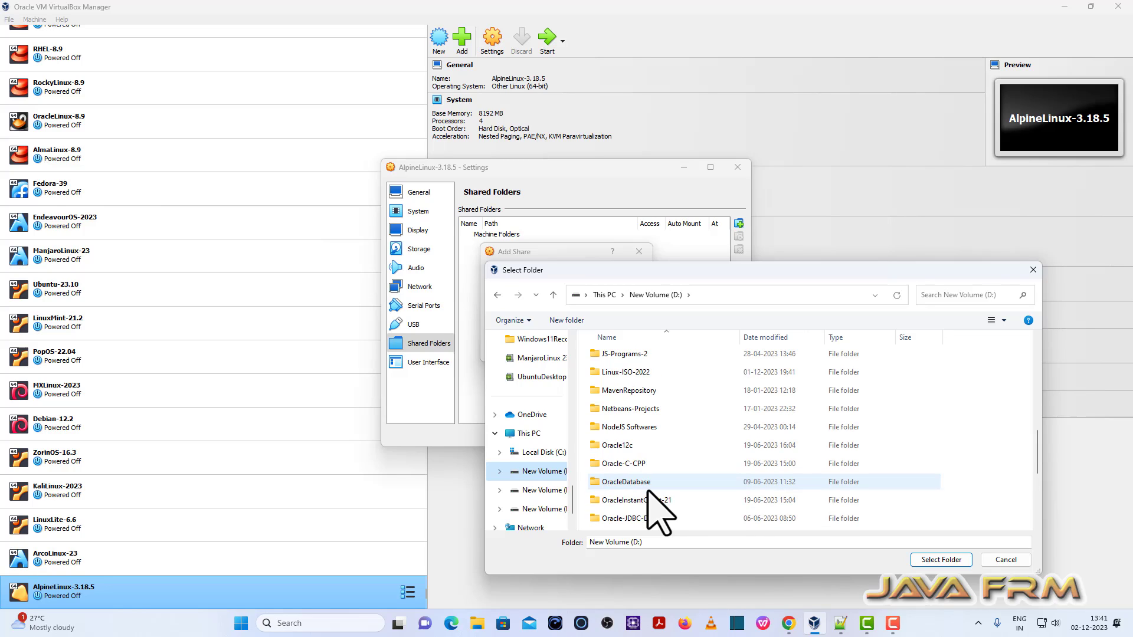
pyautogui.click(635, 372)
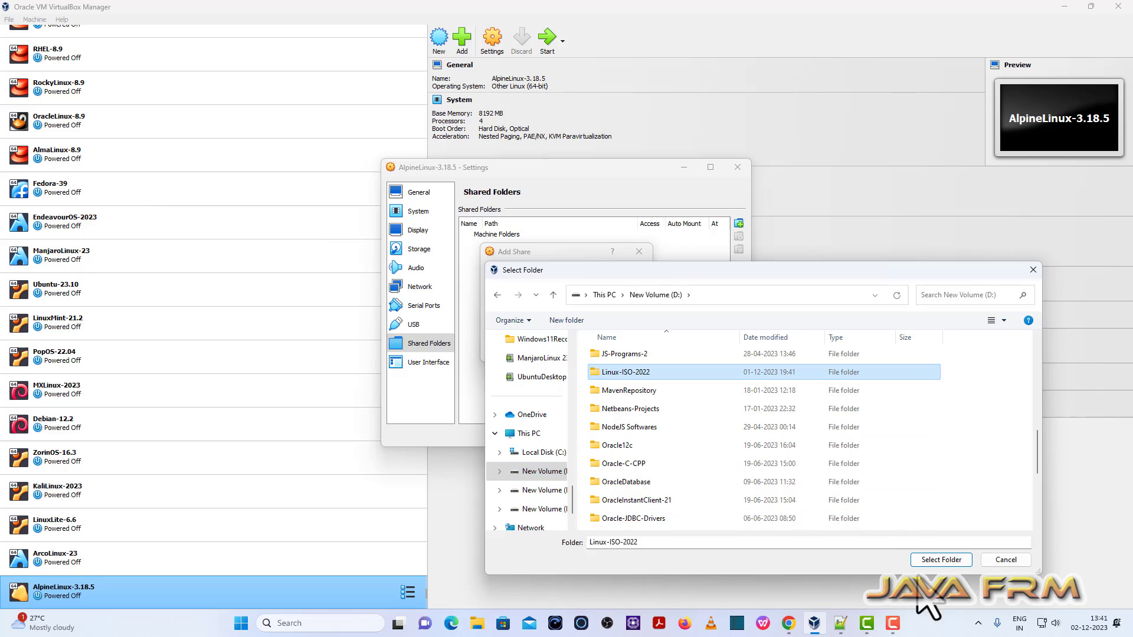
pyautogui.click(941, 560)
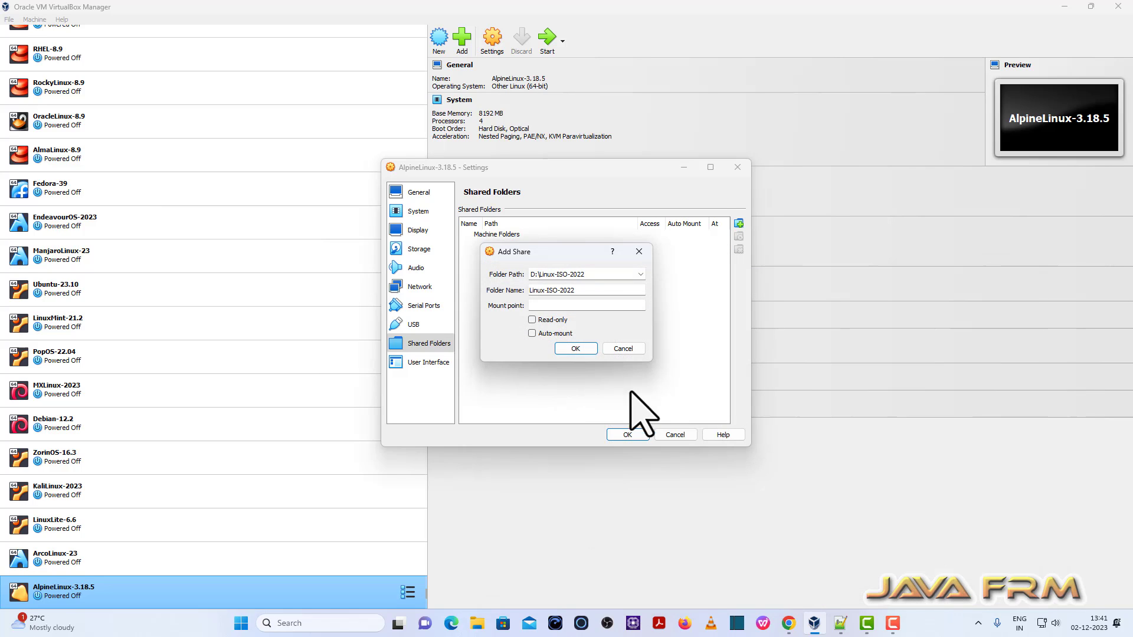
# Step: Enable auto-mount for the Linux-ISO-2022 share and save the settings
pyautogui.click(555, 333)
pyautogui.click(576, 349)
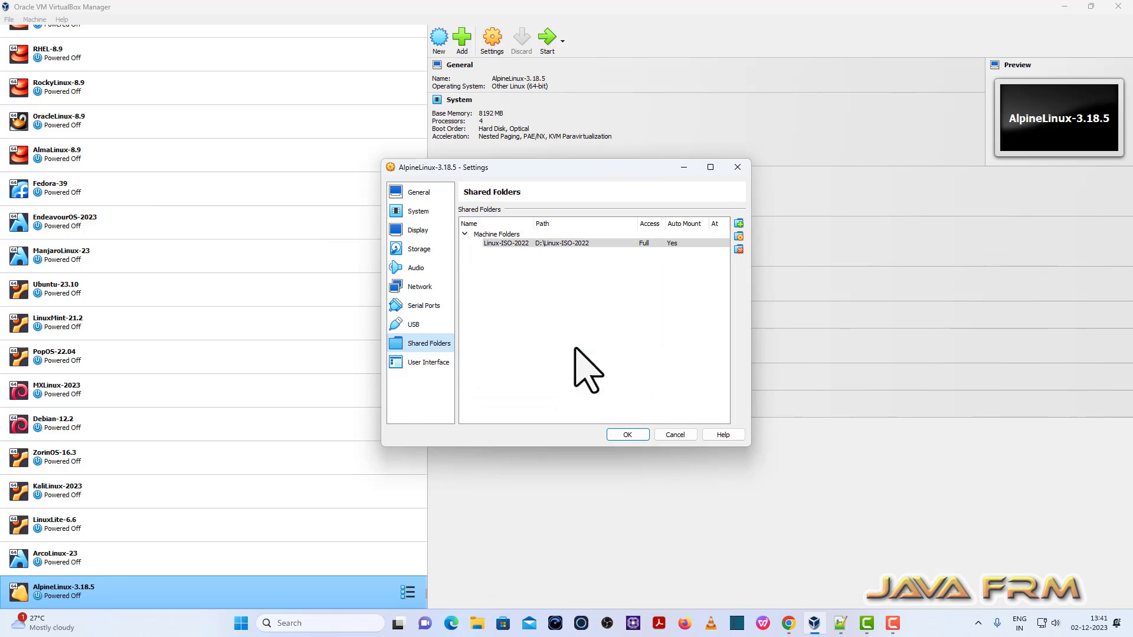
pyautogui.click(629, 434)
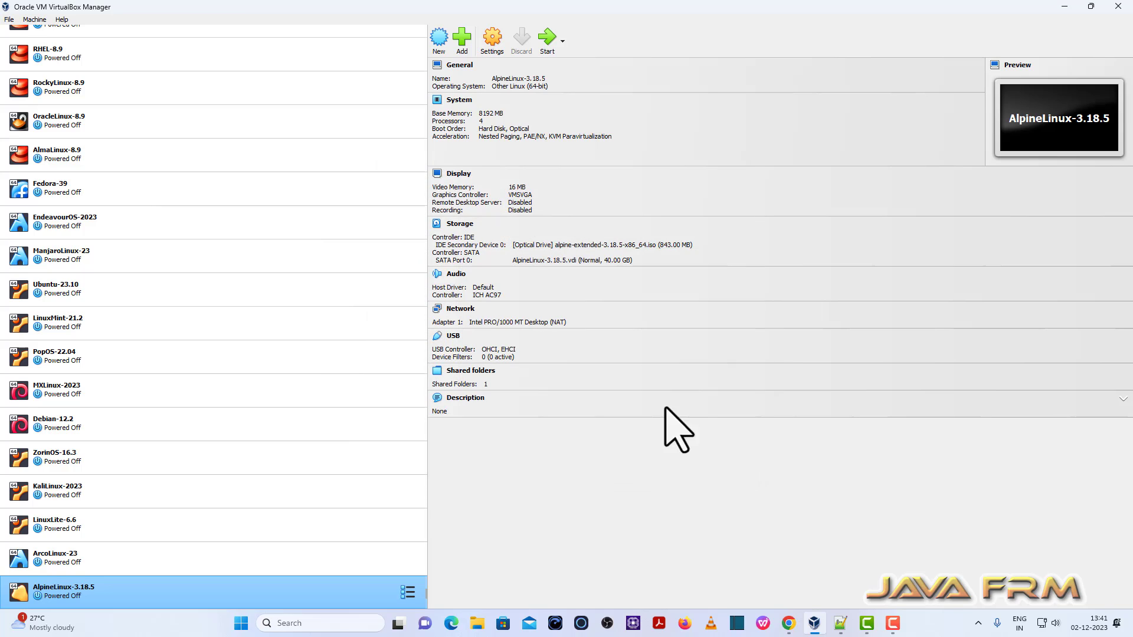
# Step: Start the AlpineLinux-3.18.5 VM in full screen and maximize the file manager
pyautogui.click(548, 40)
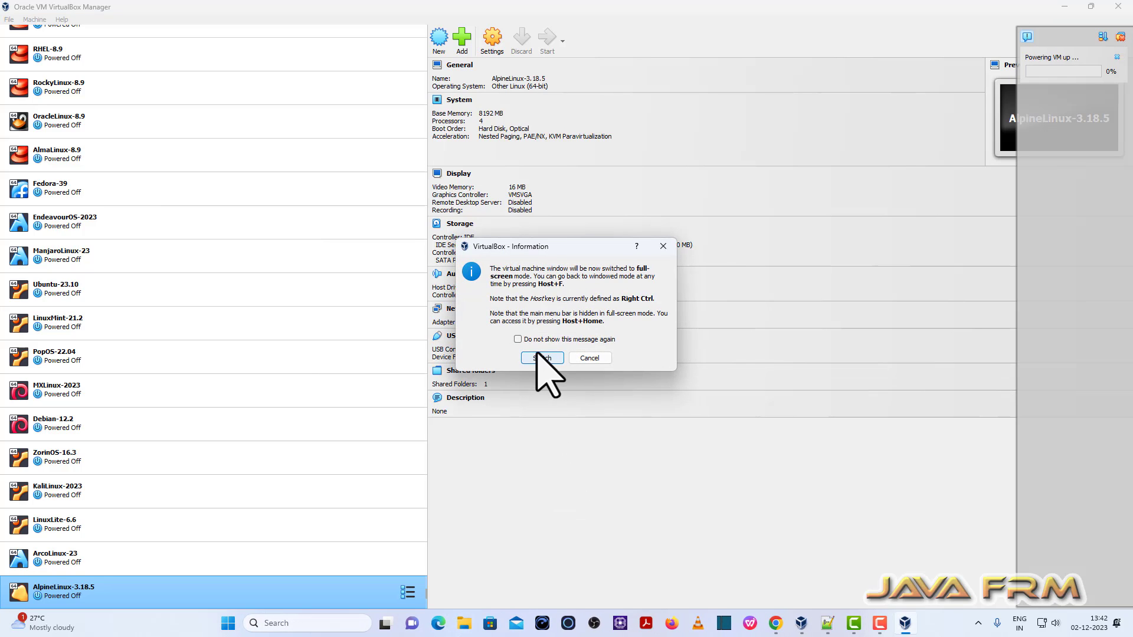
pyautogui.click(540, 358)
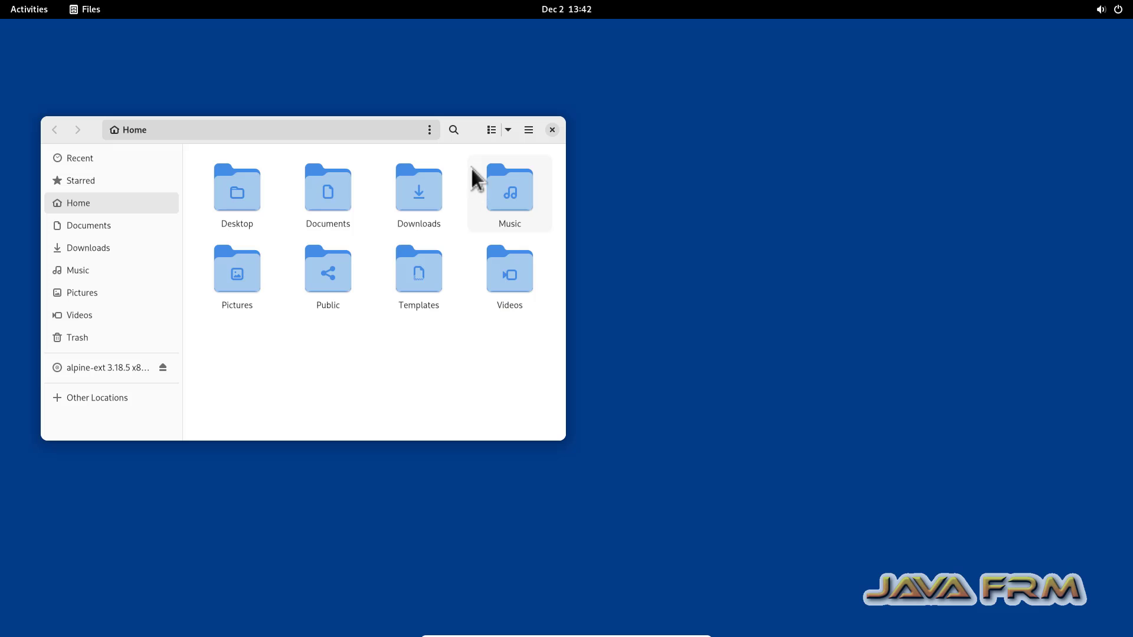
pyautogui.doubleClick(474, 127)
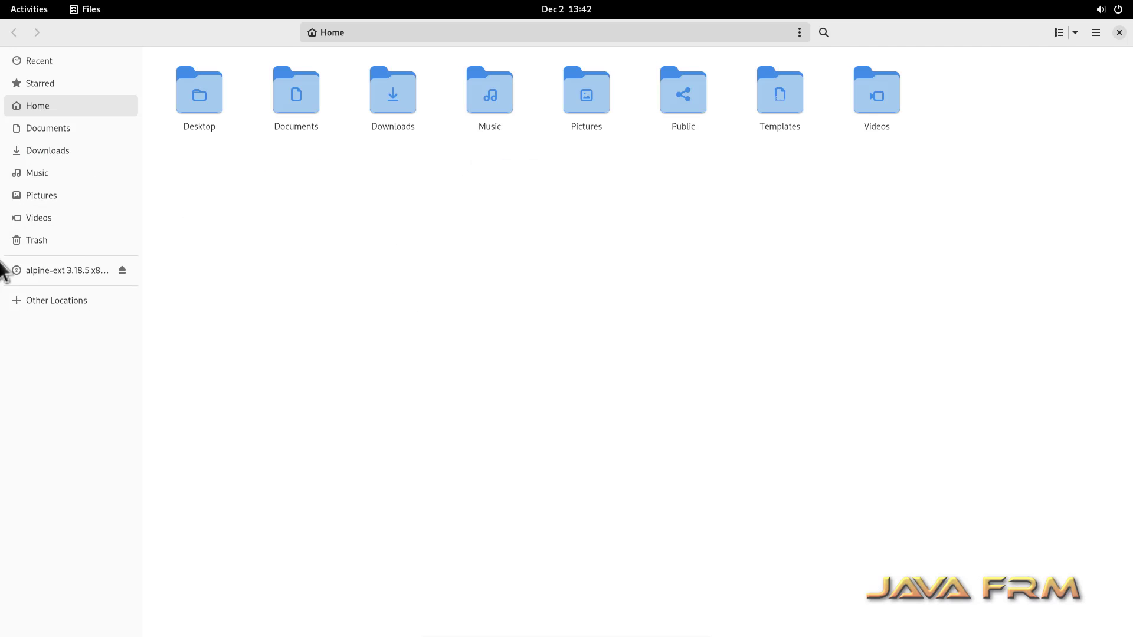
# Step: Browse Other Locations > Alpine Linux > media and open a console there
pyautogui.click(51, 301)
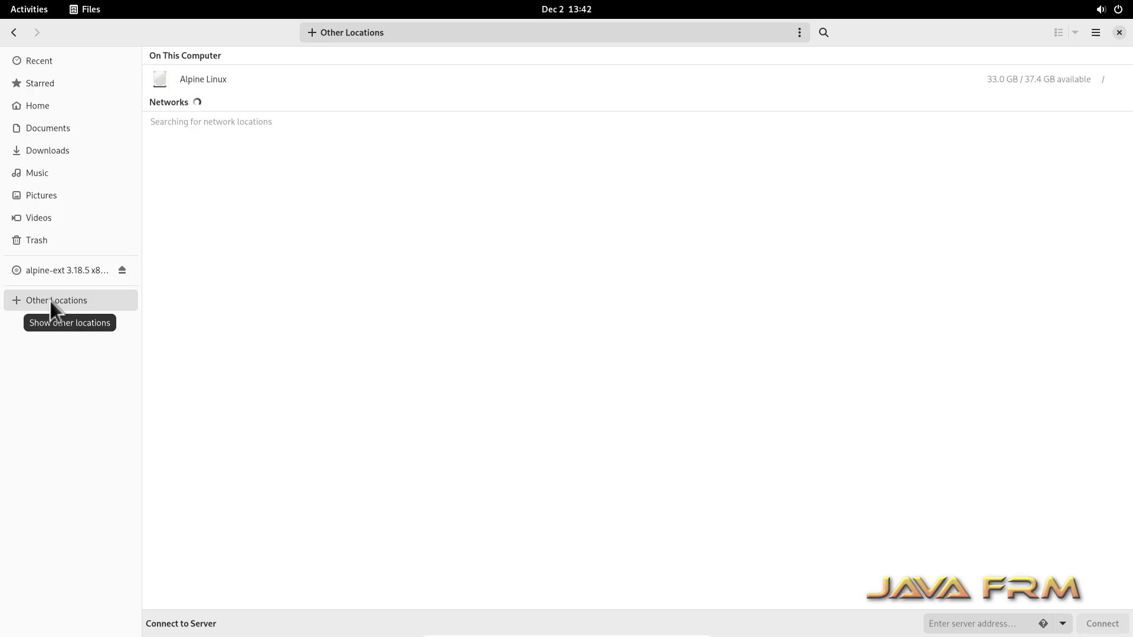
pyautogui.click(198, 77)
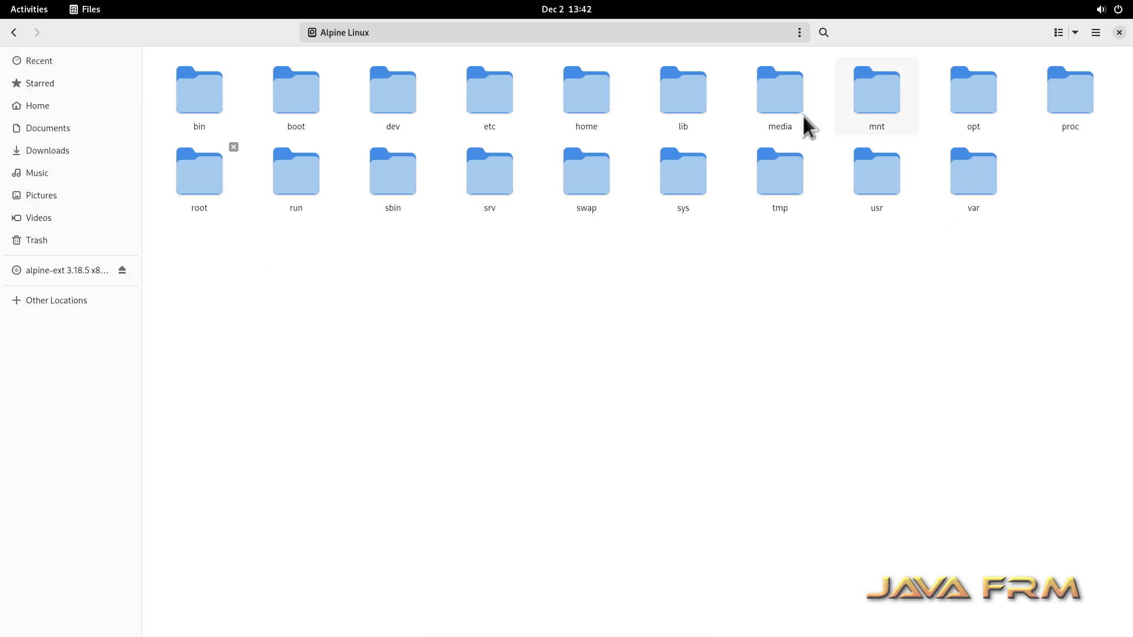
pyautogui.doubleClick(782, 98)
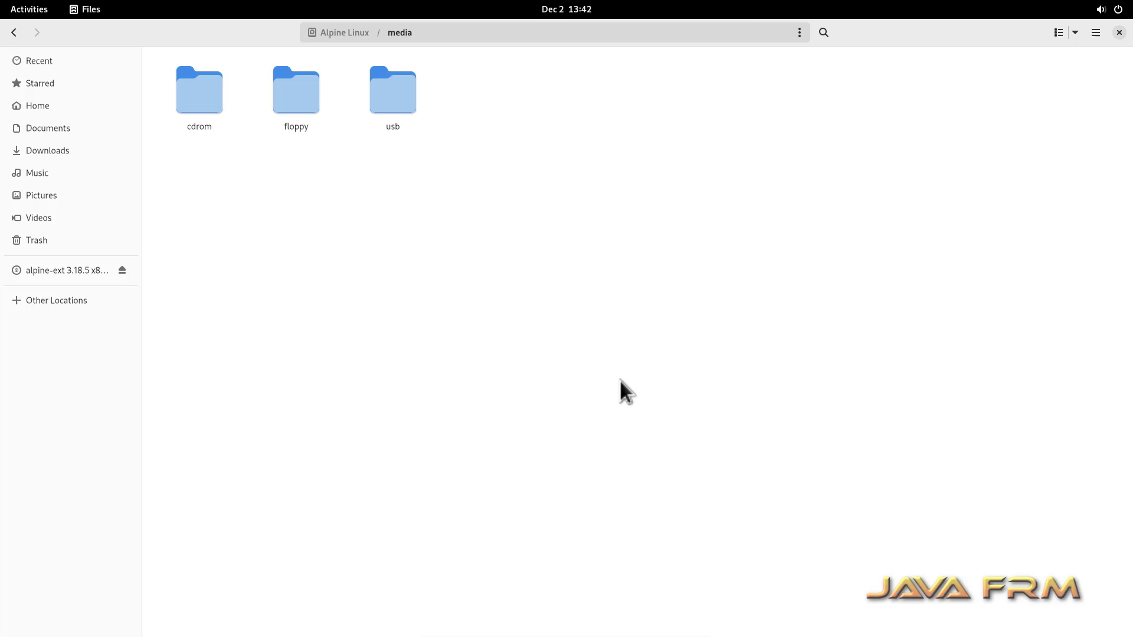
pyautogui.rightClick(420, 190)
pyautogui.click(485, 241)
# Step: Maximize the console and become root with su
pyautogui.doubleClick(257, 56)
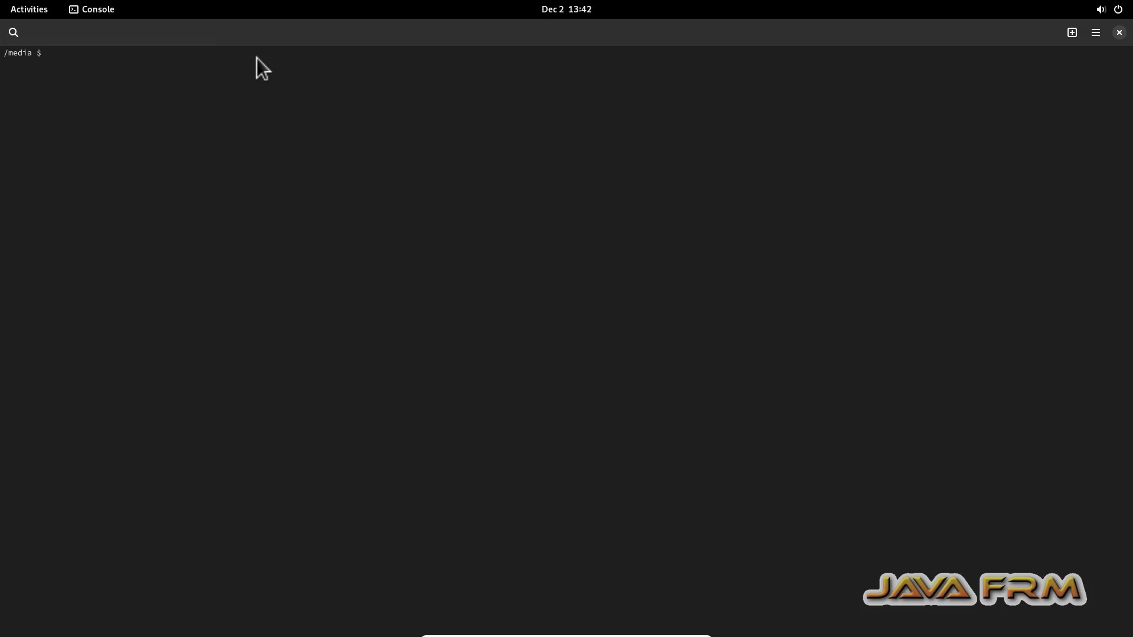
pyautogui.write('su')
pyautogui.press('Return')
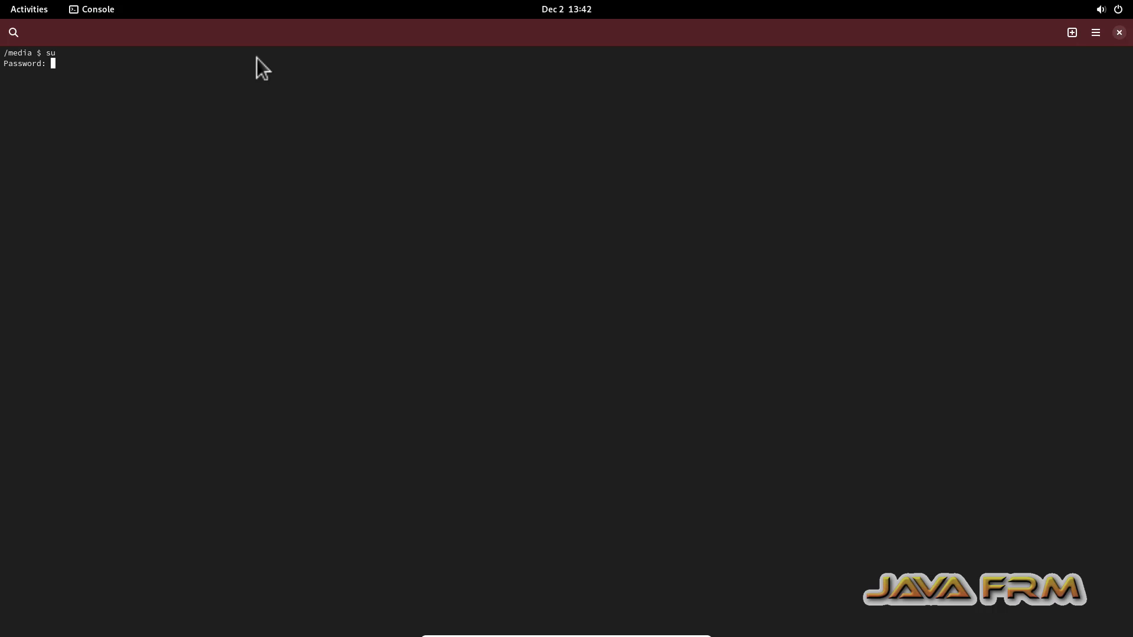
pyautogui.press('Return')
pyautogui.write('ls')
pyautogui.press('Return')
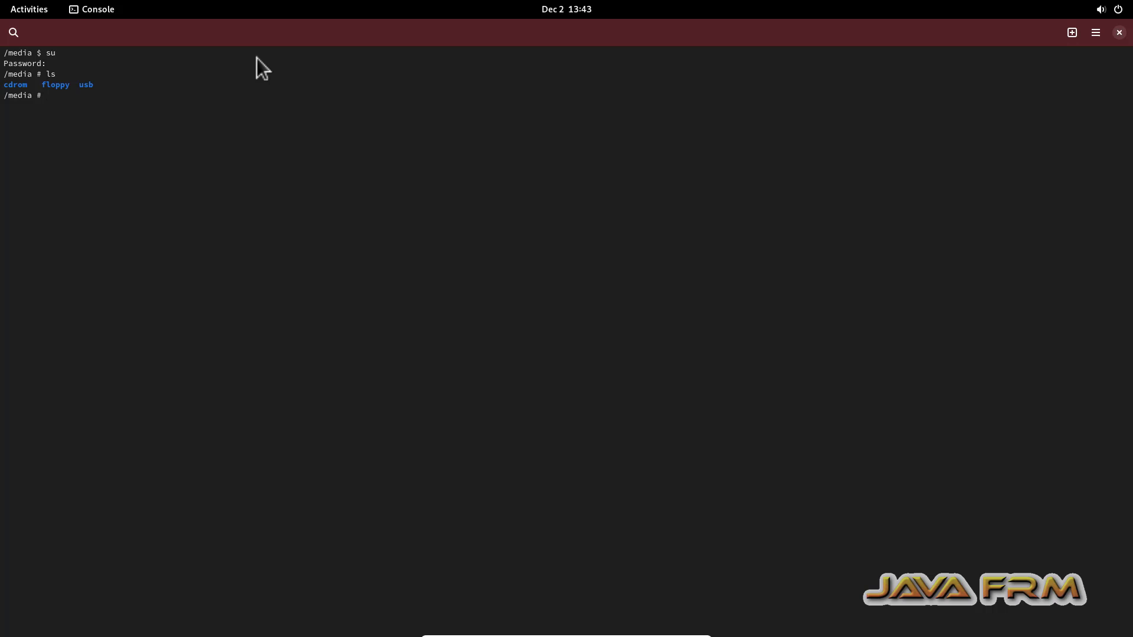
# Step: List /media/usb and /mnt, confirming both are empty, then close the console
pyautogui.write('cd us')
pyautogui.press('Tab')
pyautogui.press('Return')
pyautogui.write('ls')
pyautogui.press('Return')
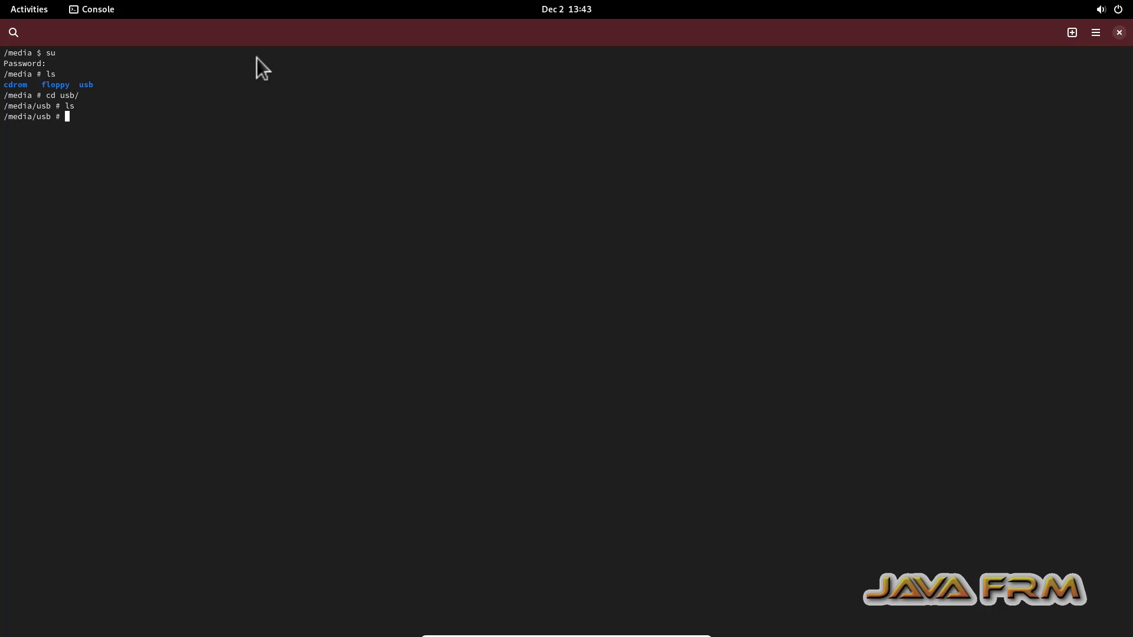
pyautogui.write('cd ../')
pyautogui.press('Return')
pyautogui.write('cd /mnt')
pyautogui.press('Return')
pyautogui.write('ls')
pyautogui.press('Return')
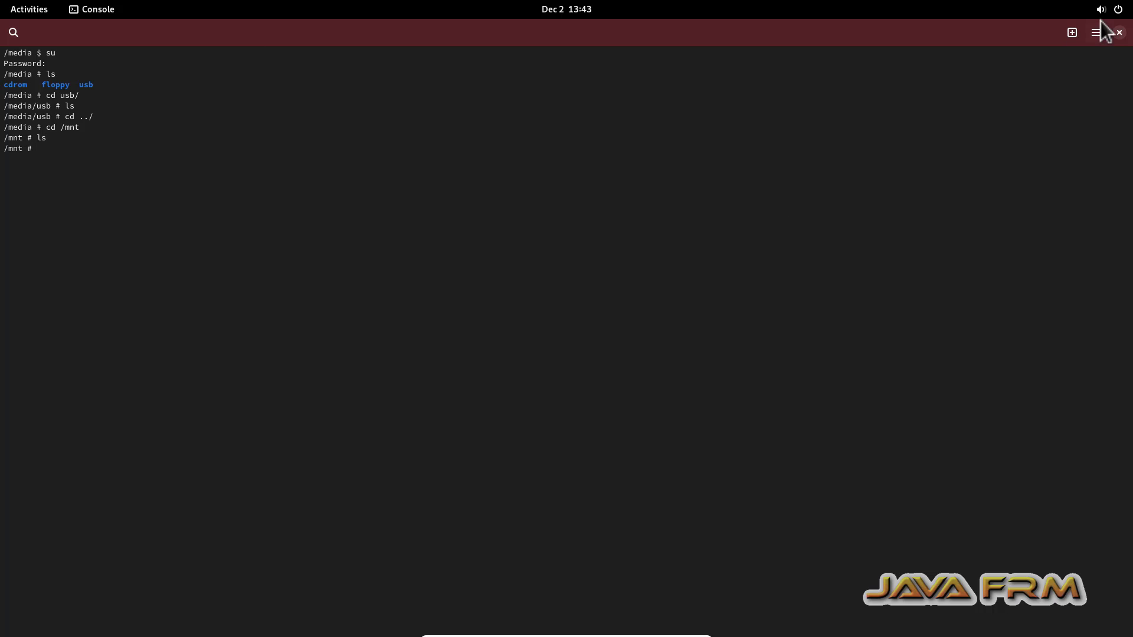
pyautogui.click(1118, 33)
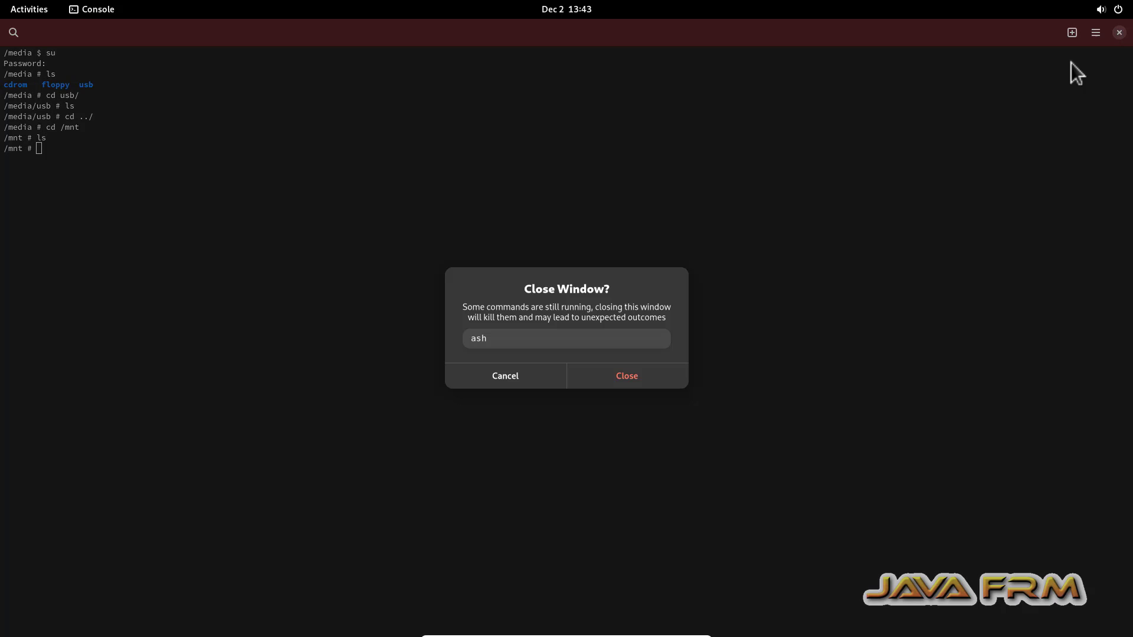
# Step: Install the virtualbox-guest-additions and virtualbox-guest-additions-x11 packages with apk add
pyautogui.click(668, 377)
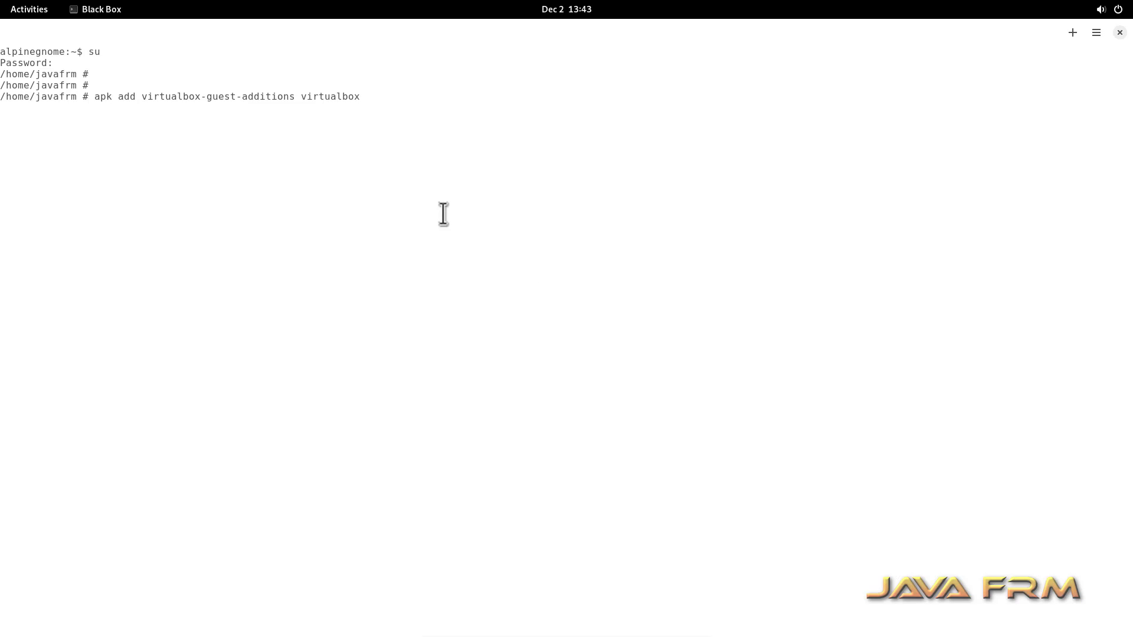
pyautogui.write('-guest-additions-x11')
pyautogui.press('Return')
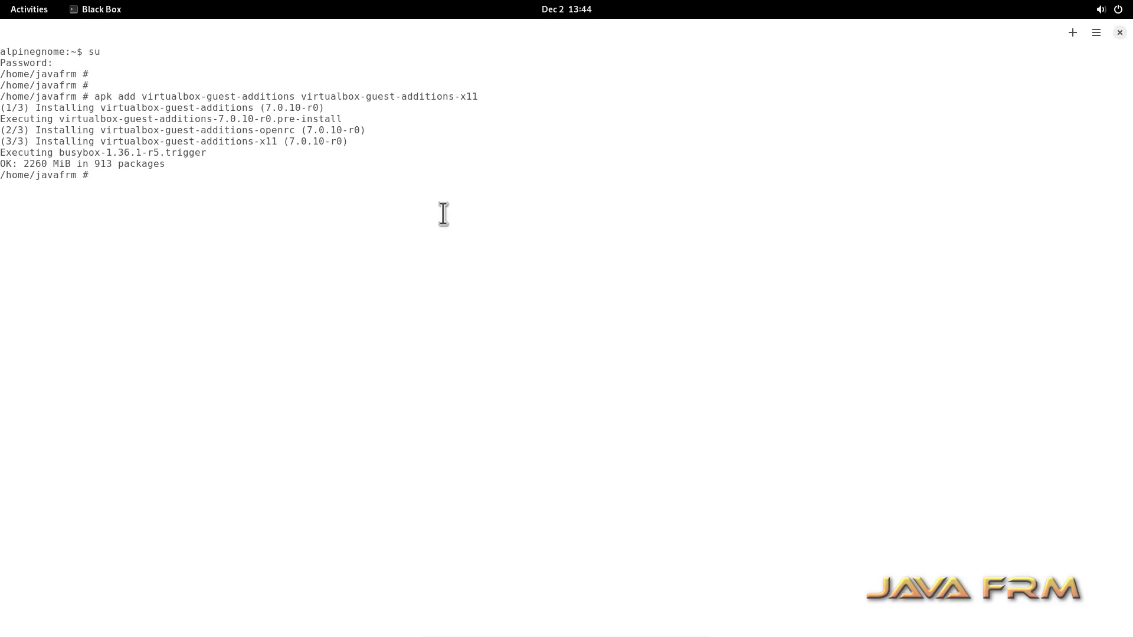
# Step: Add virtualbox-guest-additions and virtualbox-drm-client services to boot with rc-update, then poweroff
pyautogui.write('rc-update add virtualbox-guest')
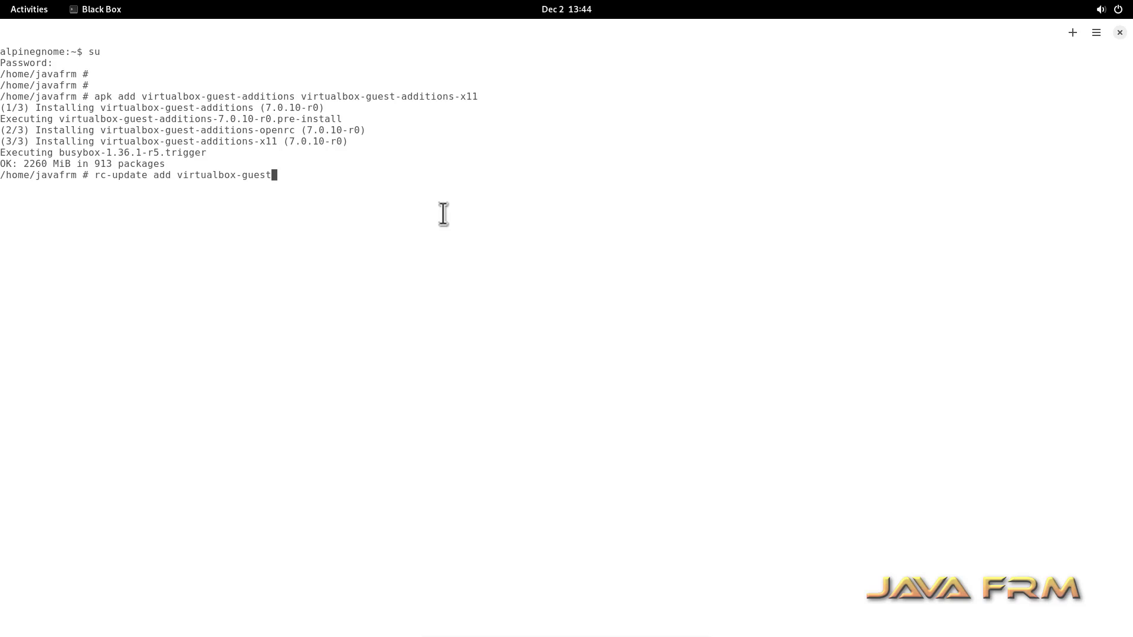
pyautogui.write('-additions boot')
pyautogui.press('Return')
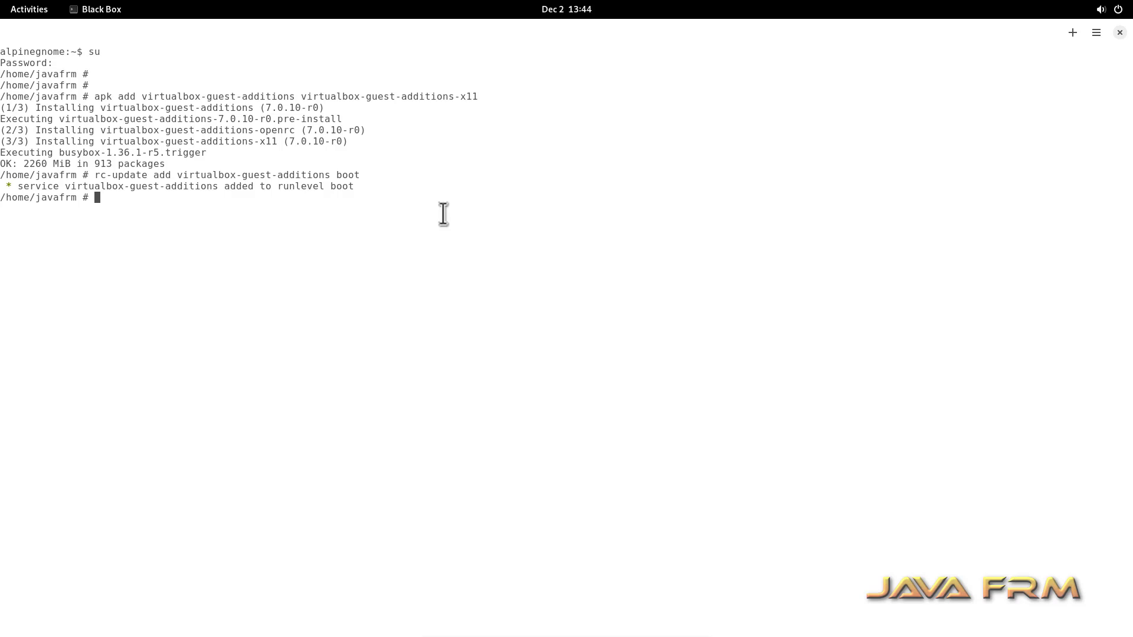
pyautogui.press('Up')
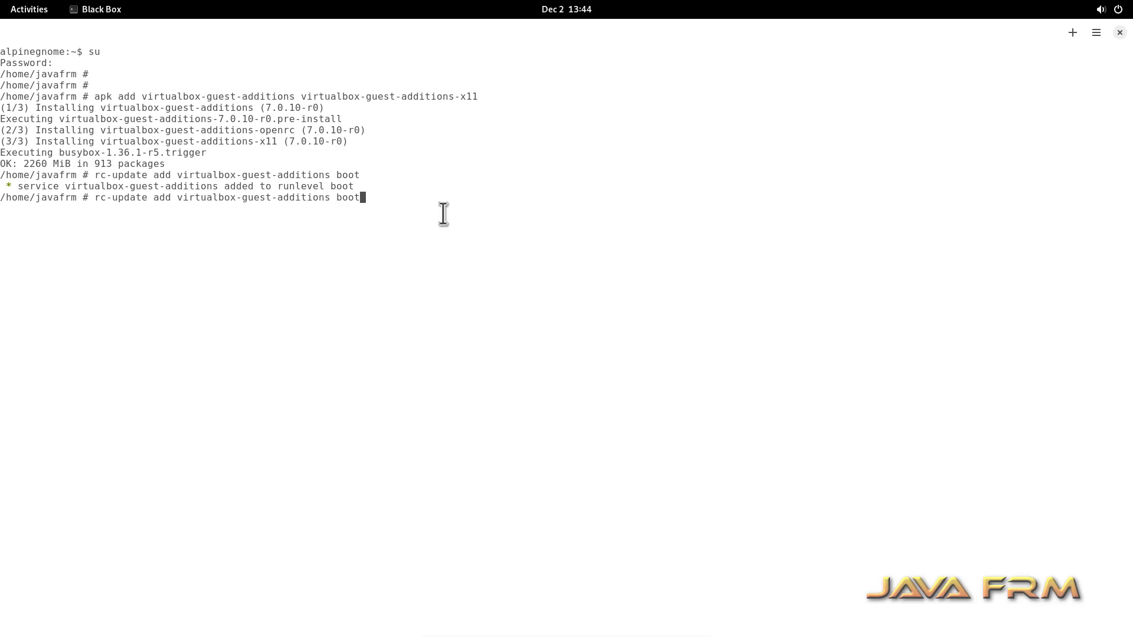
pyautogui.press('Left')
pyautogui.press('Left')
pyautogui.press('Left')
pyautogui.press('Left')
pyautogui.press('Left')
pyautogui.press('Left')
pyautogui.press('Left')
pyautogui.press('Left')
pyautogui.press('Left')
pyautogui.press('Left')
pyautogui.press('Left')
pyautogui.press('Left')
pyautogui.press('Left')
pyautogui.press('Left')
pyautogui.press('Left')
pyautogui.press('BackSpace')
pyautogui.press('BackSpace')
pyautogui.press('BackSpace')
pyautogui.press('BackSpace')
pyautogui.press('BackSpace')
pyautogui.write('dr')
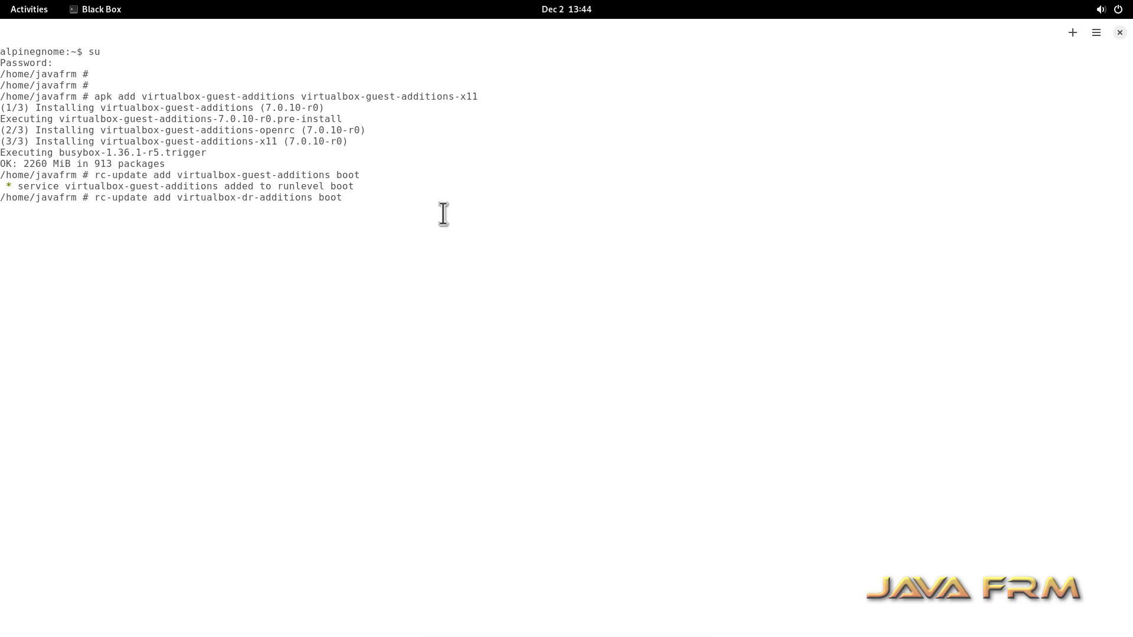
pyautogui.write('m-client')
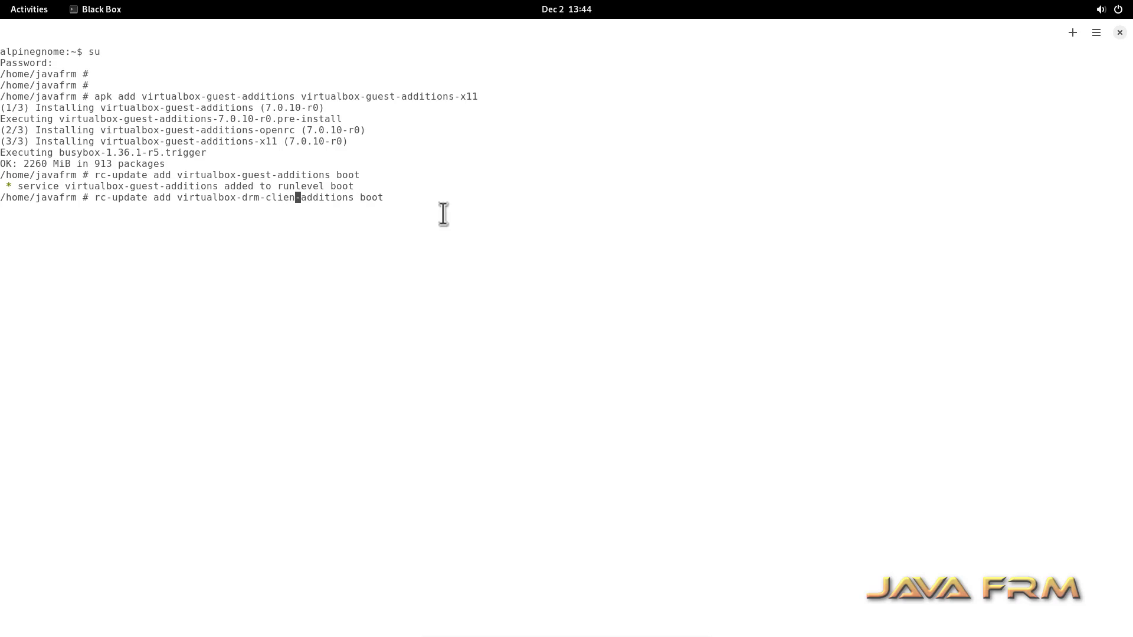
pyautogui.press('Delete')
pyautogui.press('Delete')
pyautogui.press('Delete')
pyautogui.press('Delete')
pyautogui.press('Delete')
pyautogui.press('Delete')
pyautogui.press('Delete')
pyautogui.press('Delete')
pyautogui.press('Delete')
pyautogui.press('Delete')
pyautogui.press('Return')
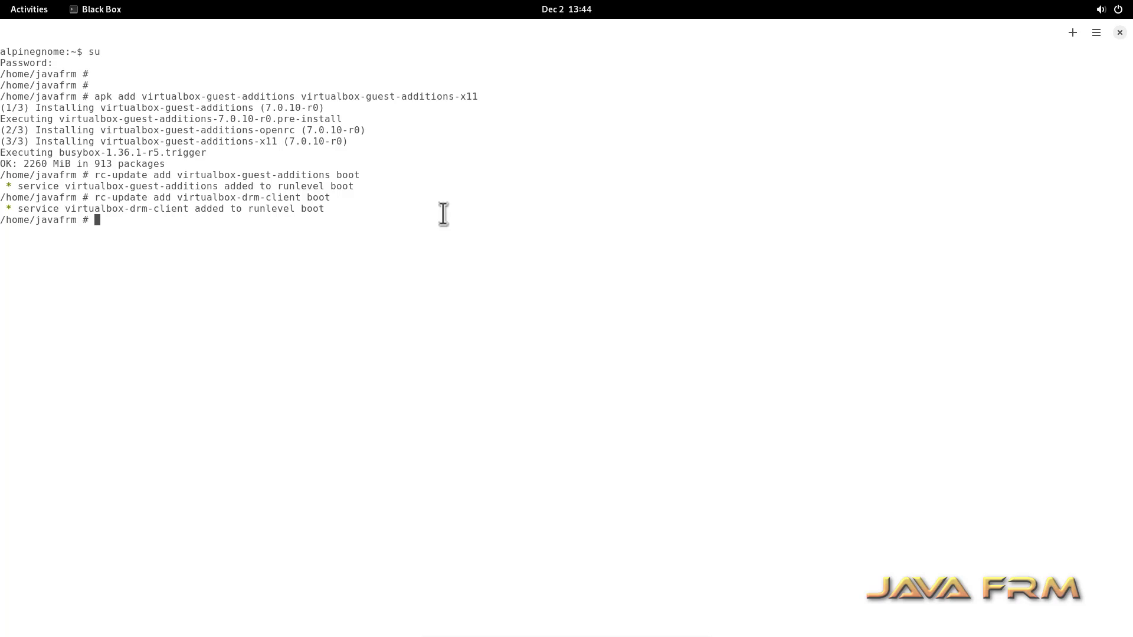
pyautogui.write('poweroff')
pyautogui.press('Return')
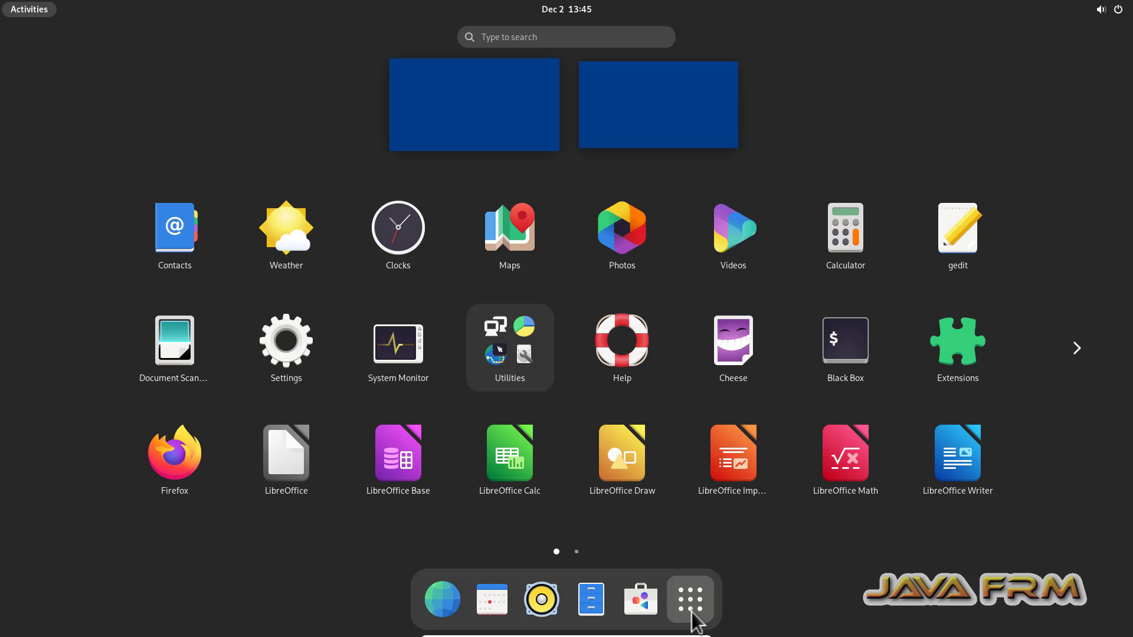
# Step: Open Files and select the sf_Linux-ISO-2022 share, dismissing its permission-denied error
pyautogui.click(600, 603)
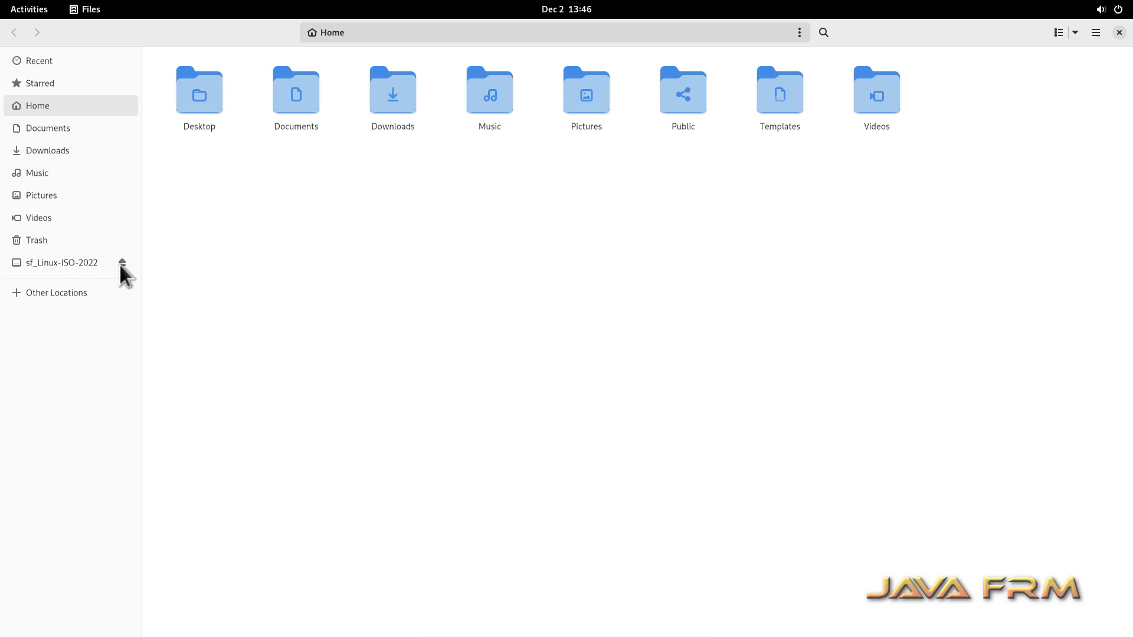
pyautogui.click(52, 264)
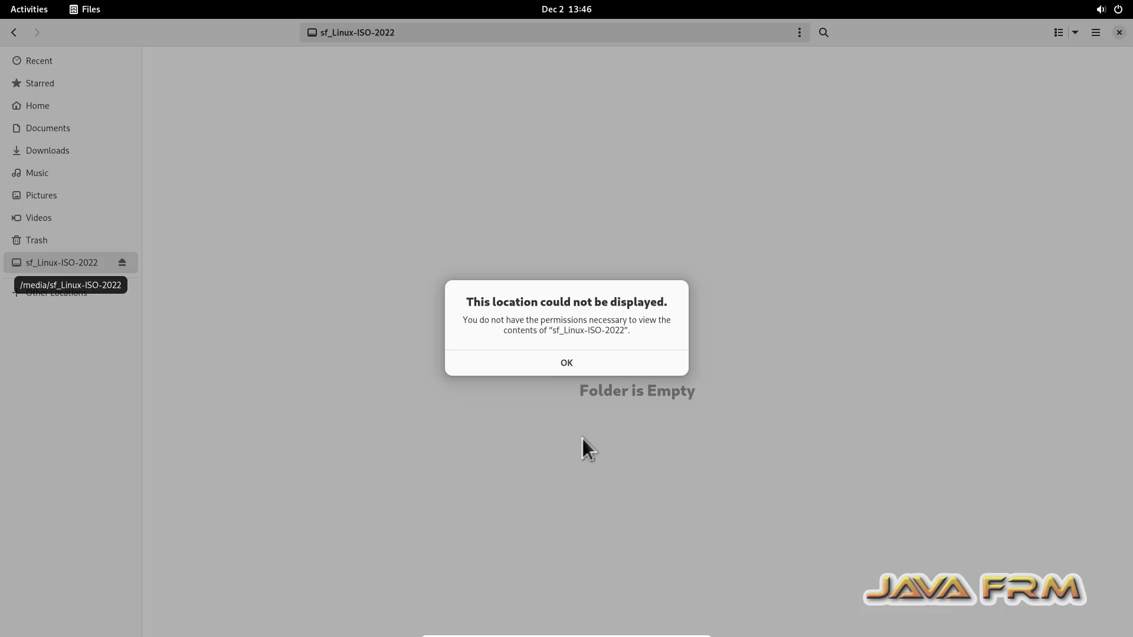
pyautogui.click(550, 366)
pyautogui.rightClick(333, 160)
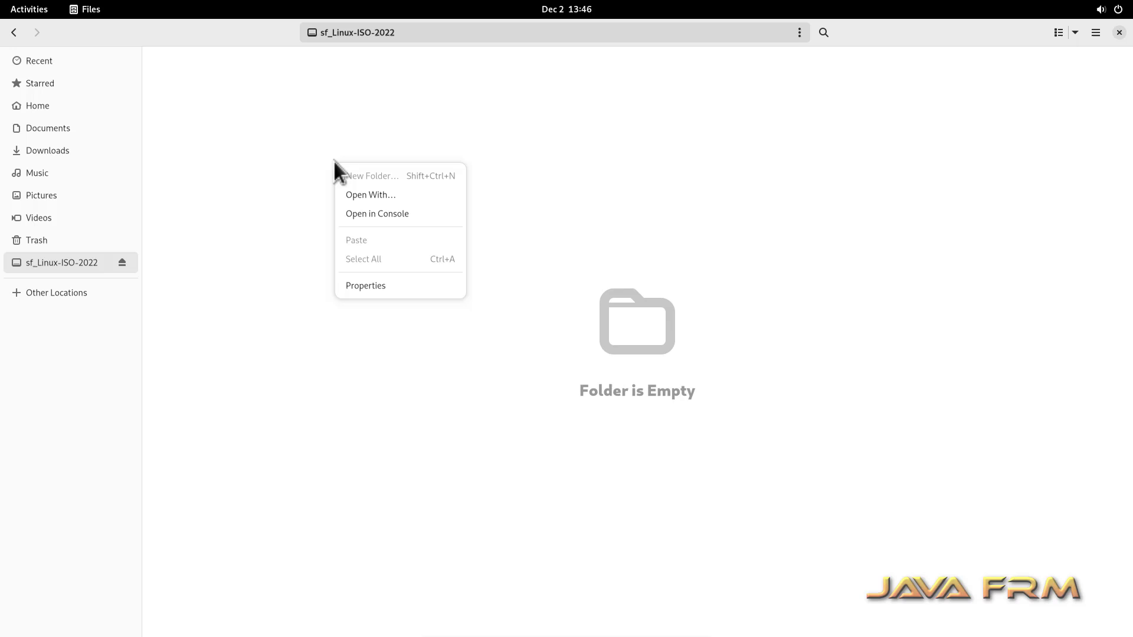
# Step: Open a maximized console from the file manager and become root with su
pyautogui.click(405, 216)
pyautogui.doubleClick(203, 59)
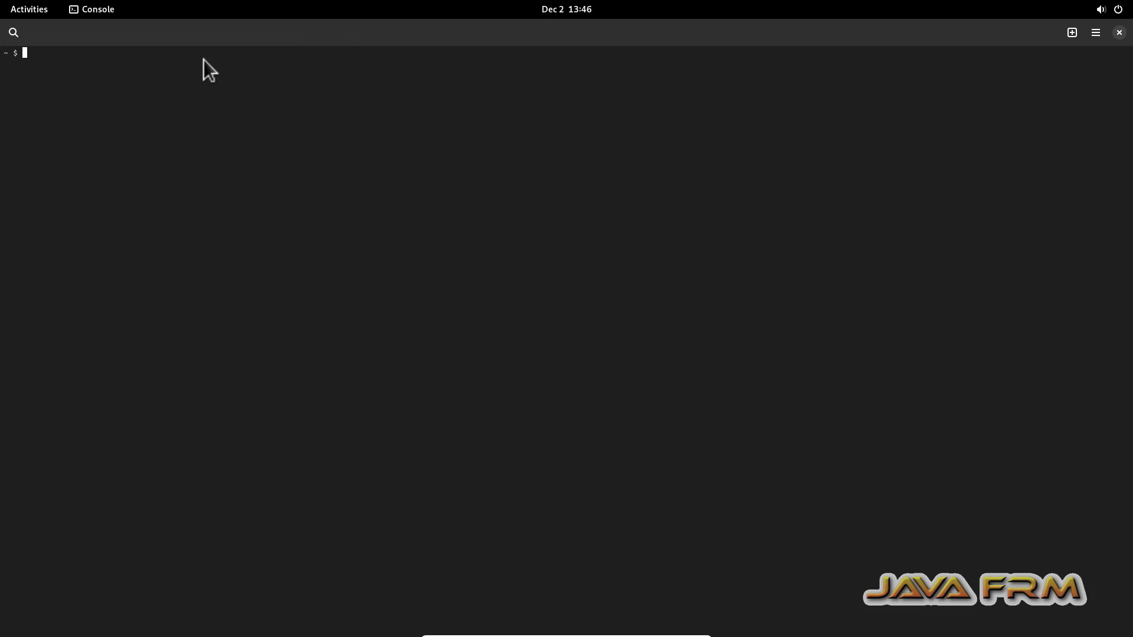
pyautogui.write('su')
pyautogui.press('Return')
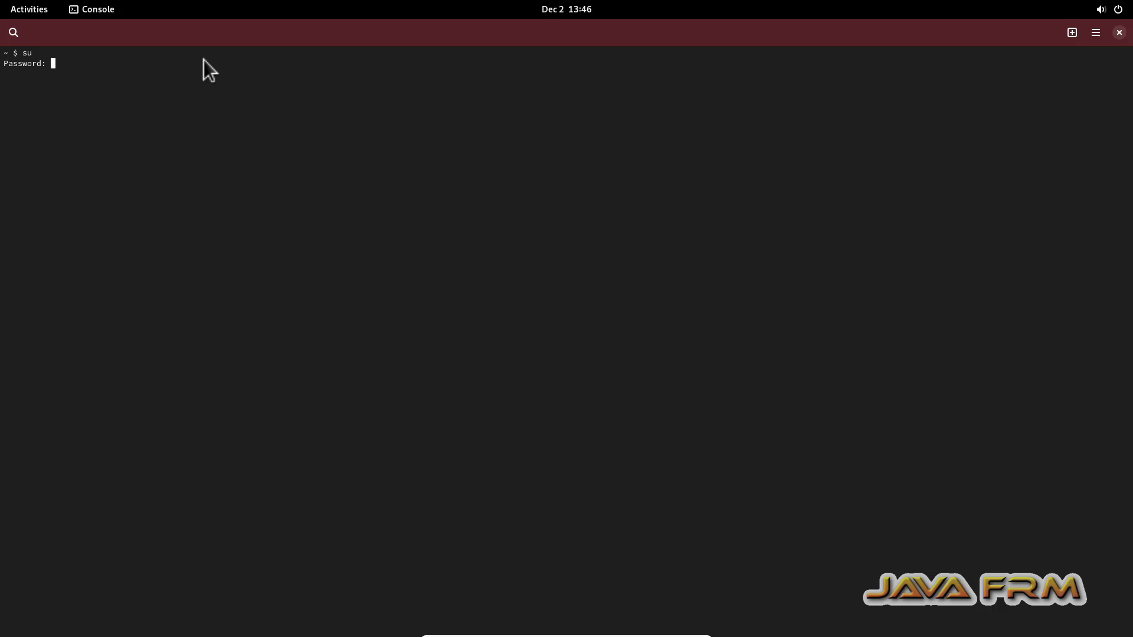
pyautogui.press('Return')
pyautogui.write('ls')
# Step: Change into /media/sf_Linux-ISO-2022 and list the shared ISO files
pyautogui.press('Return')
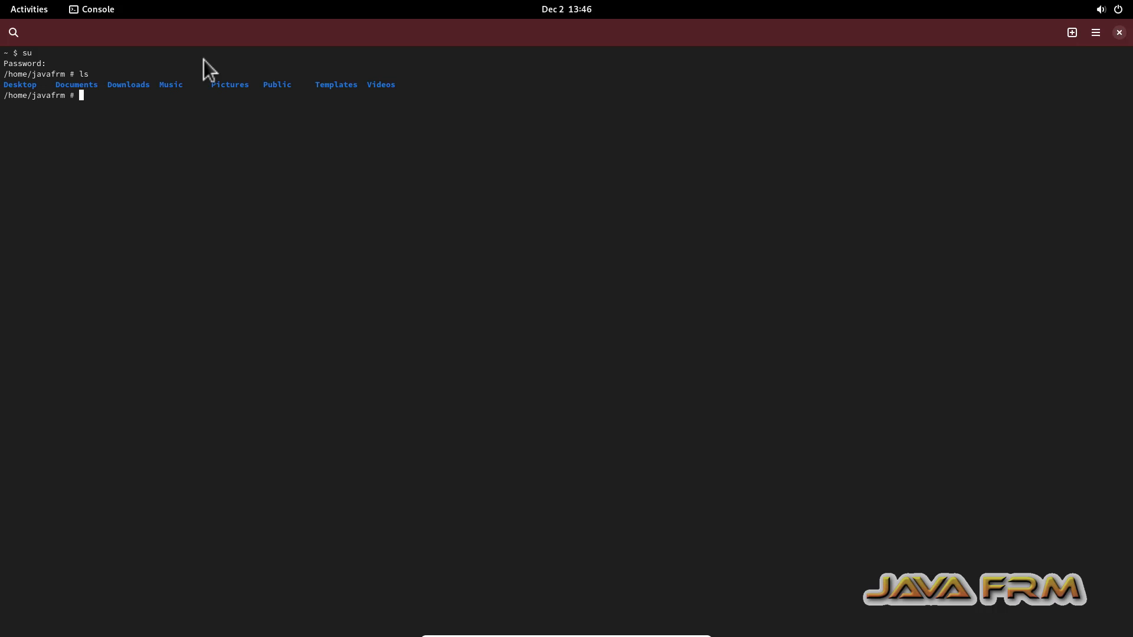
pyautogui.write('cd /media')
pyautogui.press('Return')
pyautogui.write('ls')
pyautogui.press('Return')
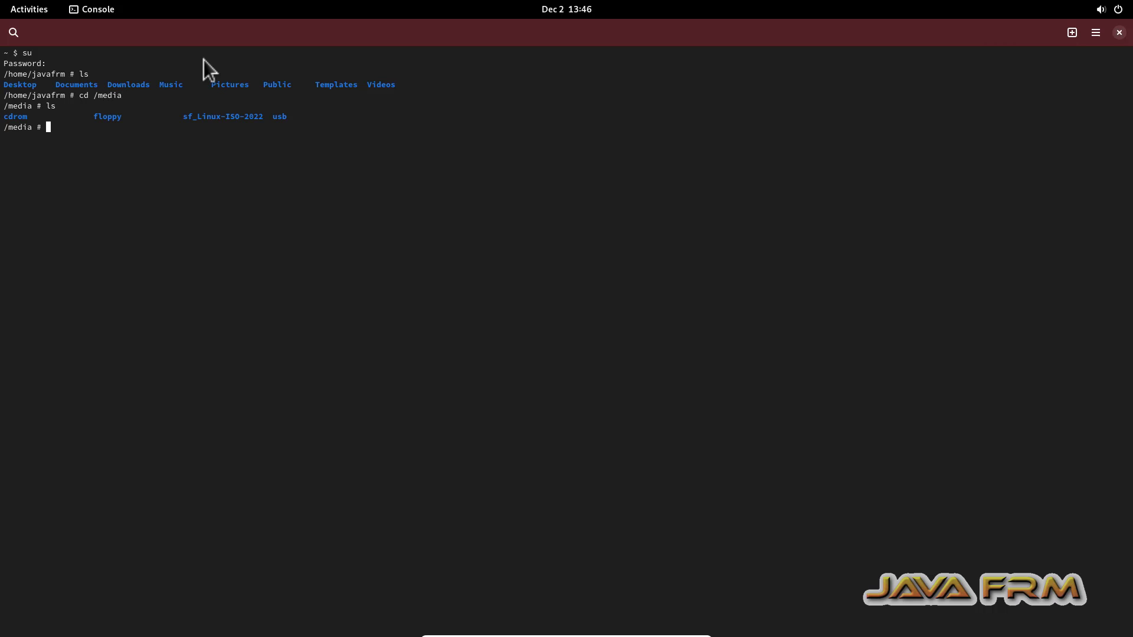
pyautogui.write('cd sf')
pyautogui.press('Tab')
pyautogui.press('Return')
pyautogui.write('ls')
pyautogui.press('Return')
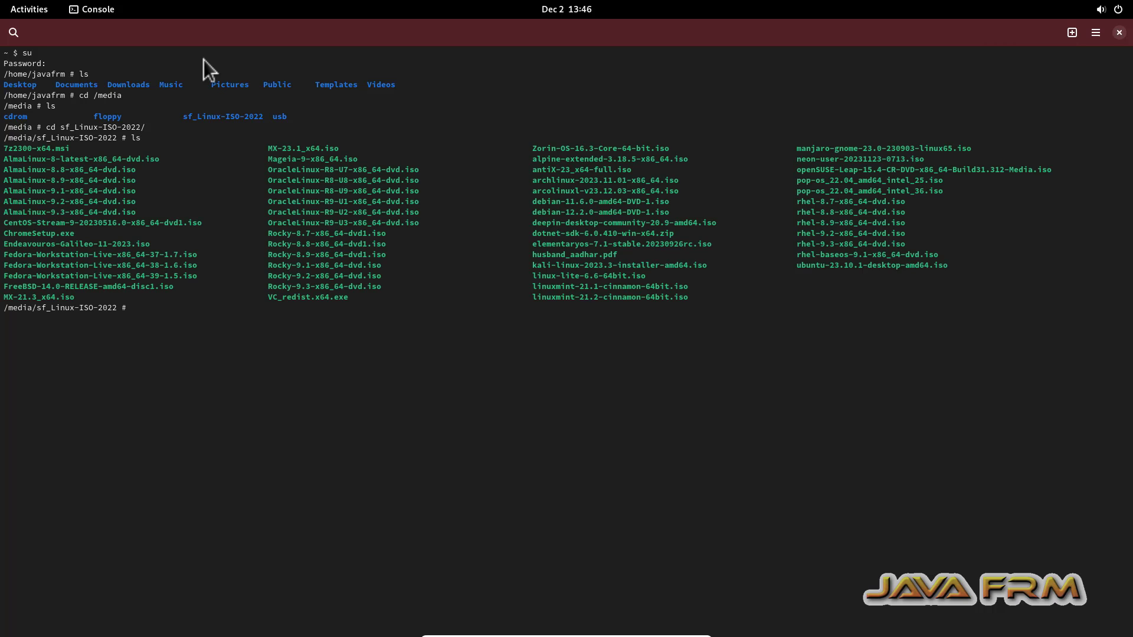